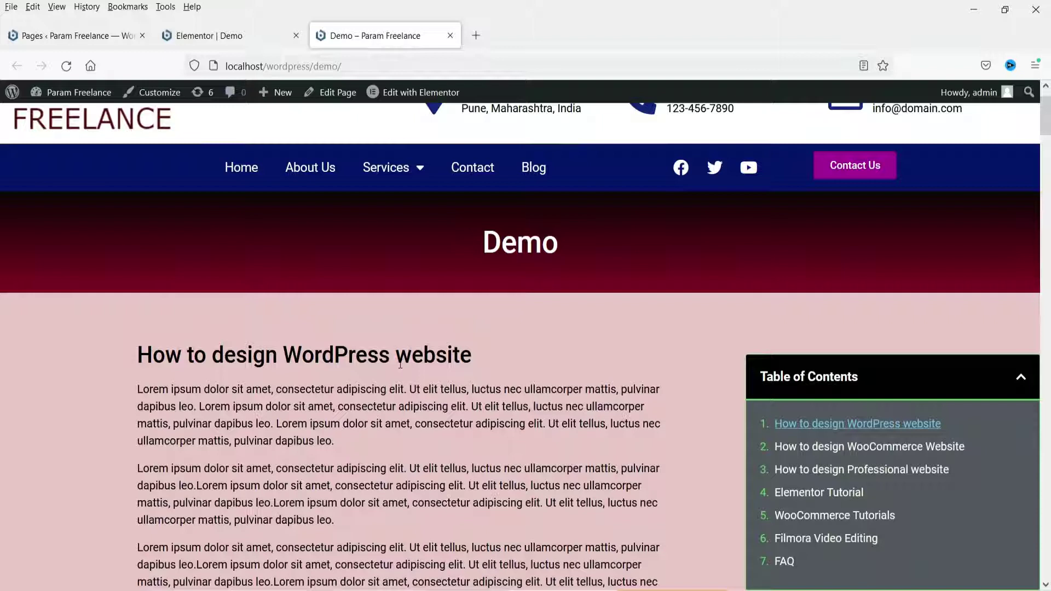
Step: Examine how the sticky table of contents follows the sections of the finished Demo page
{"action": "scroll", "coordinate": [497, 332], "scroll_direction": "up", "scroll_amount": 1}
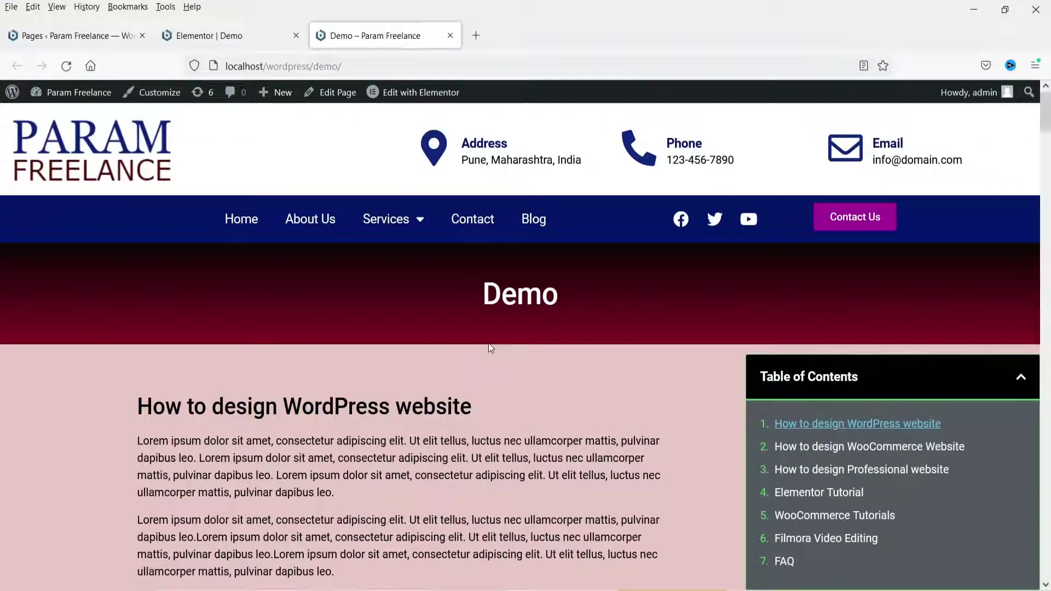
{"action": "scroll", "coordinate": [493, 336], "scroll_direction": "down", "scroll_amount": 10}
{"action": "scroll", "coordinate": [486, 346], "scroll_direction": "down", "scroll_amount": 15}
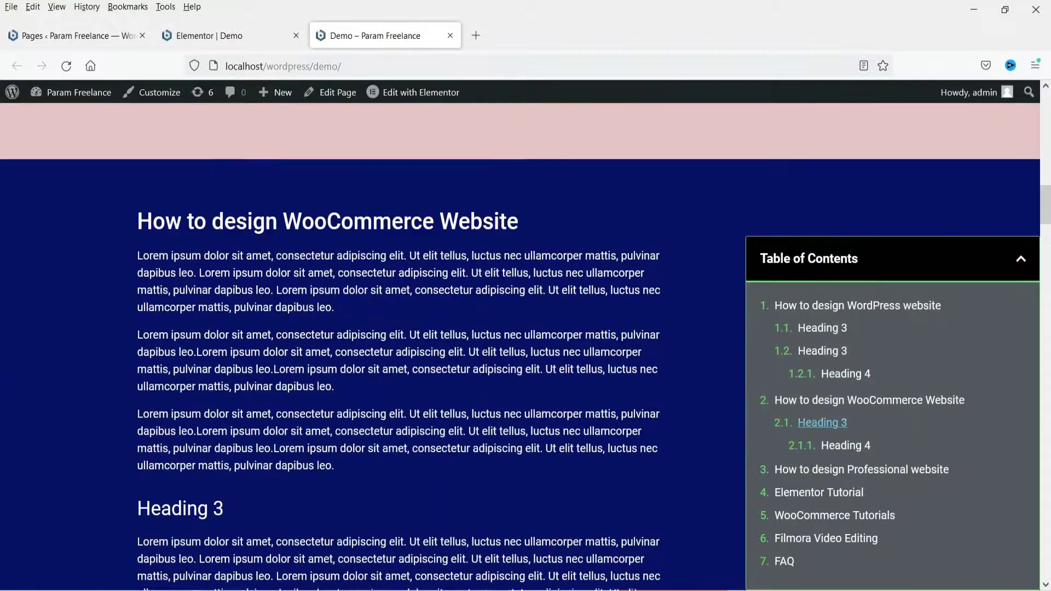
{"action": "scroll", "coordinate": [576, 403], "scroll_direction": "up", "scroll_amount": 20}
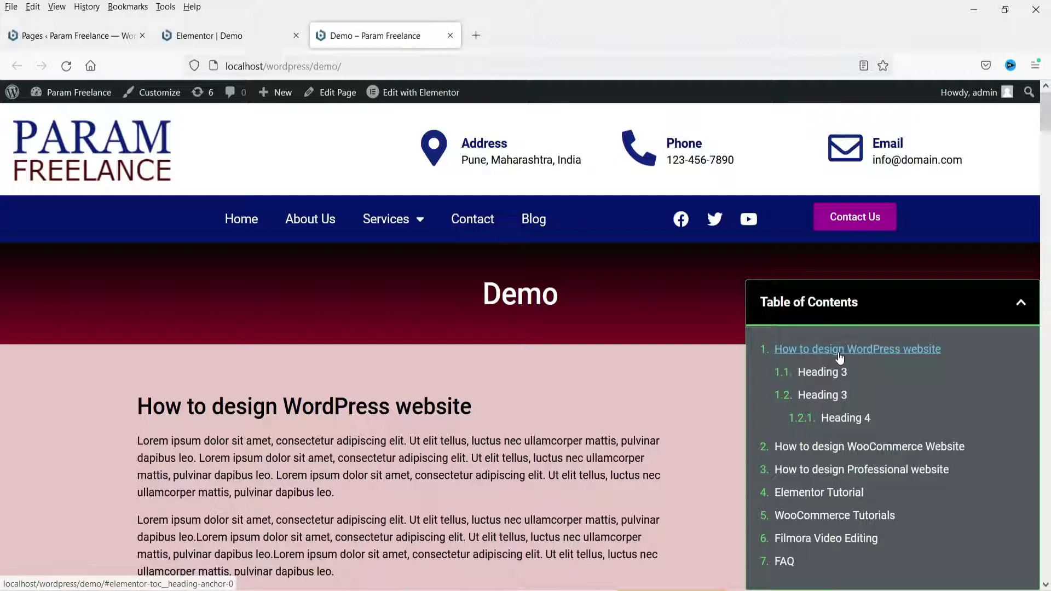
Step: Test the table of contents links, including WooCommerce Tutorials with its Heading 3 and Heading 4, How to design WordPress website, and How to design WooCommerce Website
{"action": "left_click", "coordinate": [819, 516]}
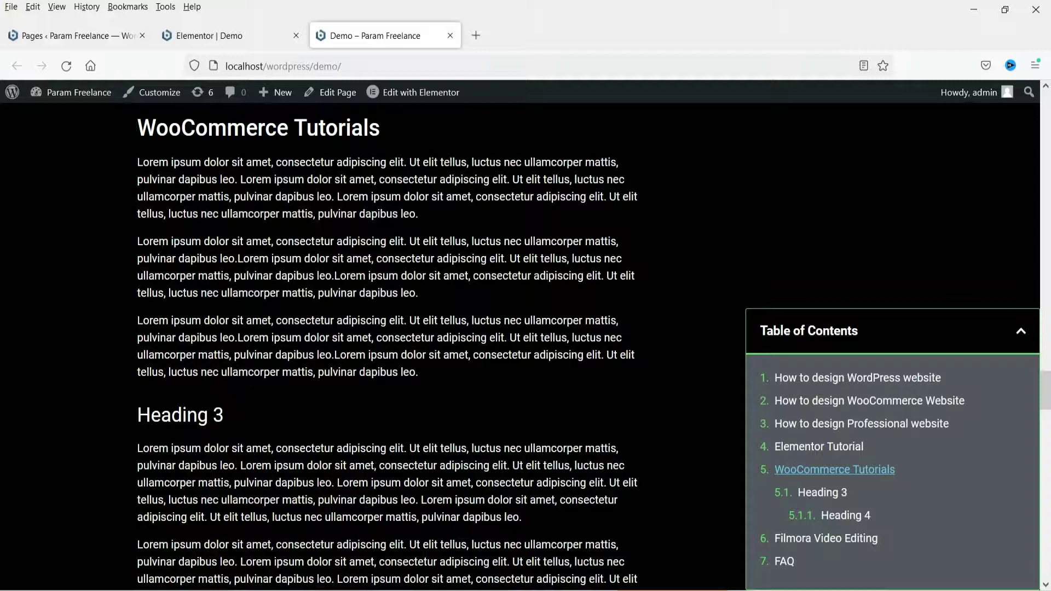
{"action": "left_click", "coordinate": [816, 495]}
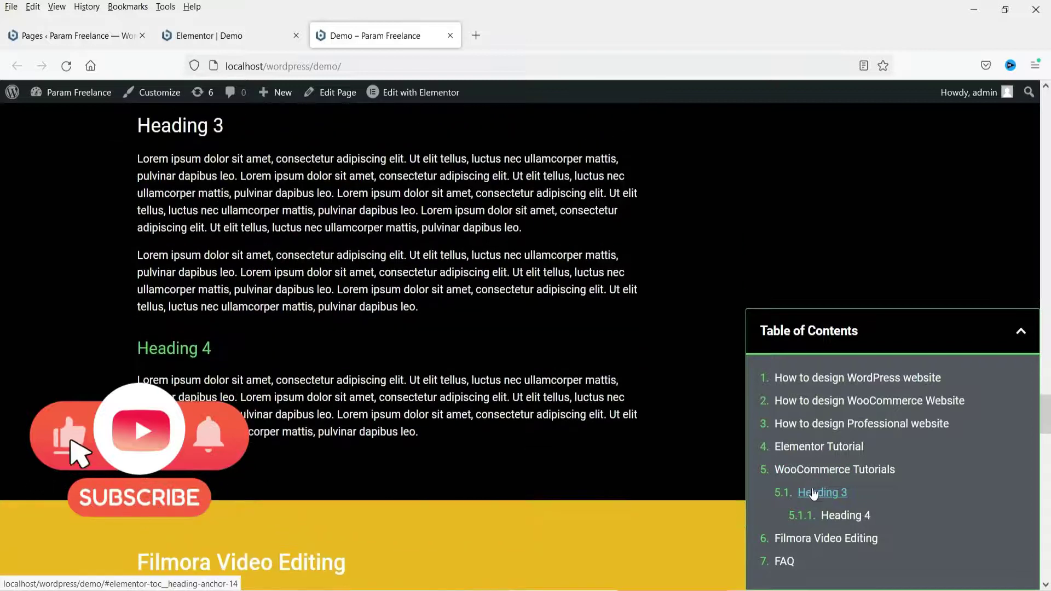
{"action": "left_click", "coordinate": [846, 517]}
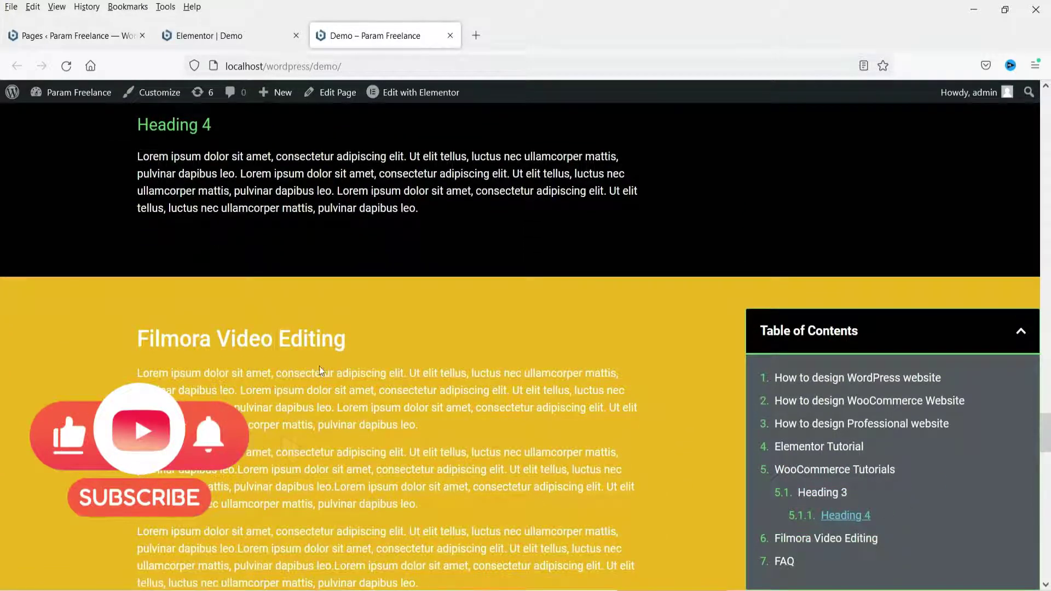
{"action": "scroll", "coordinate": [236, 360], "scroll_direction": "down", "scroll_amount": 2}
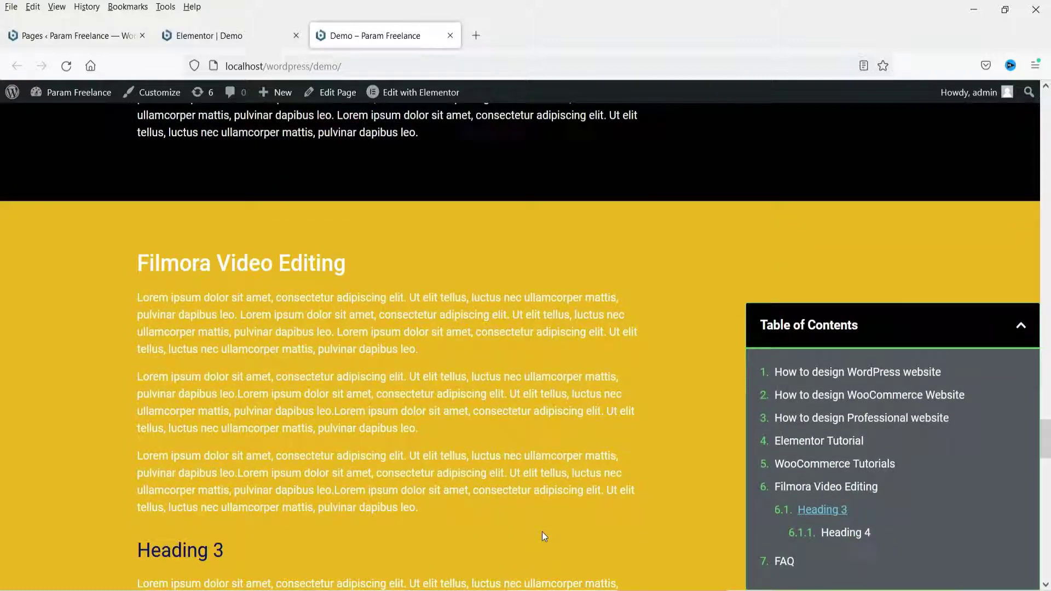
{"action": "left_click", "coordinate": [798, 377]}
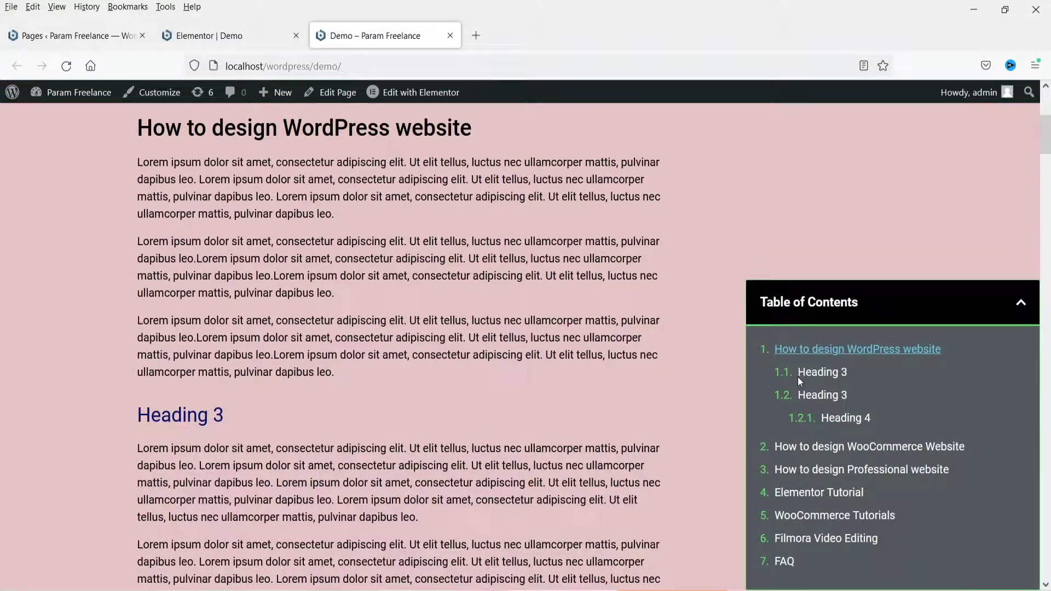
{"action": "left_click", "coordinate": [843, 418]}
{"action": "left_click", "coordinate": [837, 447]}
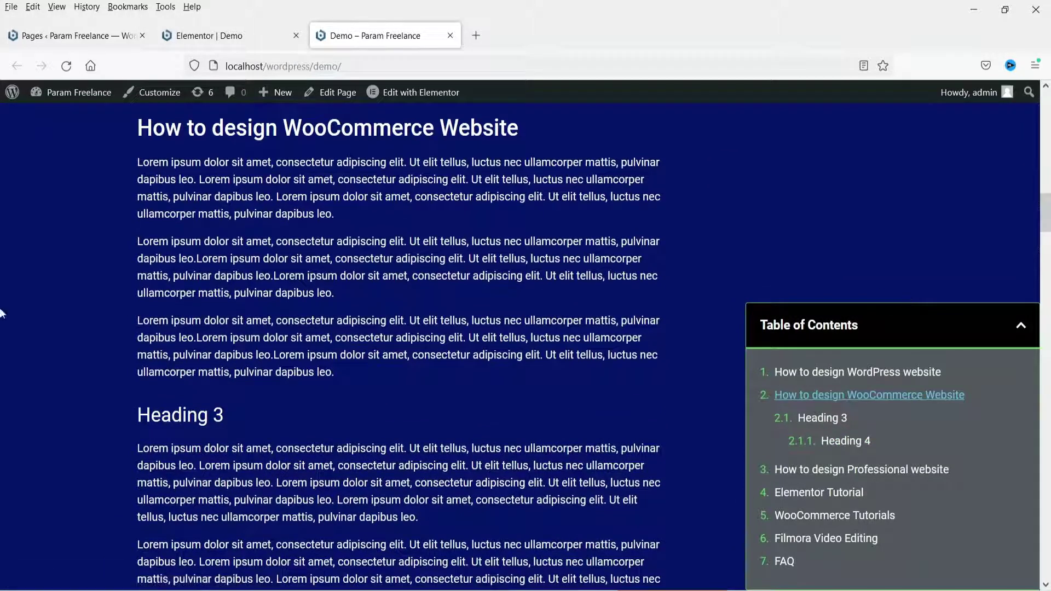
{"action": "left_click", "coordinate": [758, 493]}
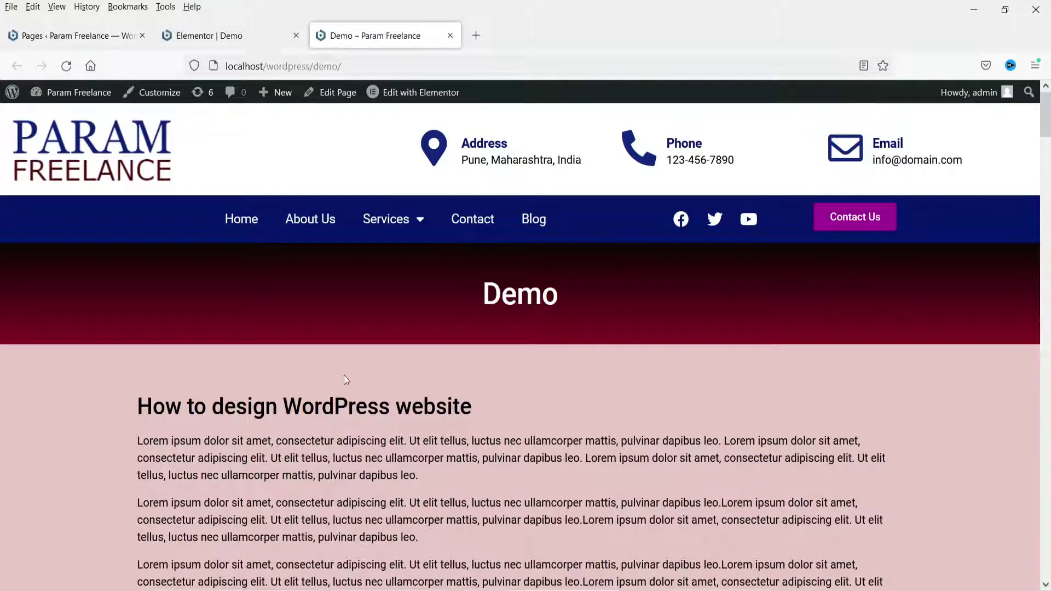
Step: Review the content sections of the Demo page without a table of contents, from the first heading down to FAQ
{"action": "scroll", "coordinate": [265, 412], "scroll_direction": "down", "scroll_amount": 2}
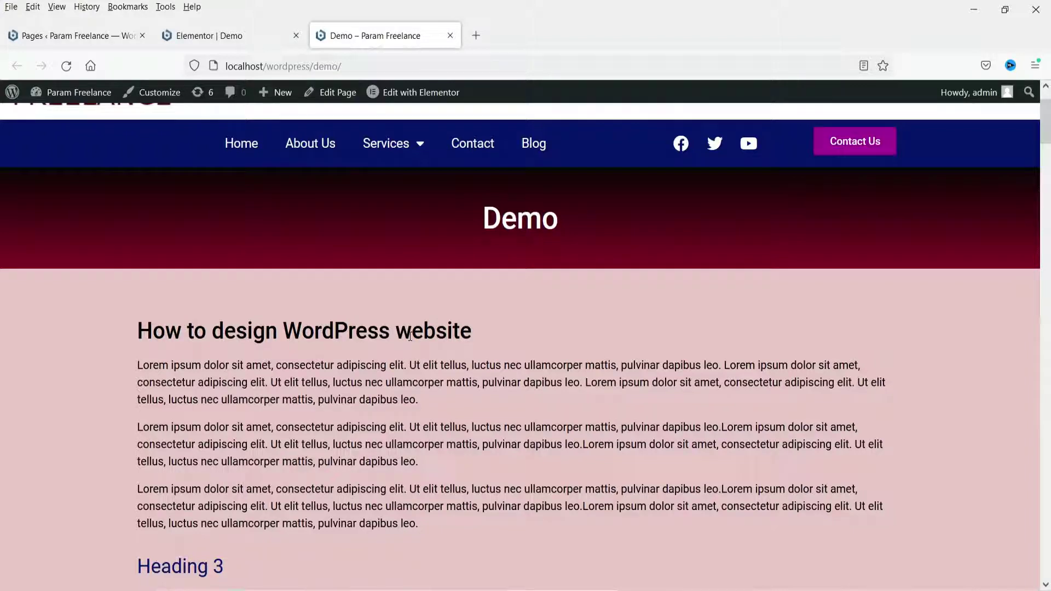
{"action": "scroll", "coordinate": [405, 328], "scroll_direction": "down", "scroll_amount": 20}
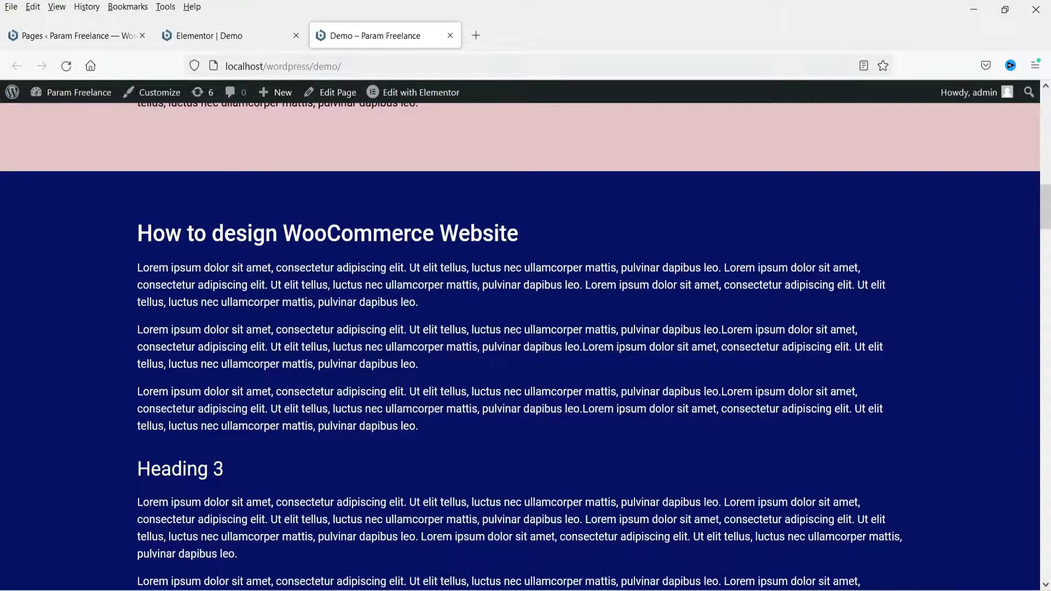
{"action": "scroll", "coordinate": [338, 339], "scroll_direction": "down", "scroll_amount": 20}
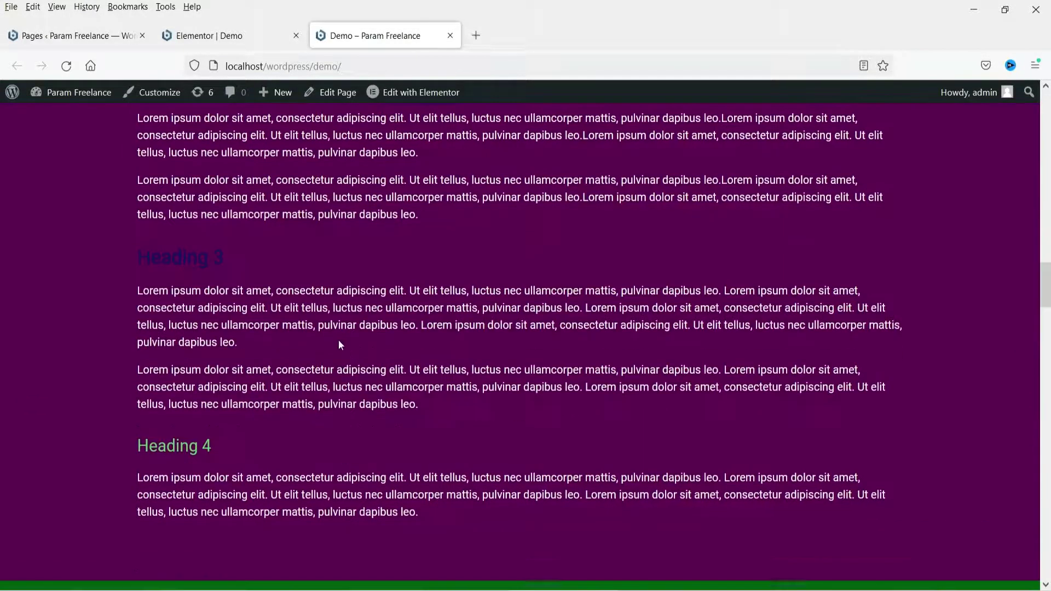
{"action": "scroll", "coordinate": [339, 339], "scroll_direction": "down", "scroll_amount": 20}
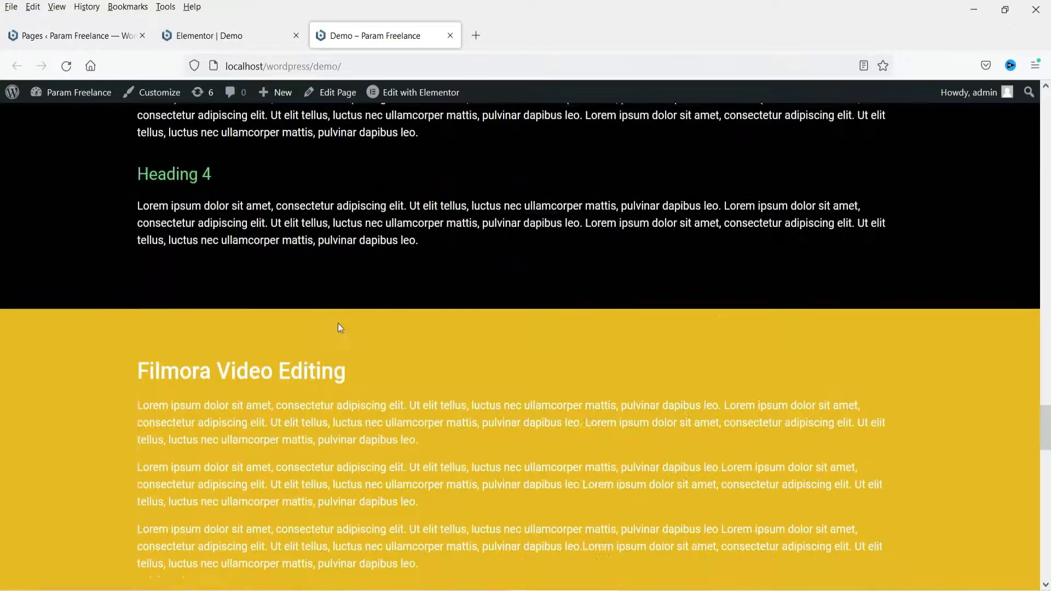
{"action": "scroll", "coordinate": [339, 322], "scroll_direction": "down", "scroll_amount": 15}
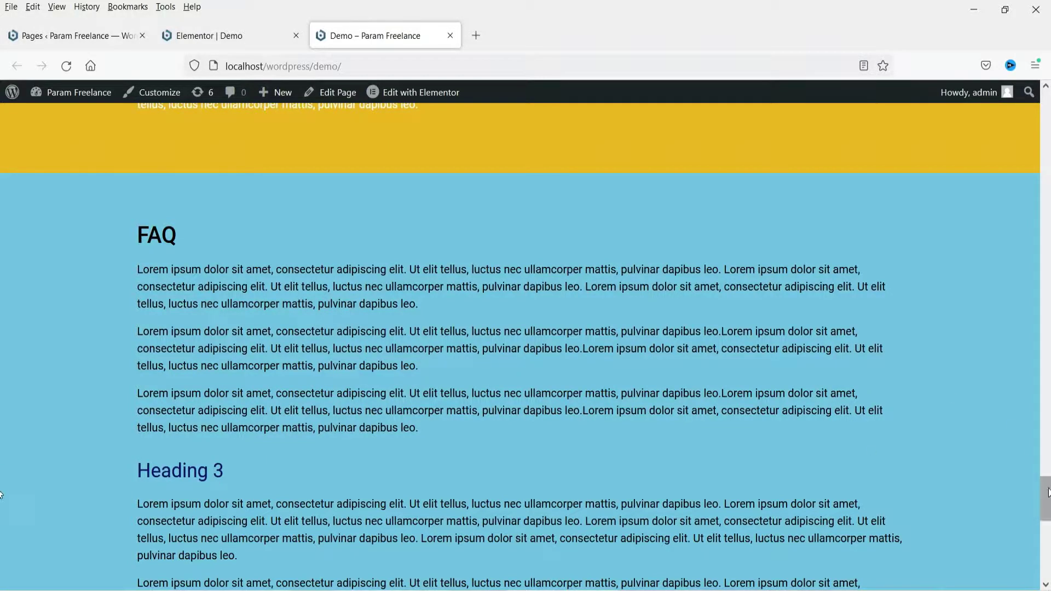
{"action": "scroll", "coordinate": [1, 219], "scroll_direction": "up", "scroll_amount": 20}
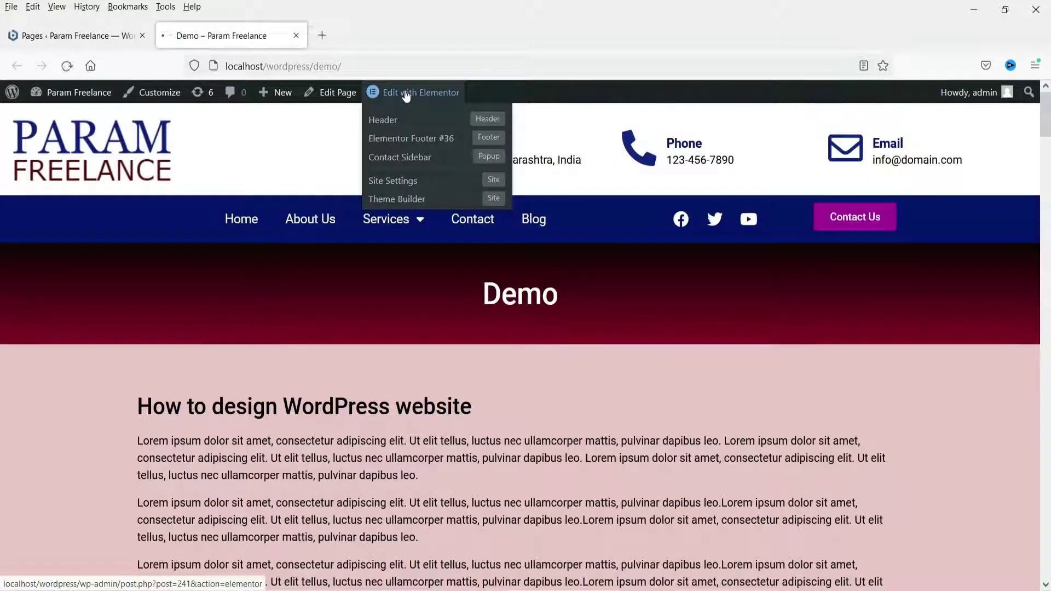
Step: Open the Demo page in Elementor and add a new column to the "How to design Wordpress website" section
{"action": "left_click", "coordinate": [406, 94]}
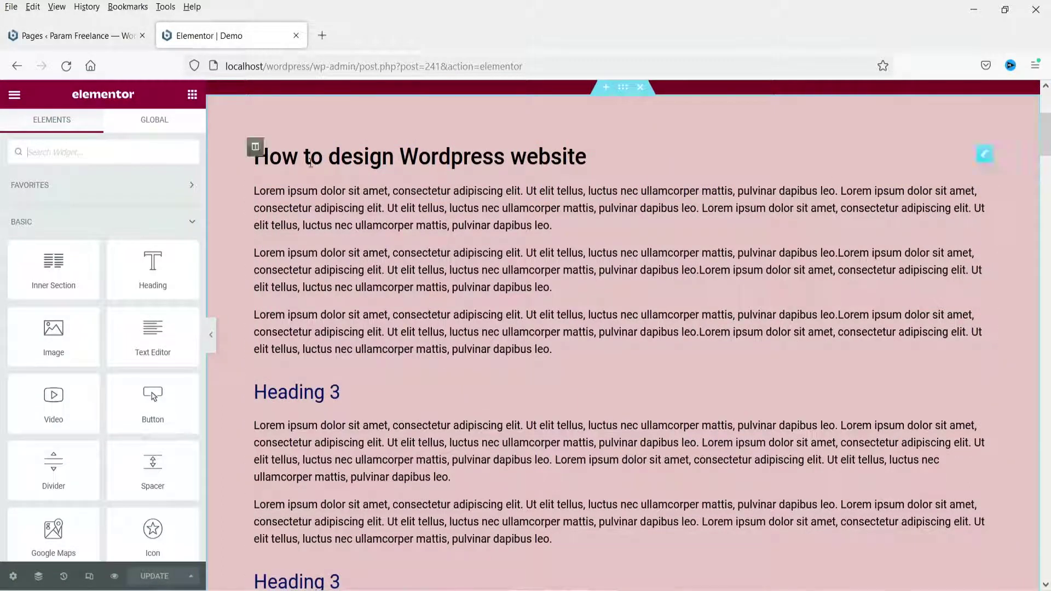
{"action": "left_click", "coordinate": [257, 149]}
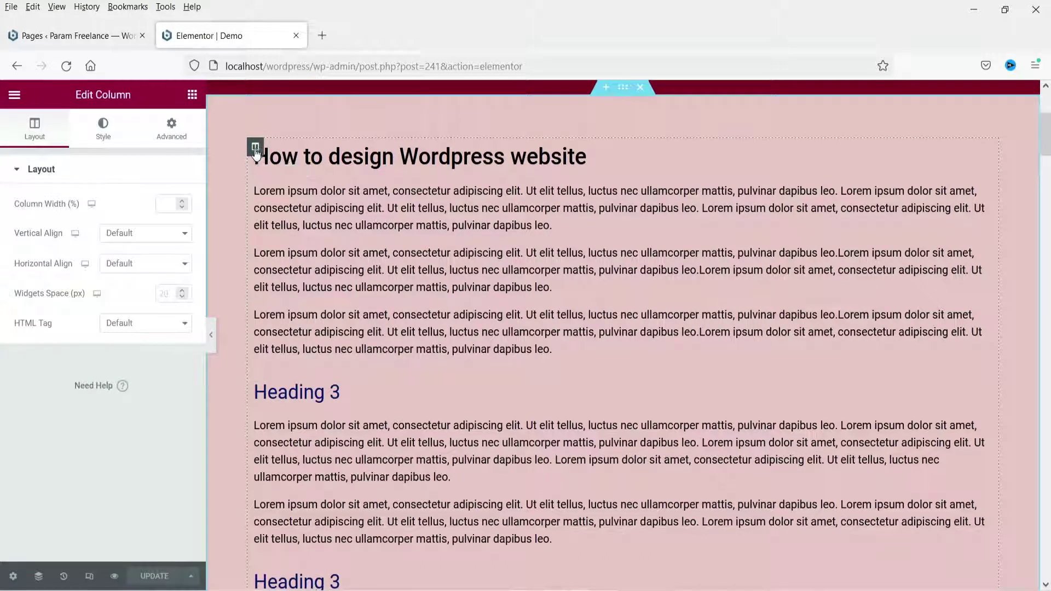
{"action": "right_click", "coordinate": [257, 150]}
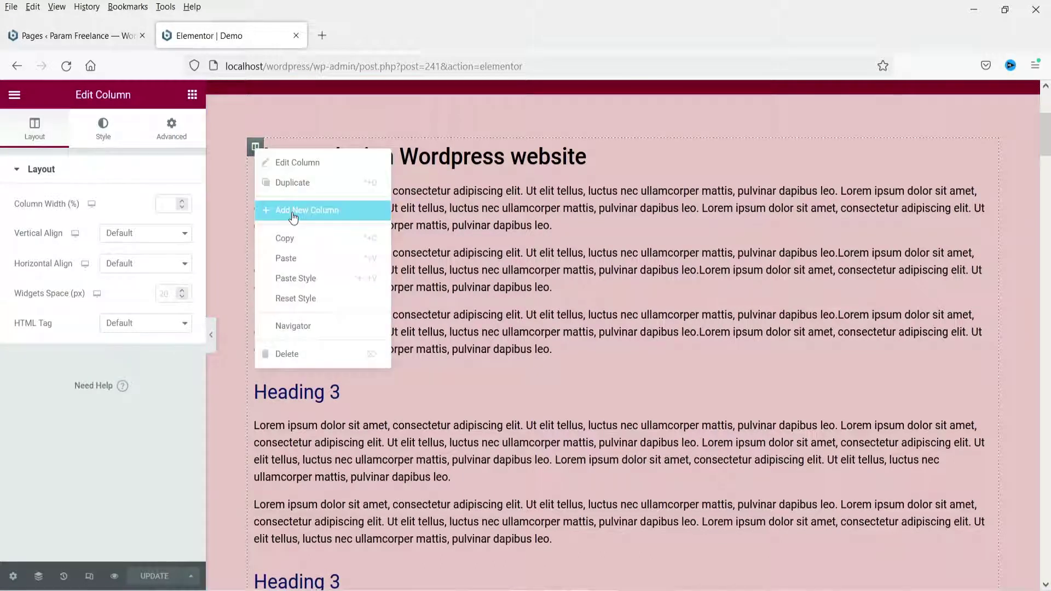
{"action": "left_click", "coordinate": [949, 117]}
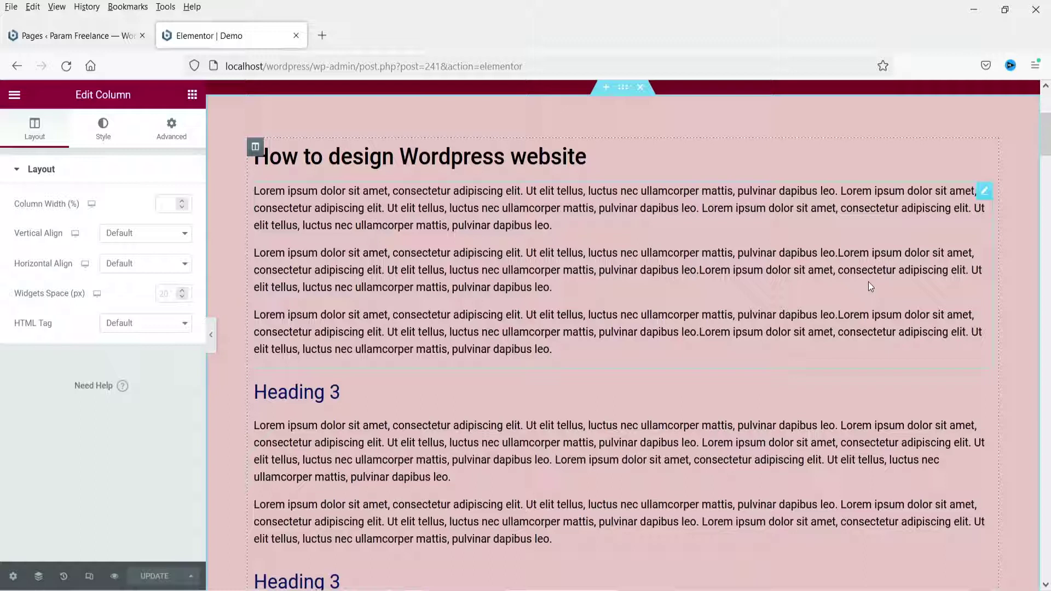
{"action": "right_click", "coordinate": [256, 149]}
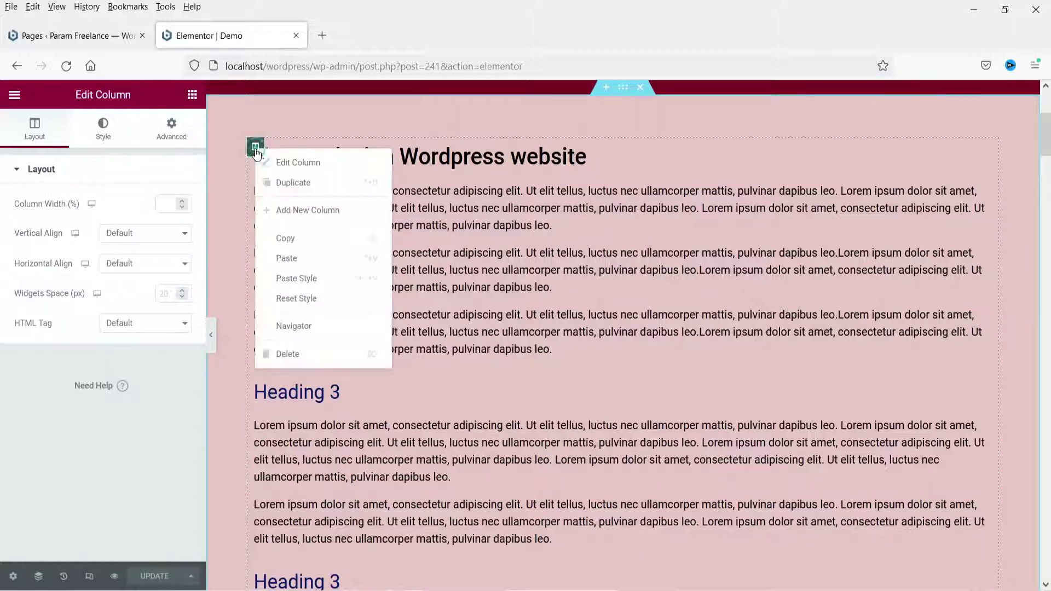
{"action": "left_click", "coordinate": [296, 210]}
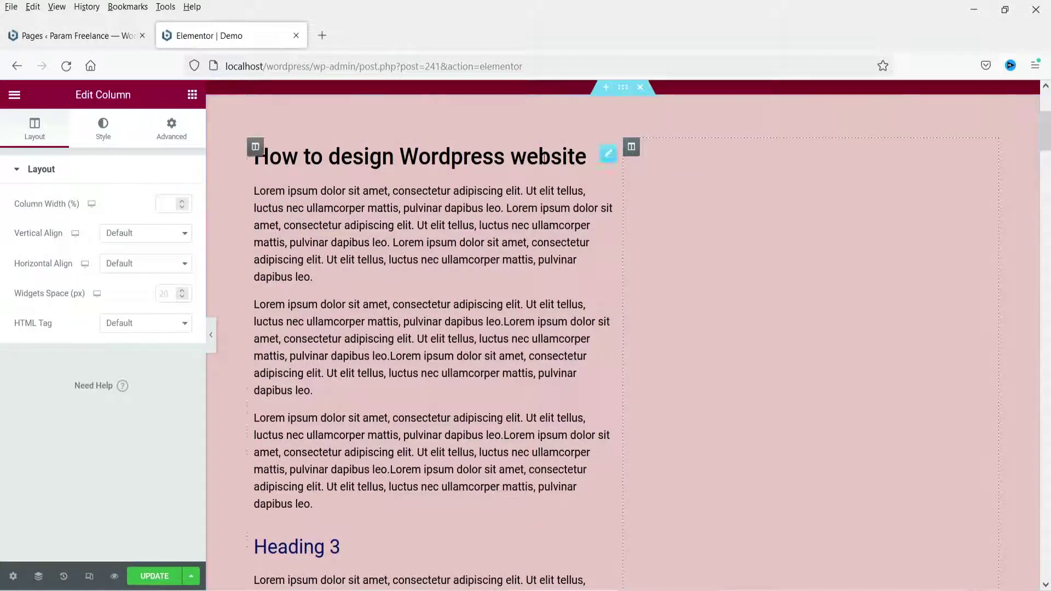
Step: Set the column structure of the "How to design Wordpress website" section to 66, 33
{"action": "left_click", "coordinate": [624, 90]}
{"action": "left_click", "coordinate": [49, 505]}
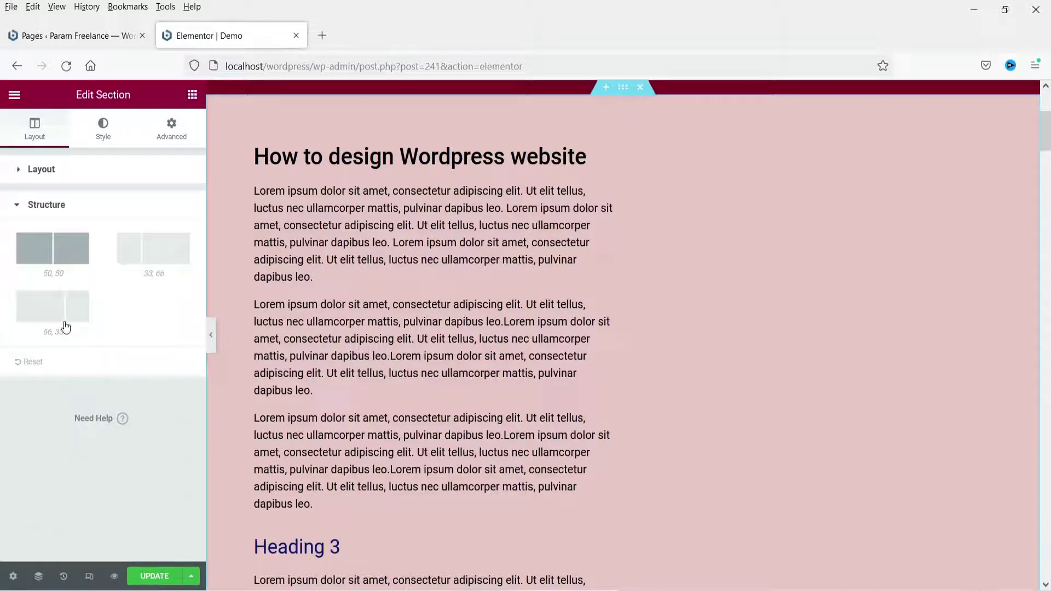
{"action": "left_click", "coordinate": [65, 327]}
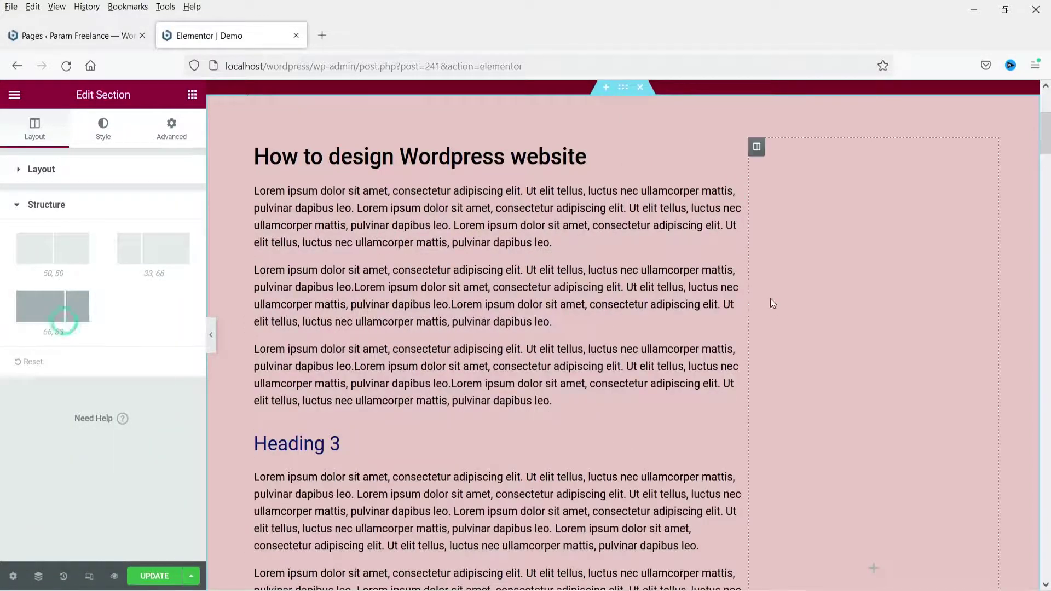
Step: Add a new column to the "How to design WooCommerce Website" section
{"action": "scroll", "coordinate": [780, 305], "scroll_direction": "down", "scroll_amount": 3}
{"action": "scroll", "coordinate": [606, 192], "scroll_direction": "down", "scroll_amount": 7}
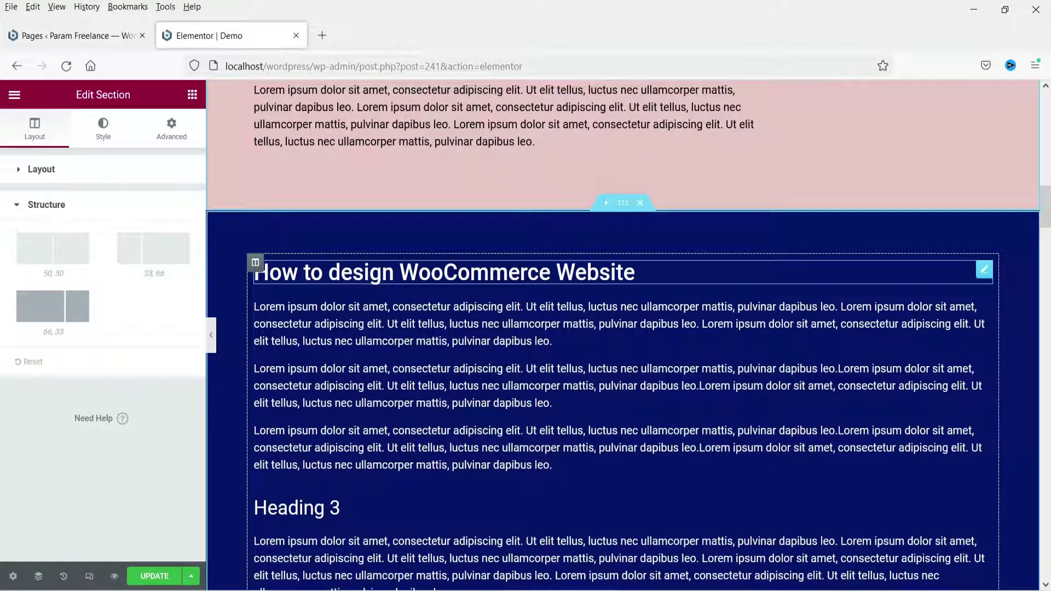
{"action": "left_click", "coordinate": [255, 263]}
{"action": "right_click", "coordinate": [256, 263]}
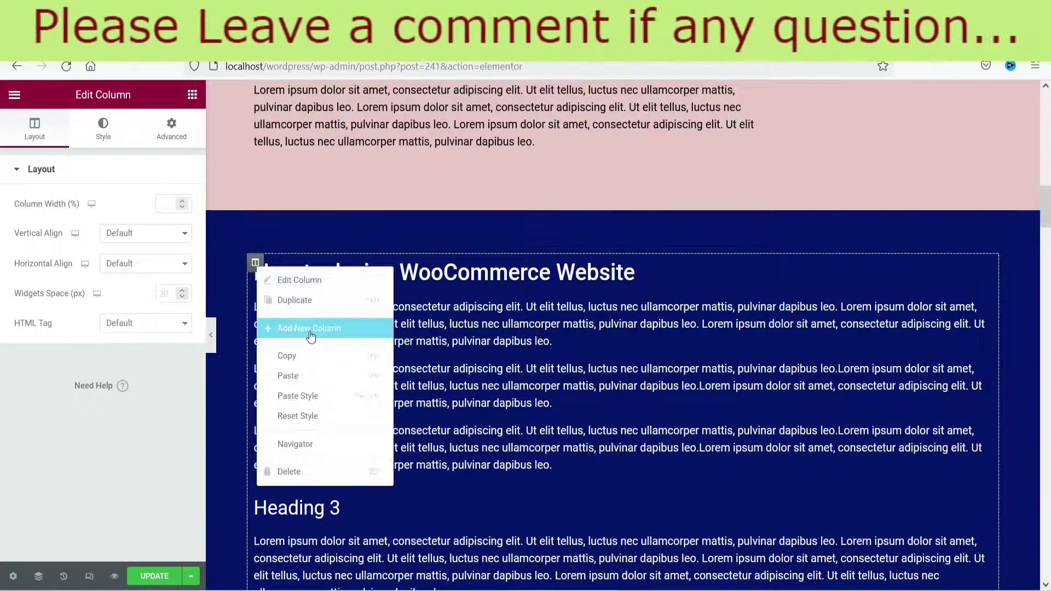
{"action": "left_click", "coordinate": [309, 327]}
Step: Set the "How to design WooCommerce Website" section's structure to 66, 33 and slightly widen its text column
{"action": "scroll", "coordinate": [653, 158], "scroll_direction": "up", "scroll_amount": 1}
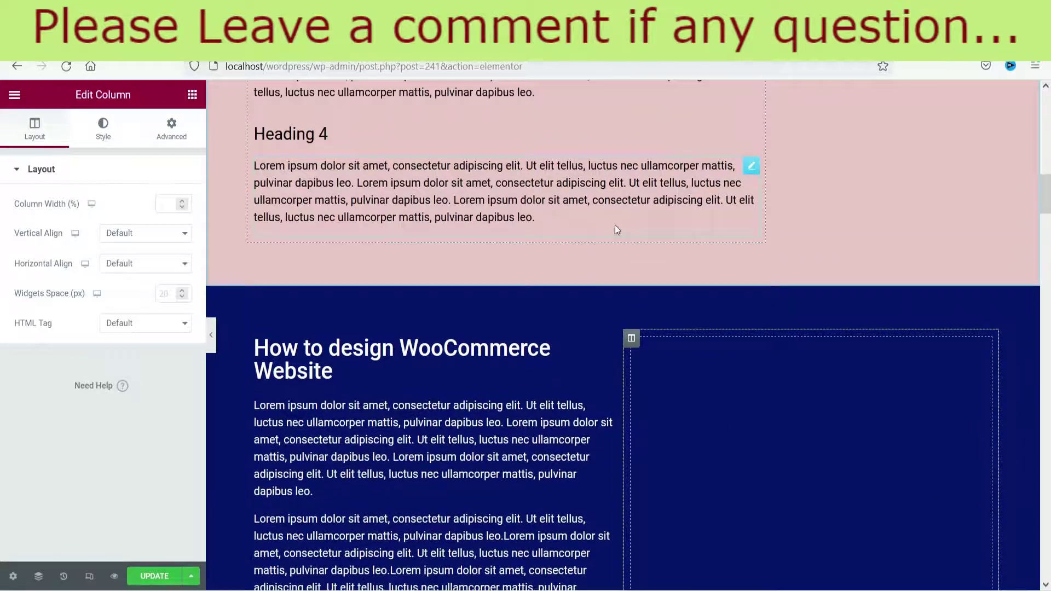
{"action": "left_click", "coordinate": [623, 281]}
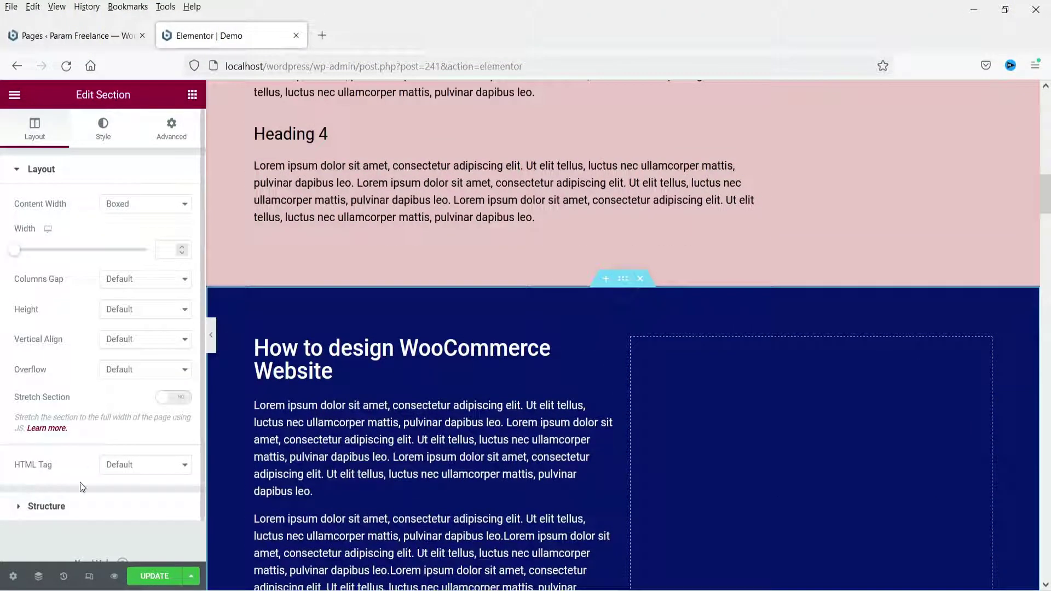
{"action": "left_click", "coordinate": [64, 501]}
{"action": "left_click", "coordinate": [67, 326]}
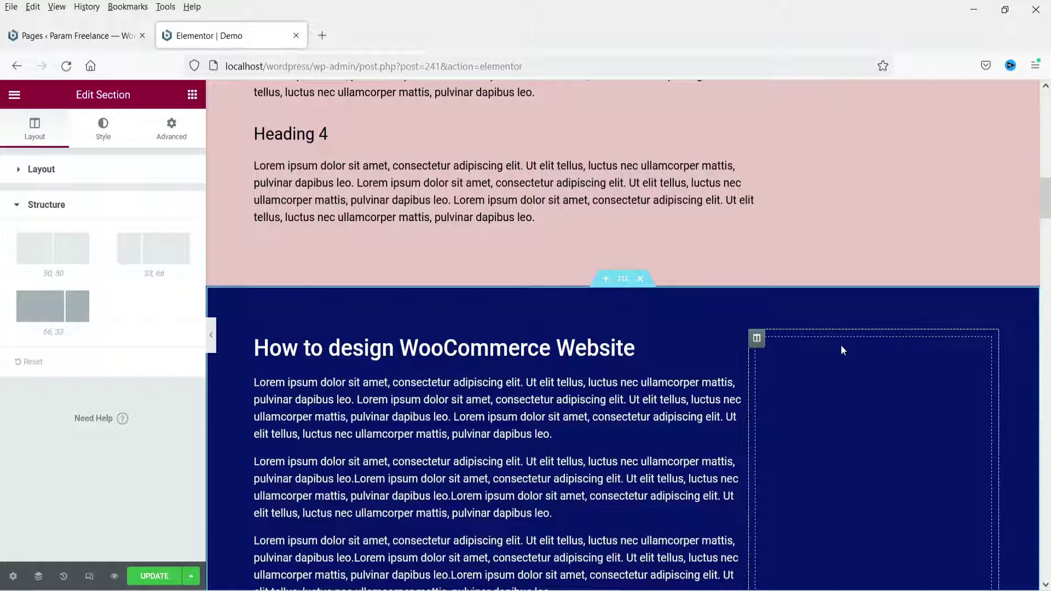
{"action": "scroll", "coordinate": [794, 345], "scroll_direction": "down", "scroll_amount": 2}
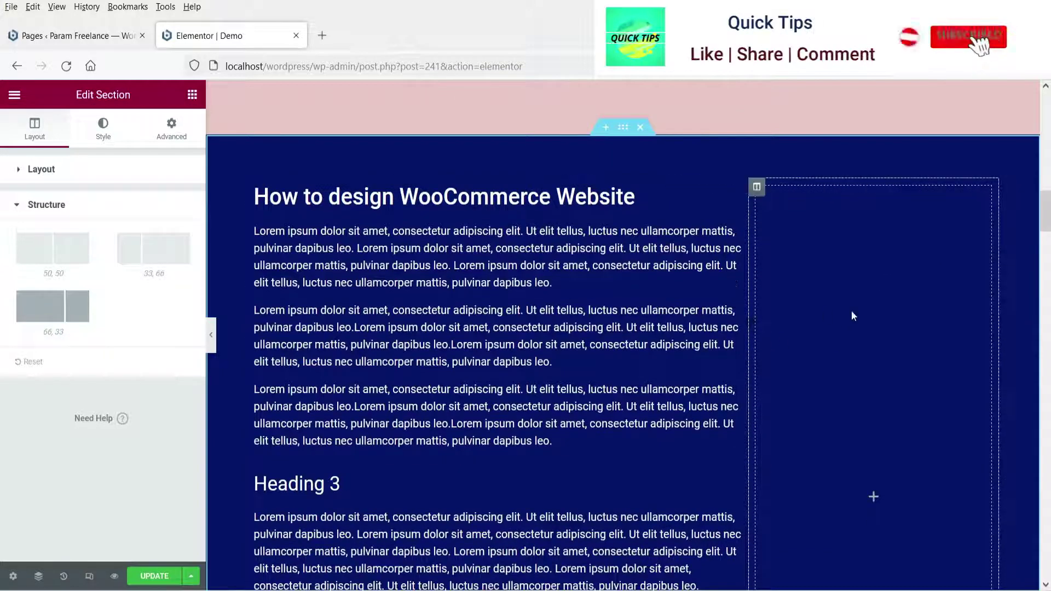
{"action": "left_click_drag", "start_coordinate": [748, 291], "coordinate": [768, 282]}
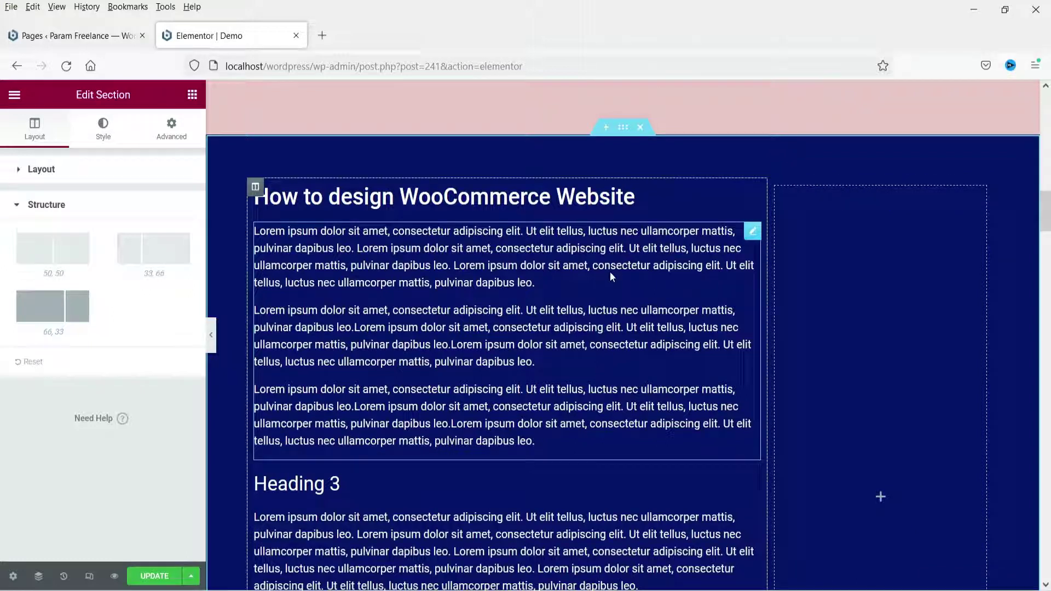
Step: Add a new column to the "How to design Professional website" section and set its structure to 66, 33
{"action": "scroll", "coordinate": [618, 210], "scroll_direction": "down", "scroll_amount": 10}
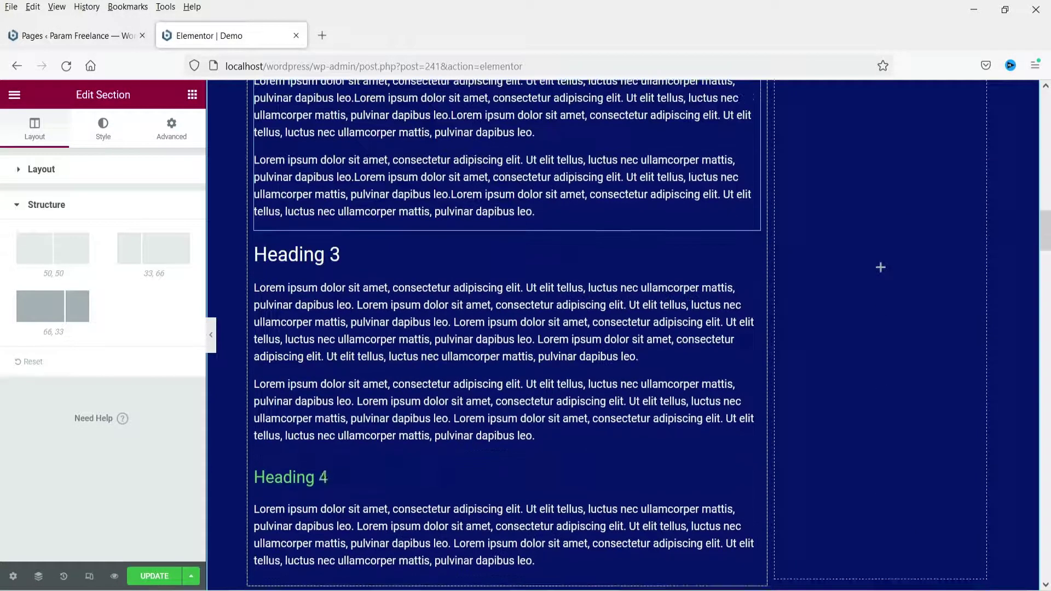
{"action": "right_click", "coordinate": [248, 245]}
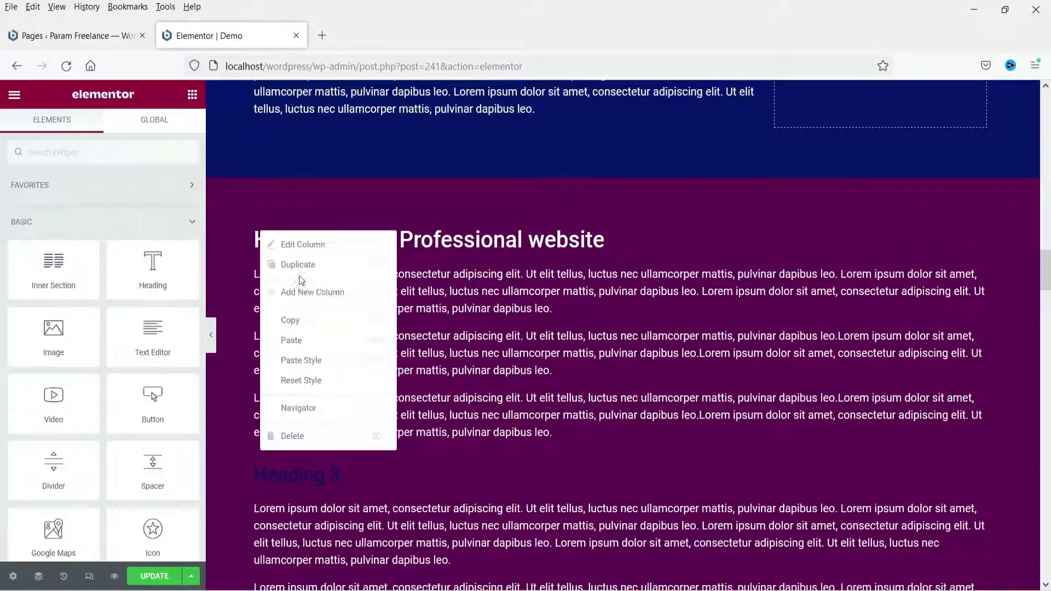
{"action": "left_click", "coordinate": [328, 290]}
{"action": "left_click", "coordinate": [623, 170]}
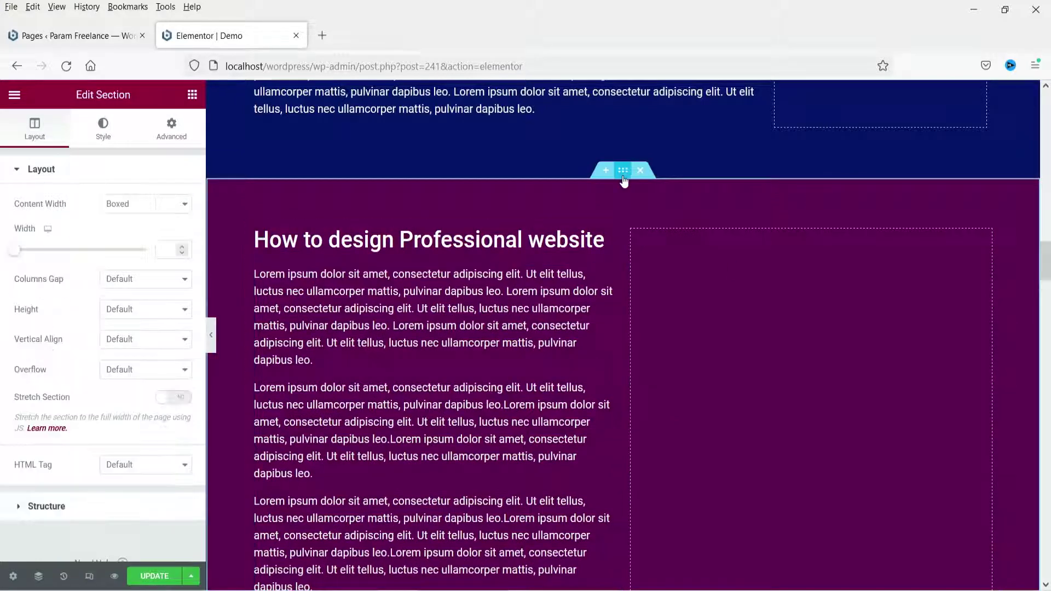
{"action": "left_click", "coordinate": [58, 501]}
{"action": "scroll", "coordinate": [253, 427], "scroll_direction": "down", "scroll_amount": 5}
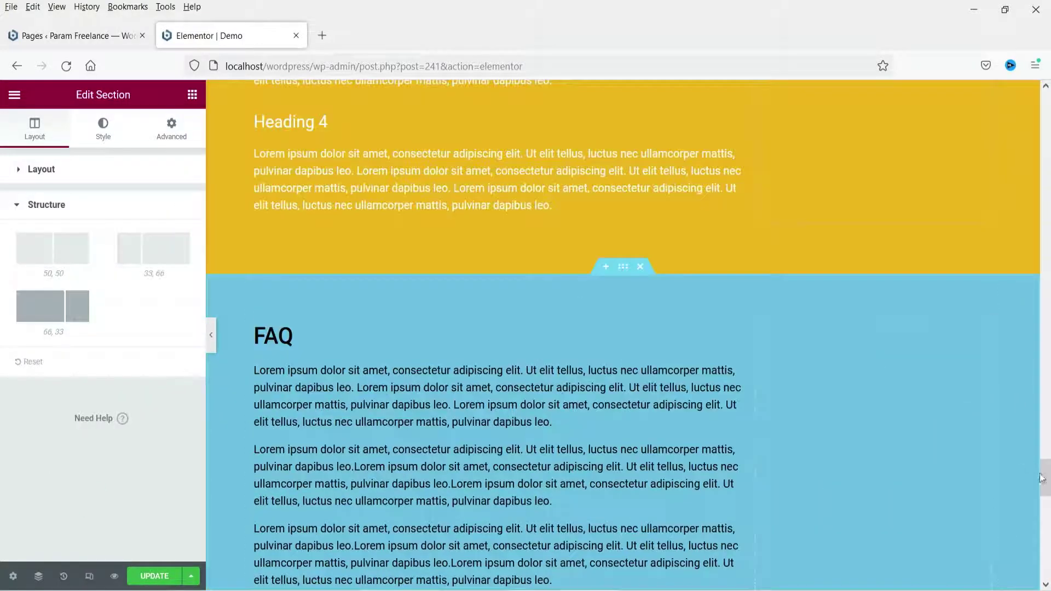
Step: Find the Table of Contents widget and place it in the empty column of the "How to design Wordpress website" section
{"action": "left_click_drag", "start_coordinate": [1047, 481], "coordinate": [1046, 503]}
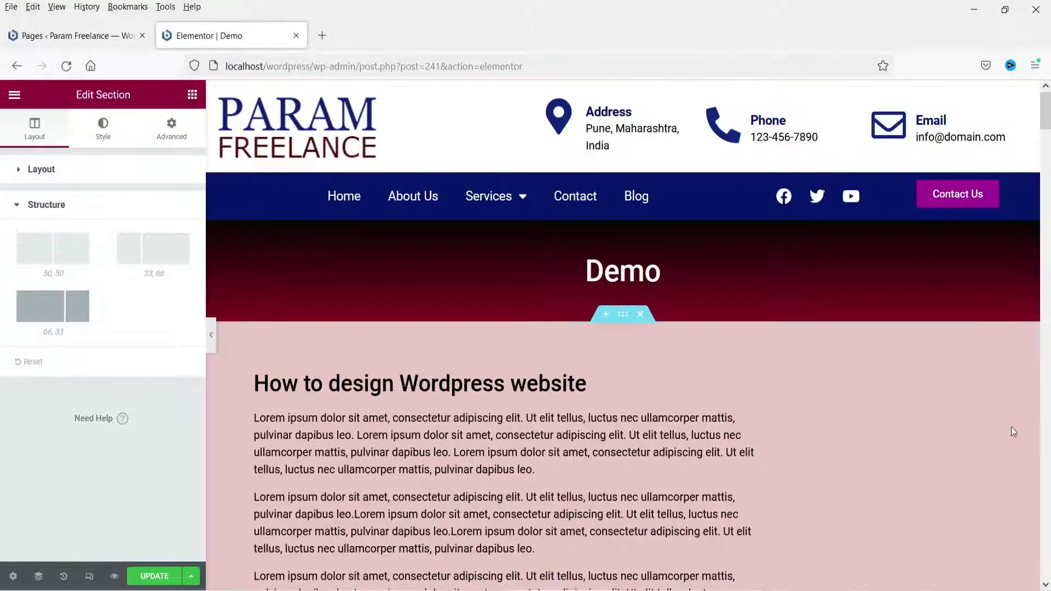
{"action": "scroll", "coordinate": [879, 375], "scroll_direction": "down", "scroll_amount": 5}
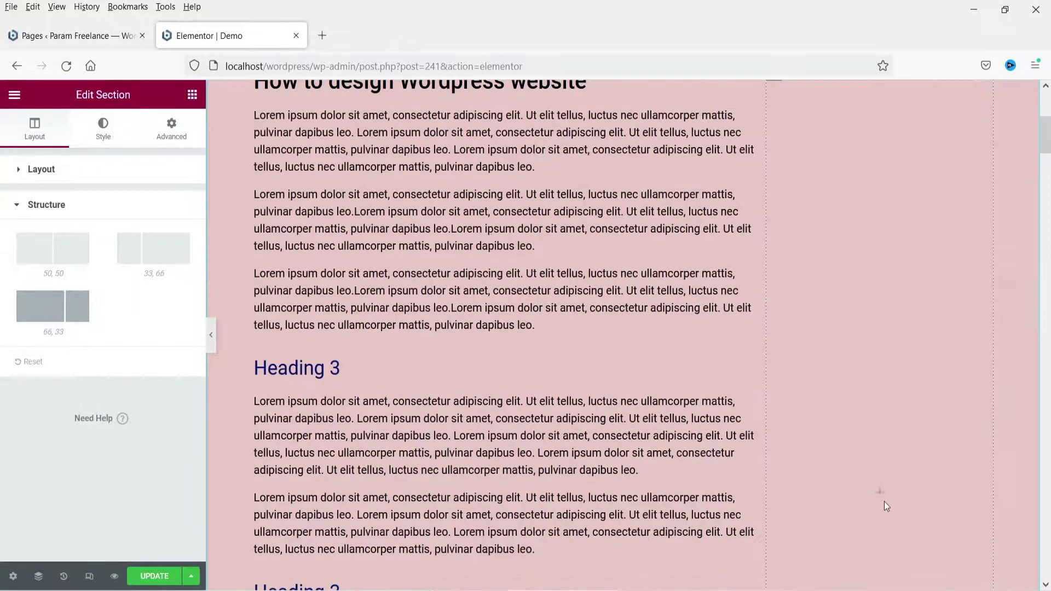
{"action": "scroll", "coordinate": [872, 377], "scroll_direction": "up", "scroll_amount": 3}
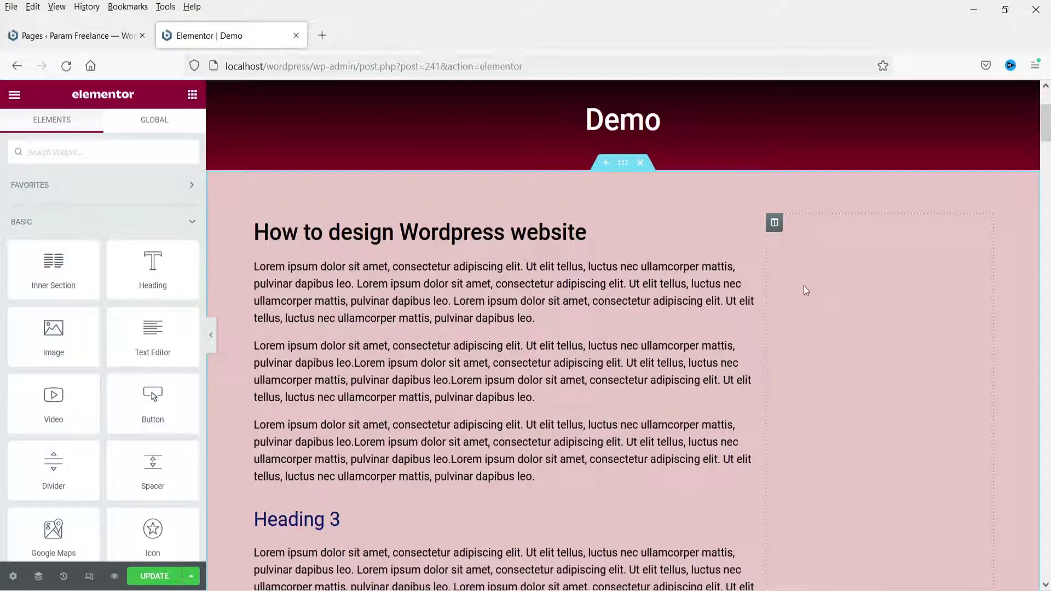
{"action": "type", "text": "table"}
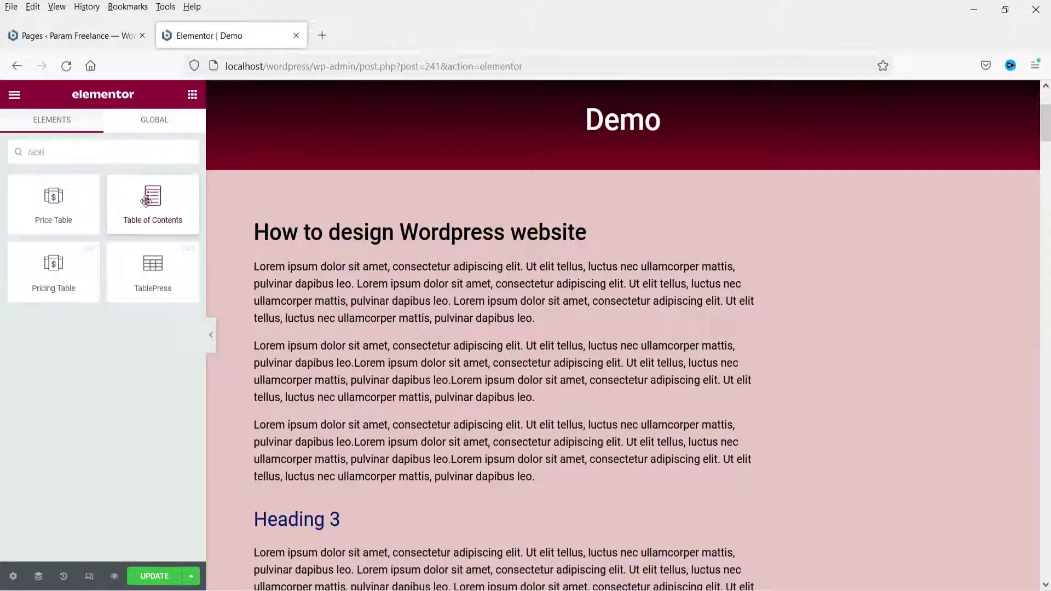
{"action": "left_click_drag", "start_coordinate": [151, 202], "coordinate": [896, 488]}
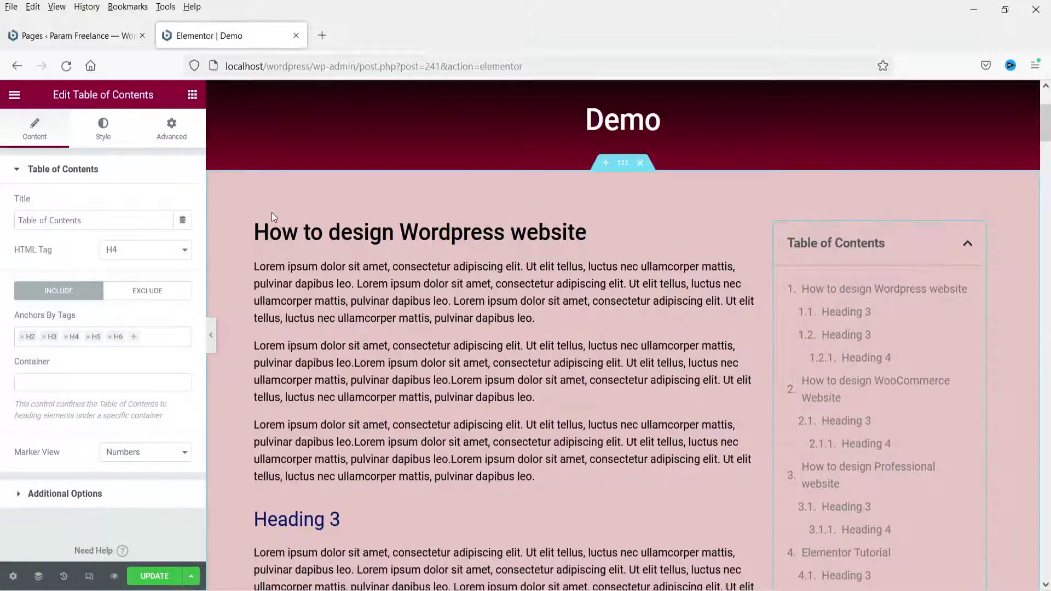
Step: Check the HTML tags of the headings in the "How to design Wordpress website" section against the table of contents entries
{"action": "left_click", "coordinate": [317, 232]}
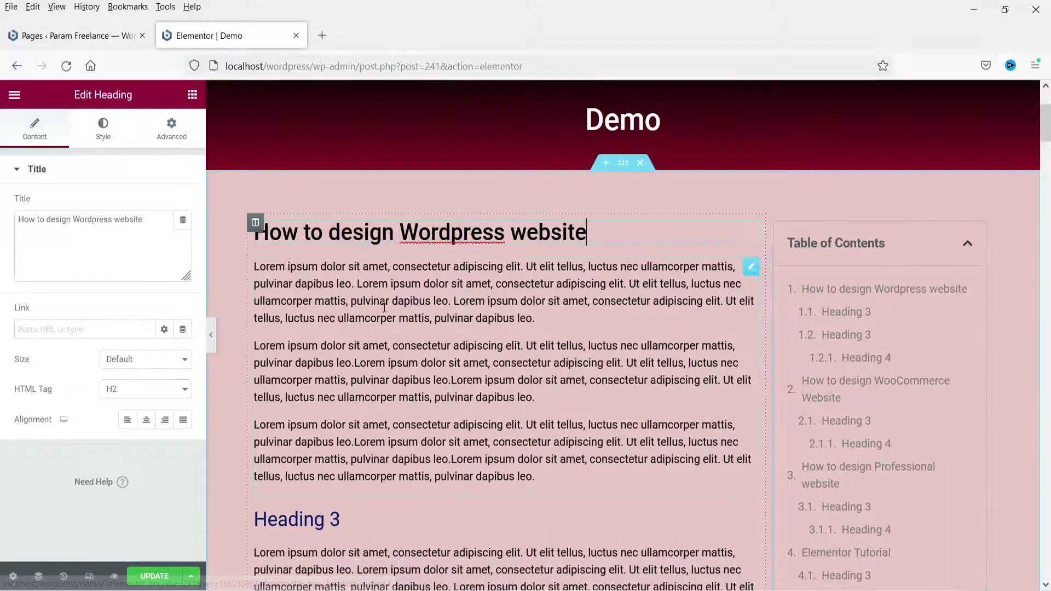
{"action": "scroll", "coordinate": [311, 351], "scroll_direction": "down", "scroll_amount": 4}
{"action": "left_click", "coordinate": [299, 292]}
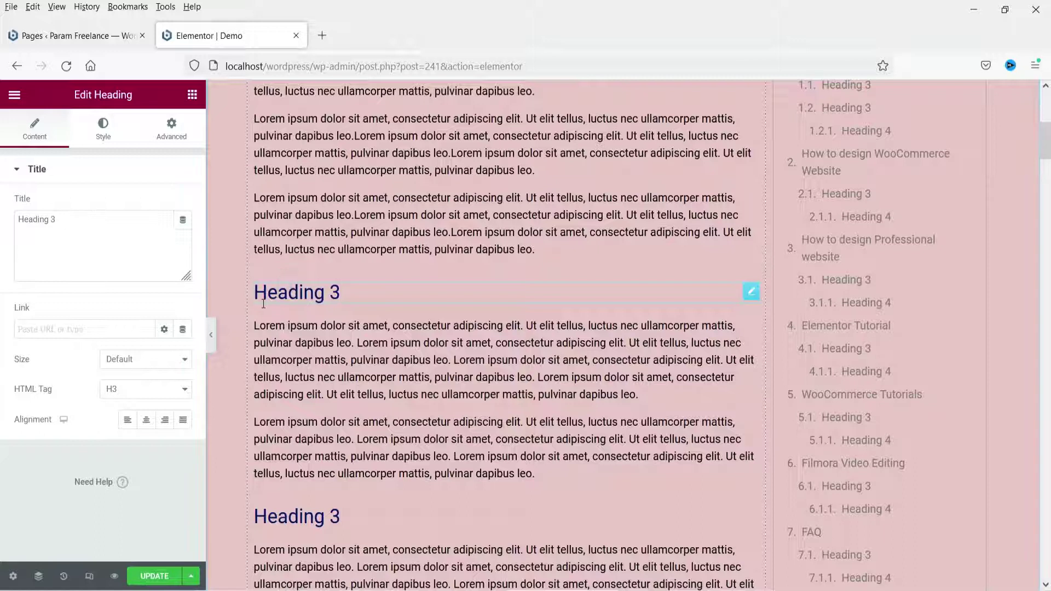
{"action": "left_click", "coordinate": [322, 516]}
{"action": "scroll", "coordinate": [401, 382], "scroll_direction": "down", "scroll_amount": 4}
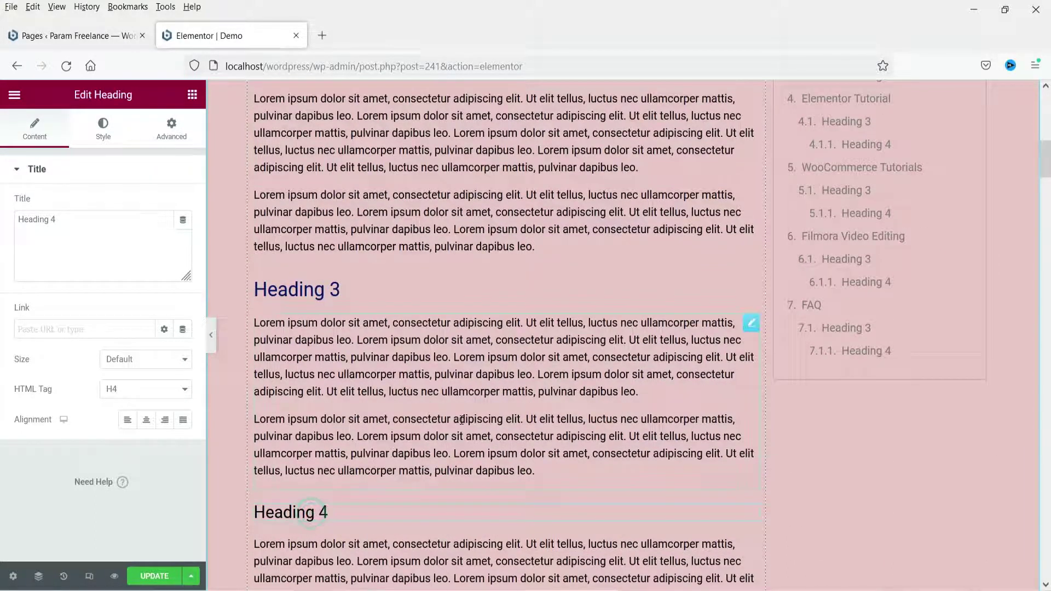
{"action": "scroll", "coordinate": [279, 343], "scroll_direction": "up", "scroll_amount": 4}
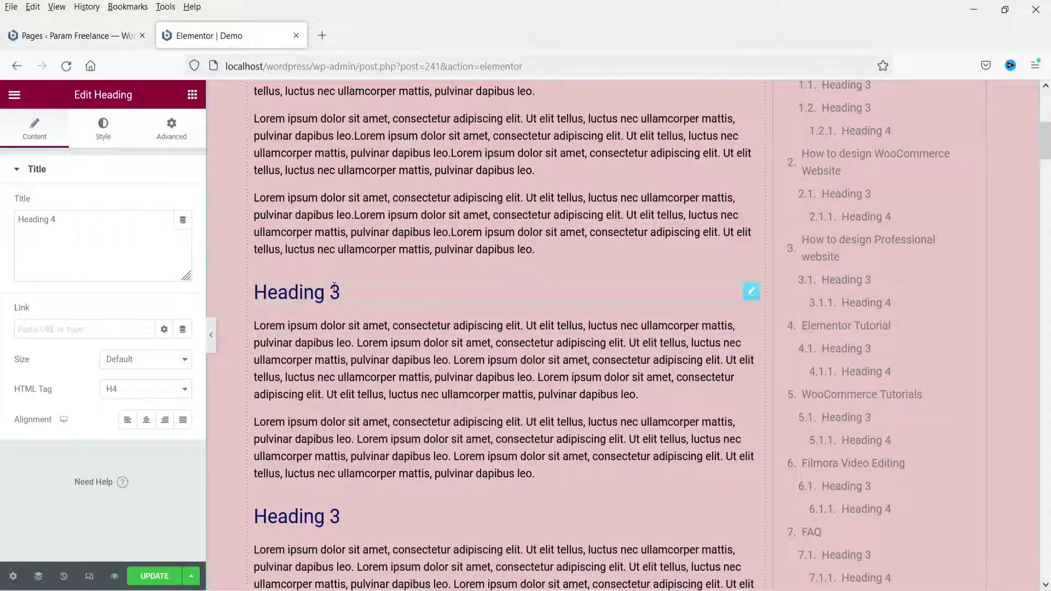
{"action": "scroll", "coordinate": [514, 408], "scroll_direction": "down", "scroll_amount": 4}
{"action": "scroll", "coordinate": [748, 407], "scroll_direction": "up", "scroll_amount": 1}
{"action": "scroll", "coordinate": [747, 406], "scroll_direction": "up", "scroll_amount": 8}
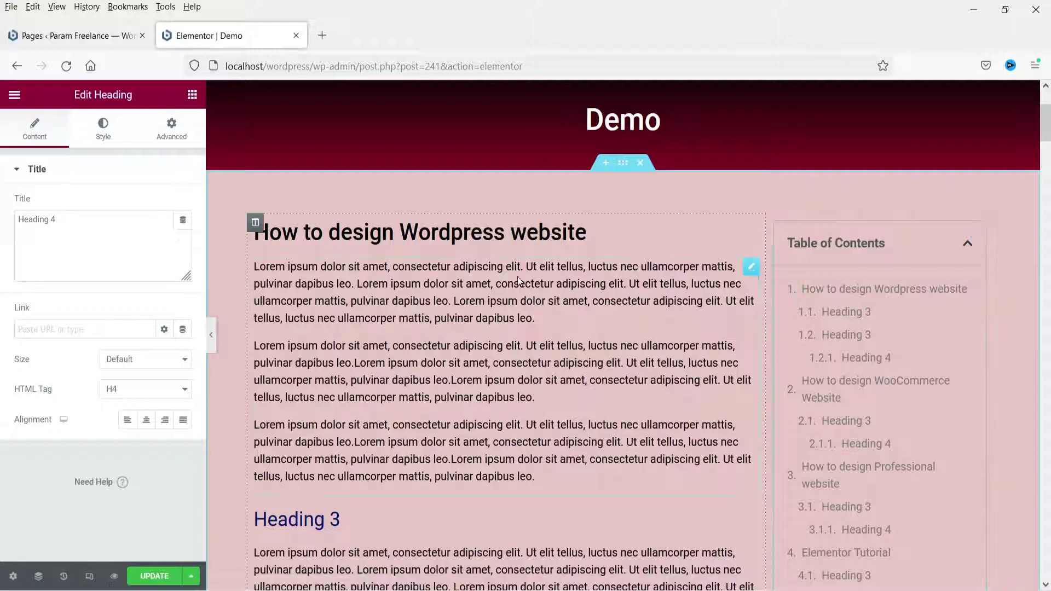
{"action": "scroll", "coordinate": [444, 282], "scroll_direction": "down", "scroll_amount": 4}
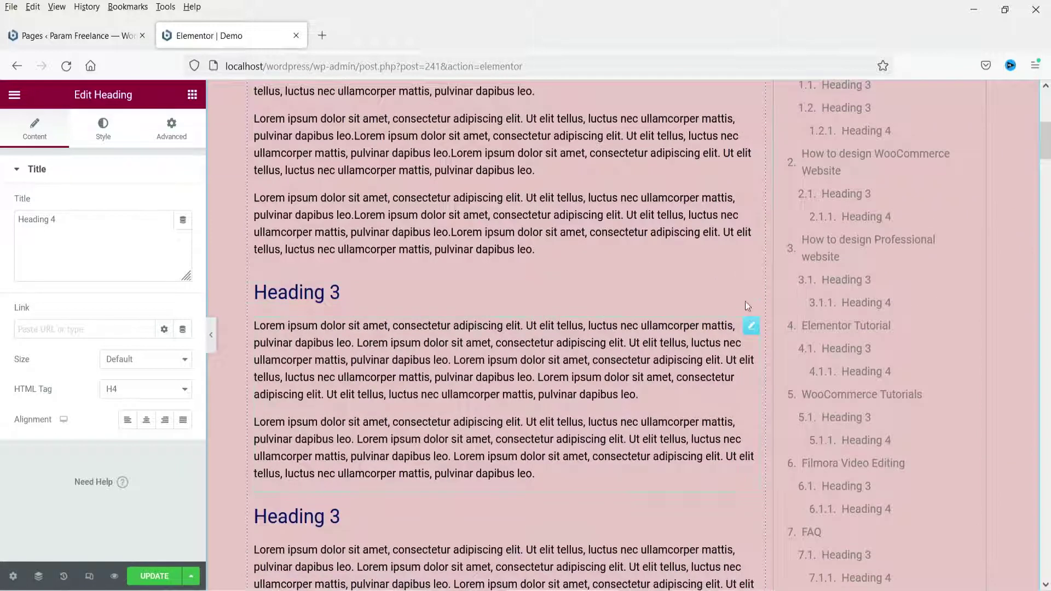
{"action": "scroll", "coordinate": [827, 213], "scroll_direction": "up", "scroll_amount": 3}
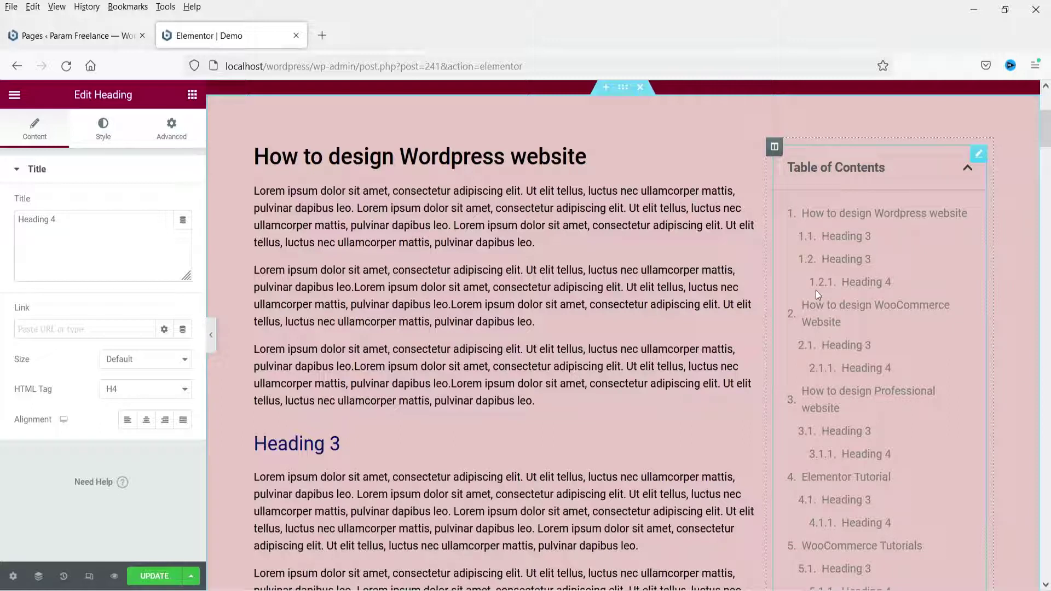
Step: Follow the table of contents' first Heading 4 entry and review the headings of the "How to design WooCommerce Website" section
{"action": "left_click", "coordinate": [854, 282]}
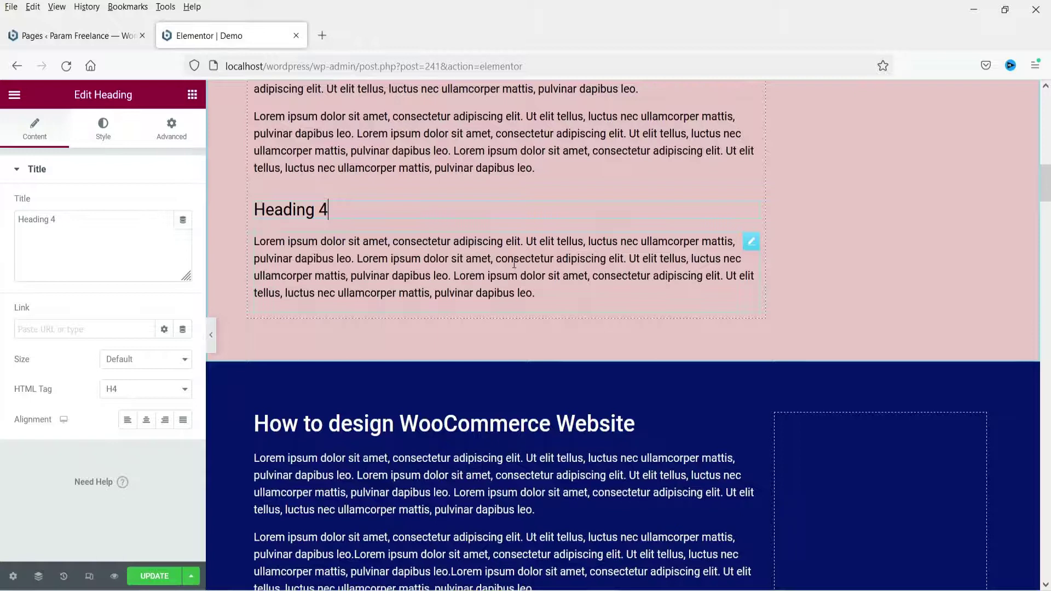
{"action": "scroll", "coordinate": [678, 280], "scroll_direction": "up", "scroll_amount": 5}
{"action": "scroll", "coordinate": [804, 224], "scroll_direction": "up", "scroll_amount": 3}
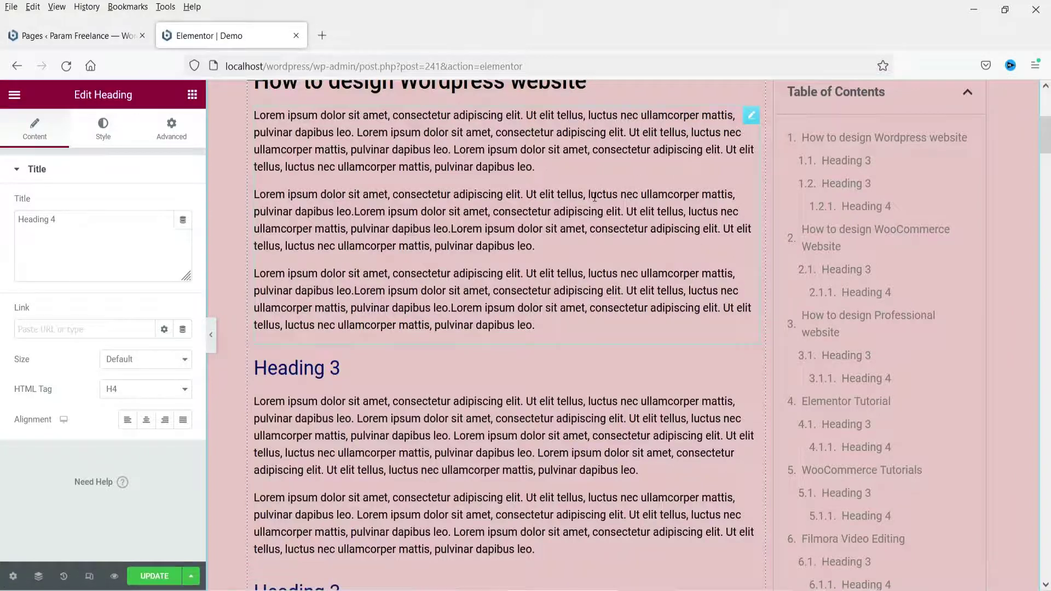
{"action": "scroll", "coordinate": [595, 198], "scroll_direction": "down", "scroll_amount": 10}
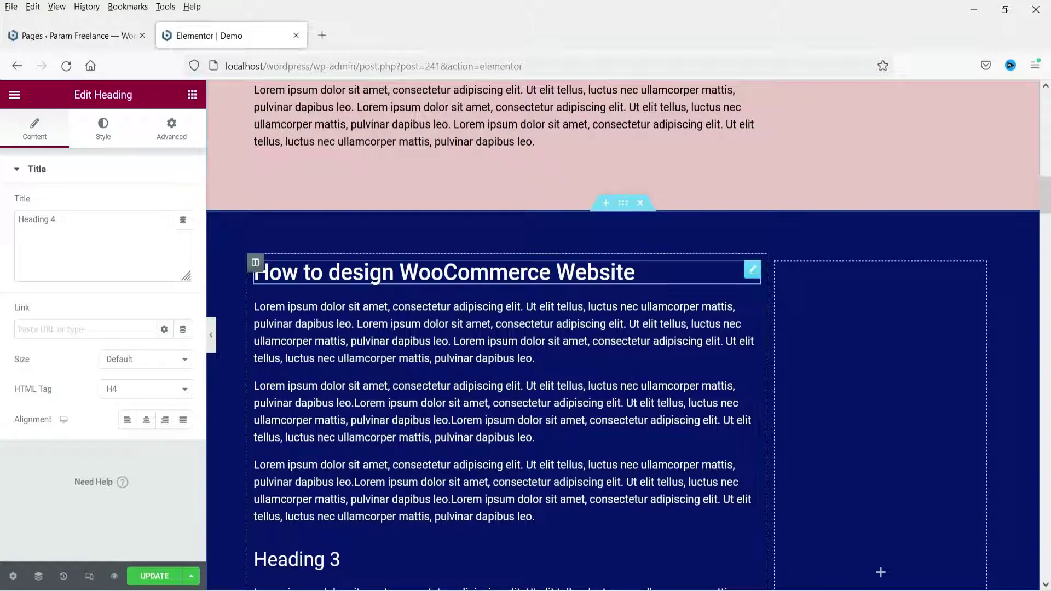
{"action": "scroll", "coordinate": [343, 279], "scroll_direction": "down", "scroll_amount": 3}
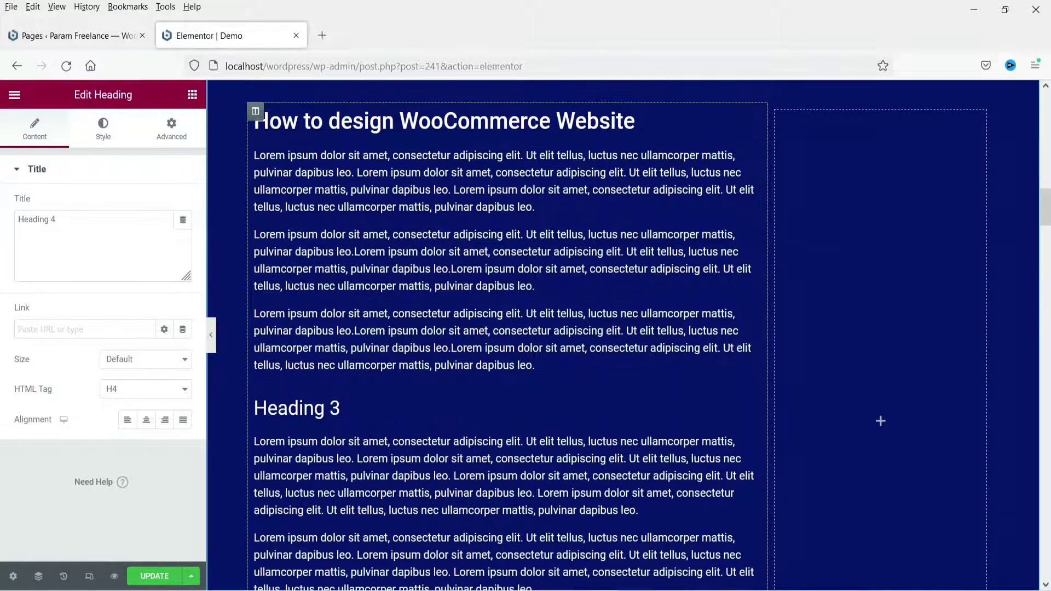
{"action": "scroll", "coordinate": [349, 373], "scroll_direction": "down", "scroll_amount": 4}
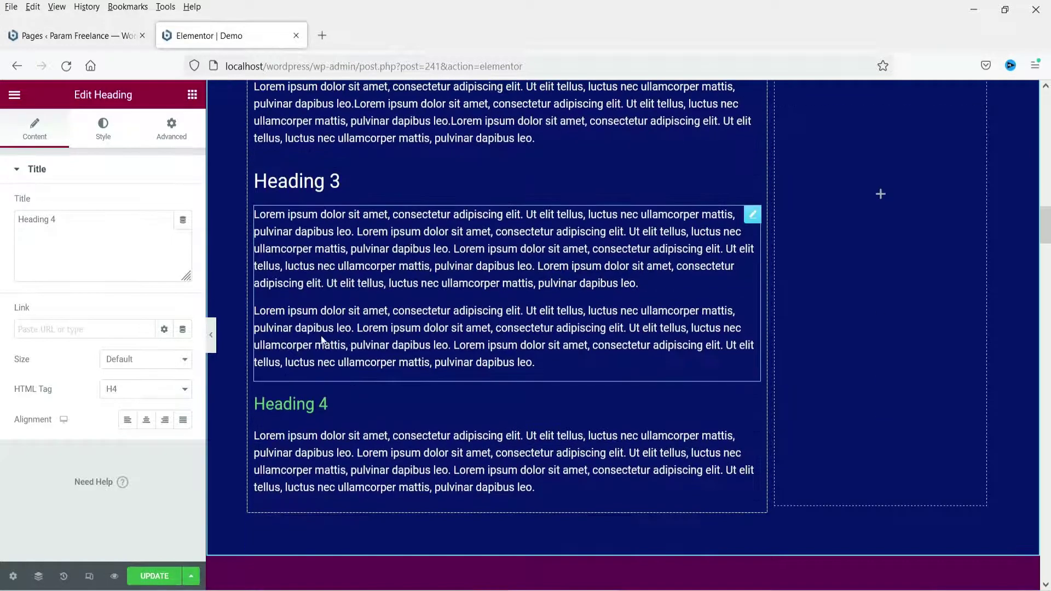
{"action": "scroll", "coordinate": [773, 300], "scroll_direction": "up", "scroll_amount": 15}
{"action": "scroll", "coordinate": [770, 304], "scroll_direction": "up", "scroll_amount": 1}
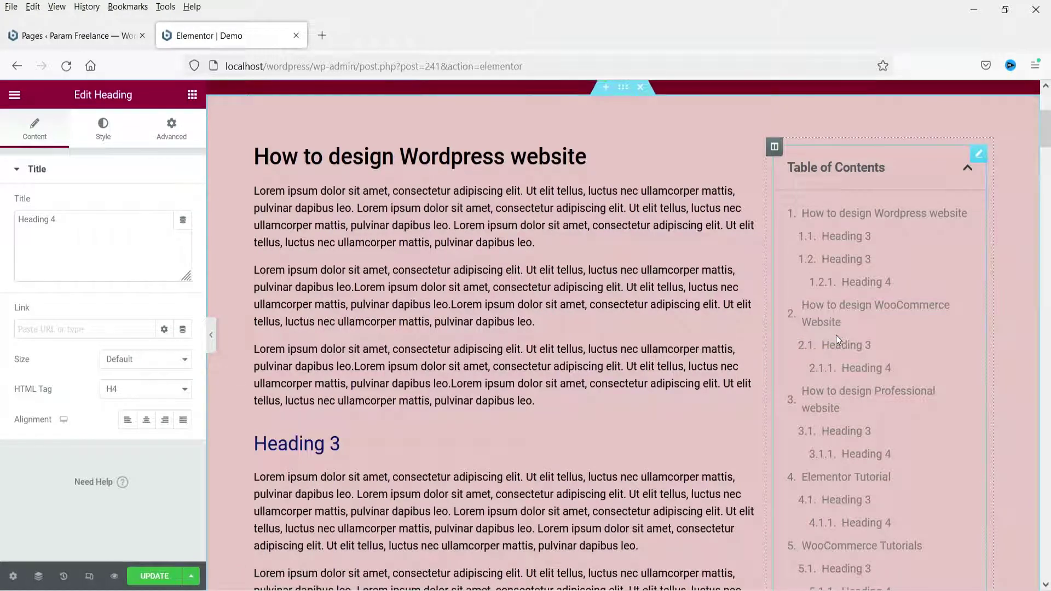
Step: Remove H6, H5 and H4 from the table of contents' anchor tags, leaving only H2 and H3 included
{"action": "left_click", "coordinate": [977, 155]}
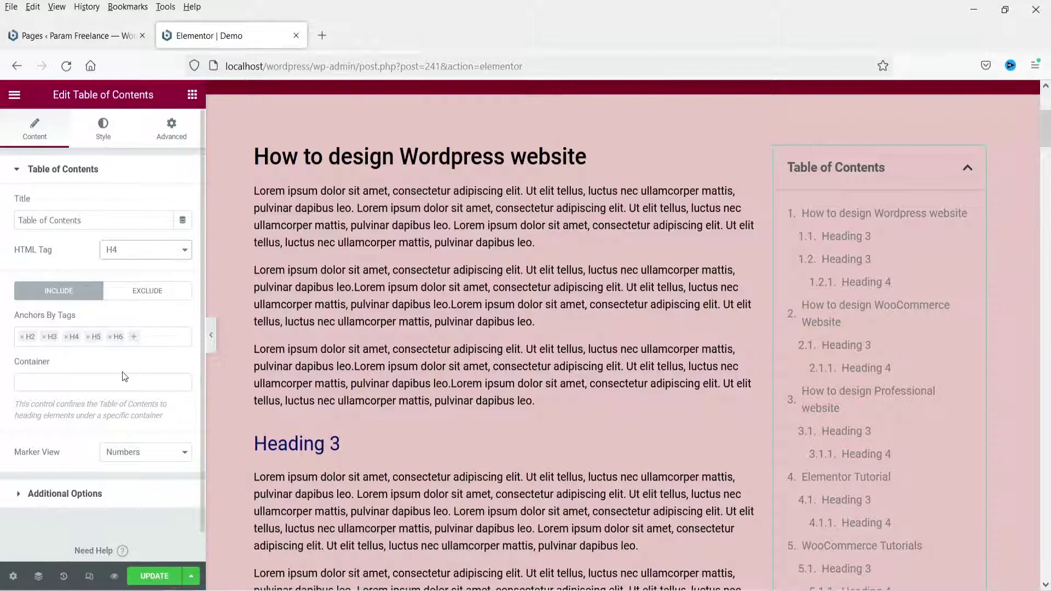
{"action": "left_click", "coordinate": [110, 337]}
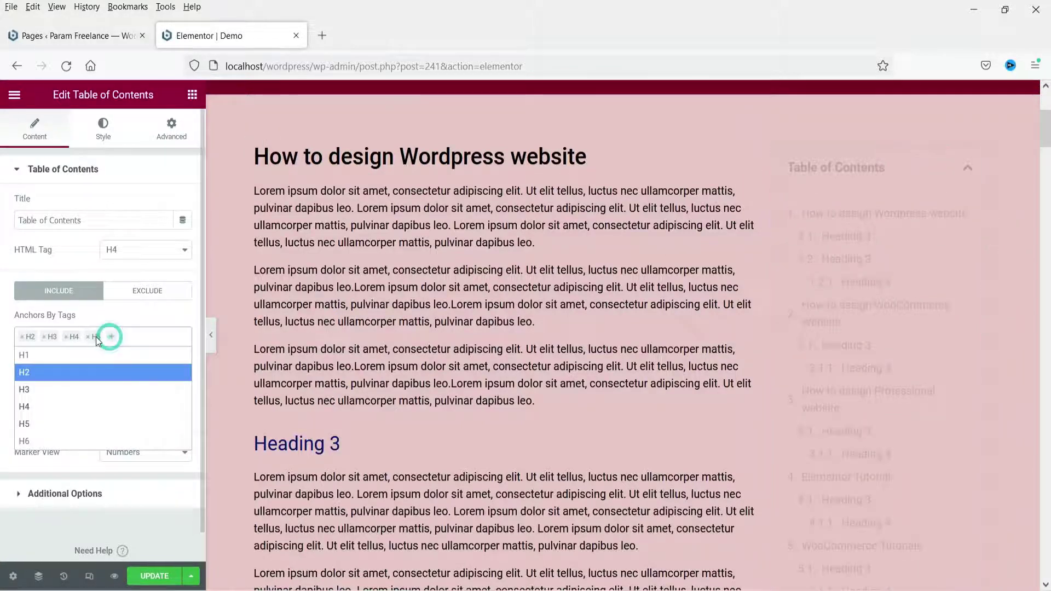
{"action": "left_click", "coordinate": [89, 337]}
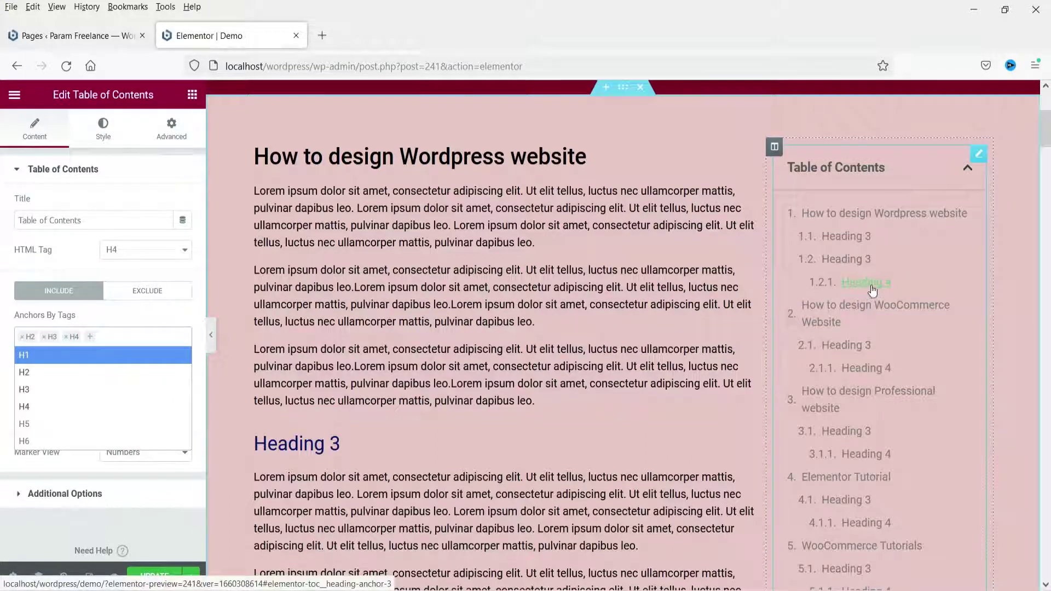
{"action": "left_click", "coordinate": [67, 338]}
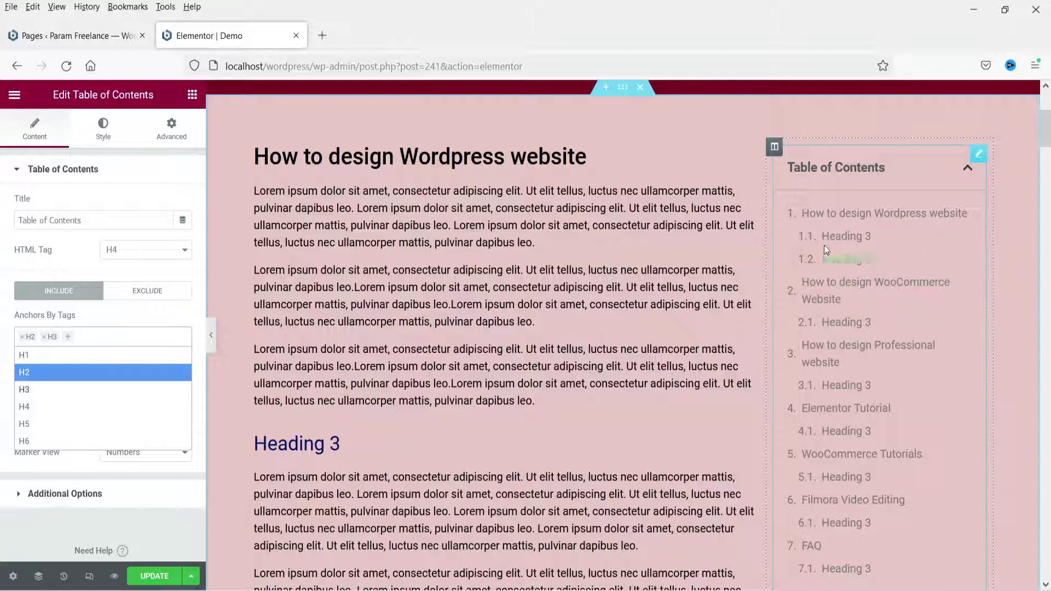
{"action": "left_click", "coordinate": [946, 263]}
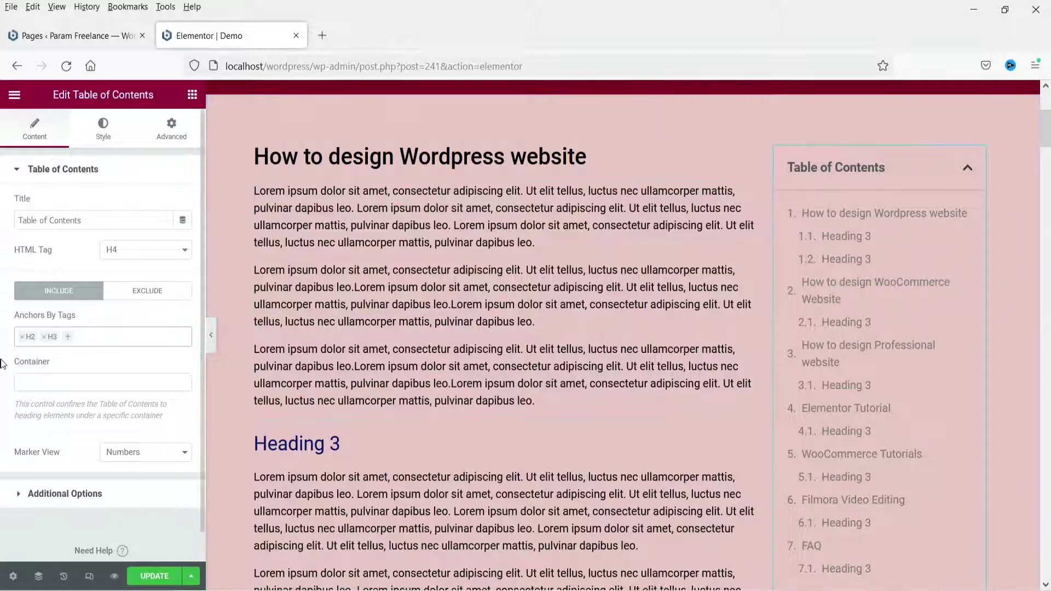
Step: Set the table of contents' marker view to Bullets
{"action": "scroll", "coordinate": [55, 402], "scroll_direction": "down", "scroll_amount": 1}
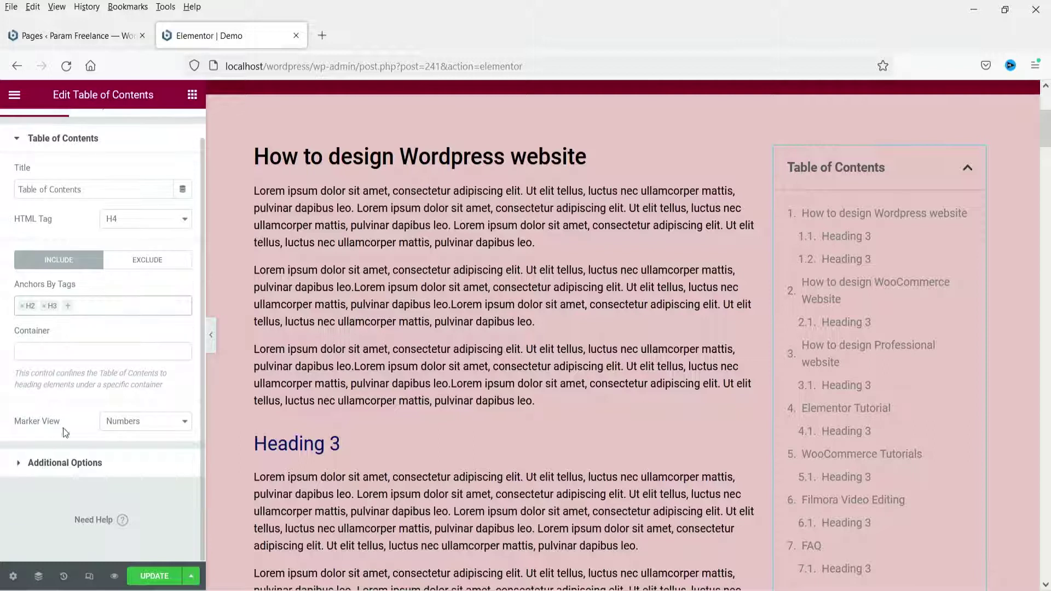
{"action": "left_click", "coordinate": [146, 423]}
{"action": "left_click", "coordinate": [139, 456]}
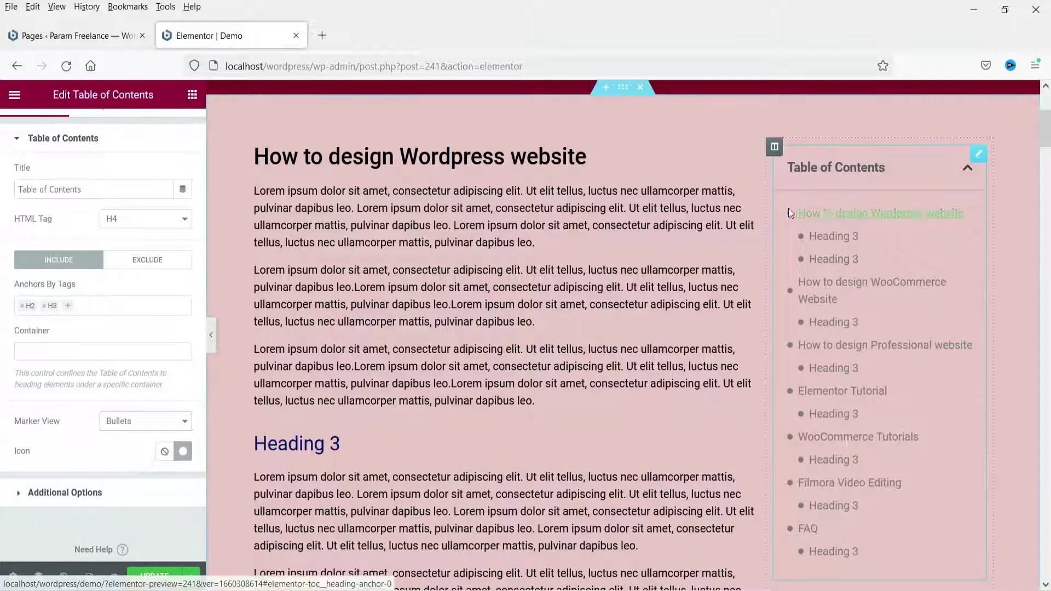
Step: Replace the bullet icon with the right-pointing circled arrow from the Font Awesome - Regular library, filtering icons by "arr"
{"action": "left_click", "coordinate": [182, 451]}
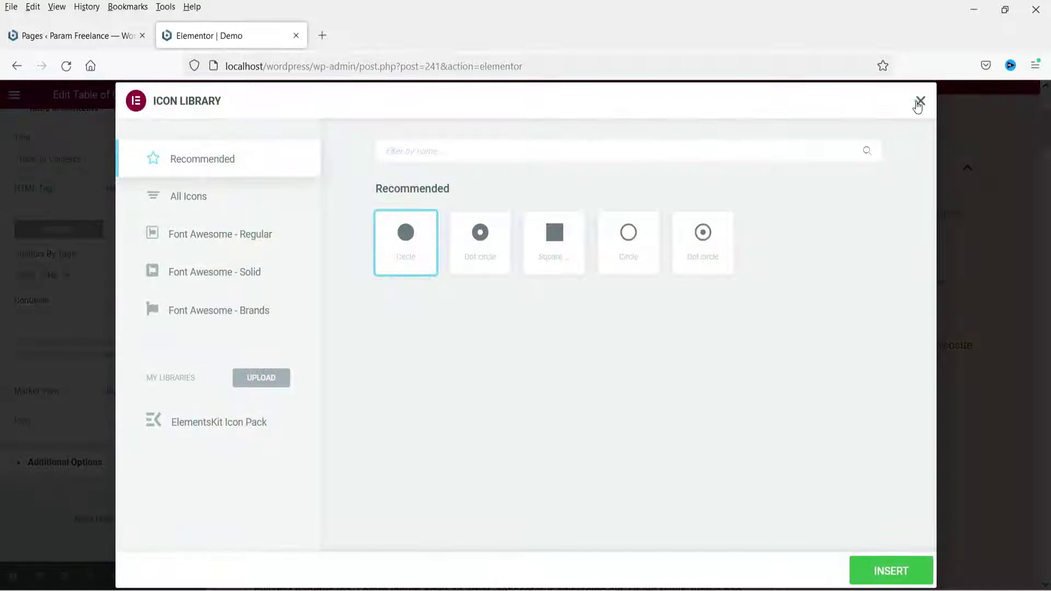
{"action": "left_click", "coordinate": [921, 101]}
{"action": "left_click", "coordinate": [184, 421]}
{"action": "left_click", "coordinate": [425, 150]}
{"action": "type", "text": "arr"}
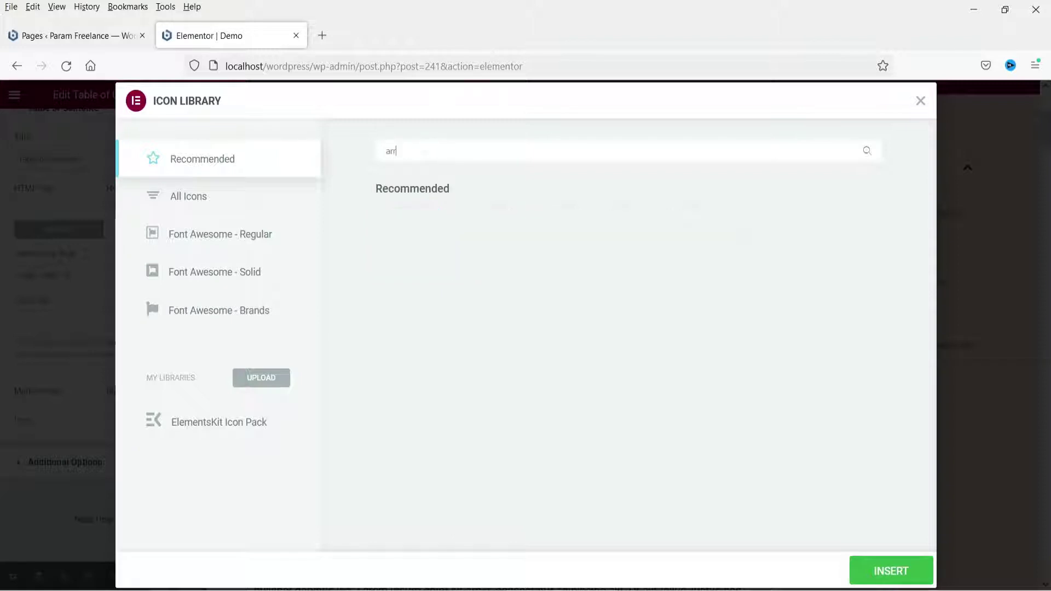
{"action": "left_click", "coordinate": [217, 243]}
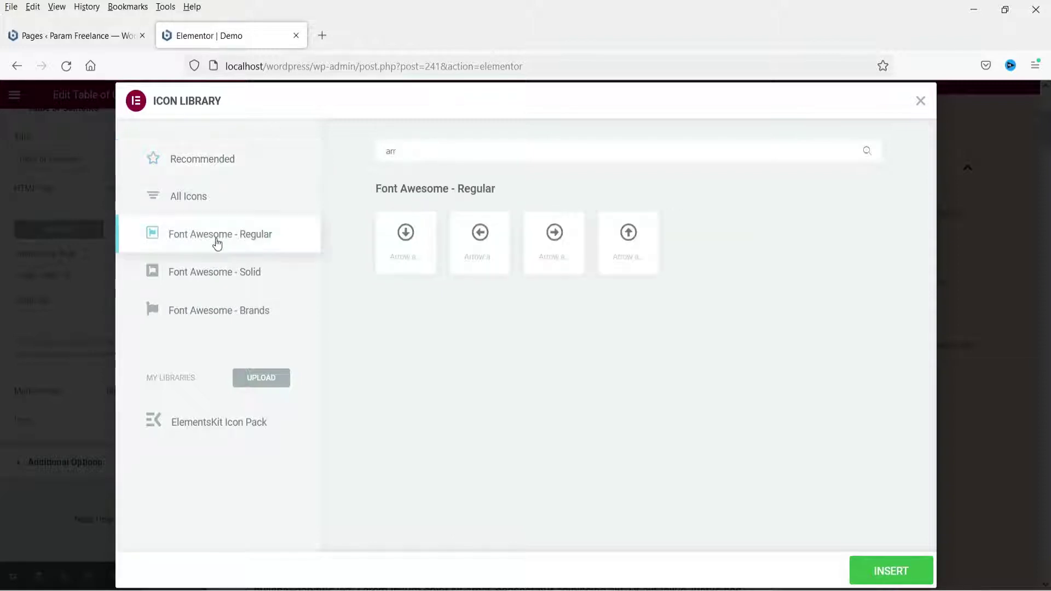
{"action": "left_click", "coordinate": [425, 153]}
{"action": "left_click", "coordinate": [547, 237]}
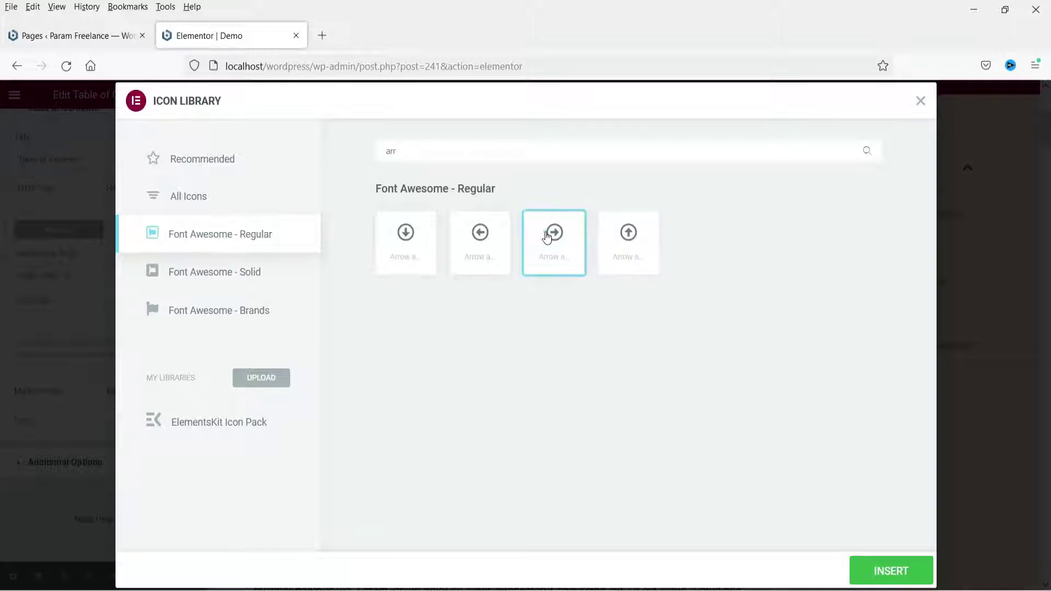
{"action": "left_click", "coordinate": [874, 577]}
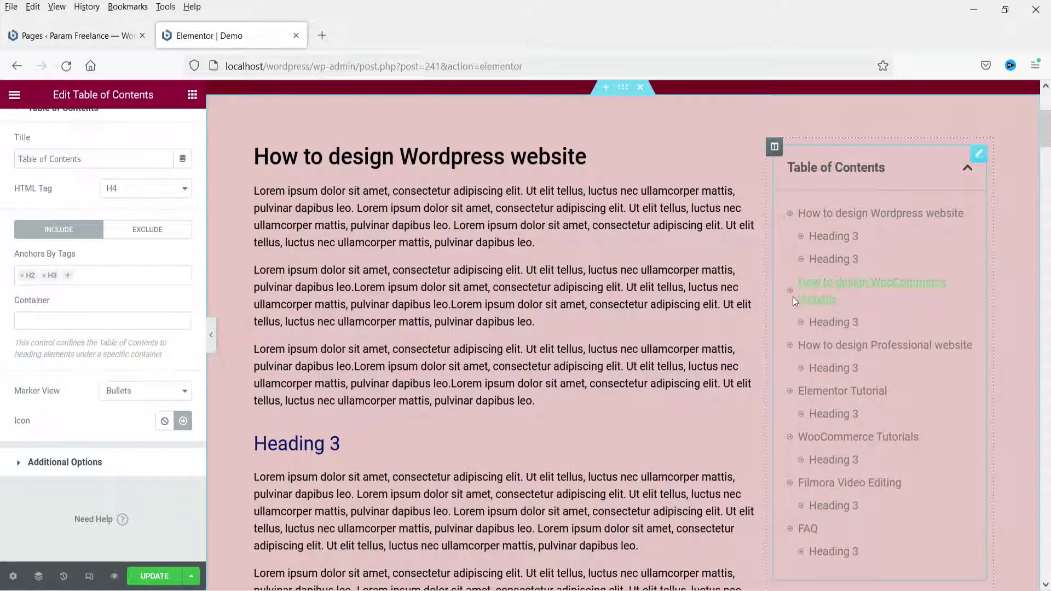
Step: Switch the table of contents' marker view back to Numbers
{"action": "left_click", "coordinate": [147, 391]}
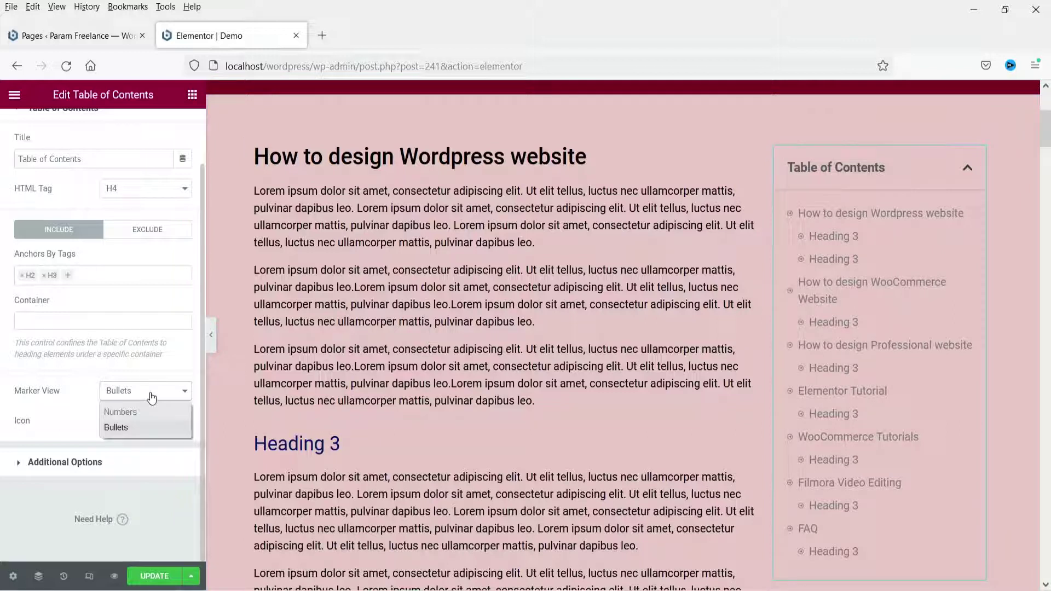
{"action": "left_click", "coordinate": [147, 409]}
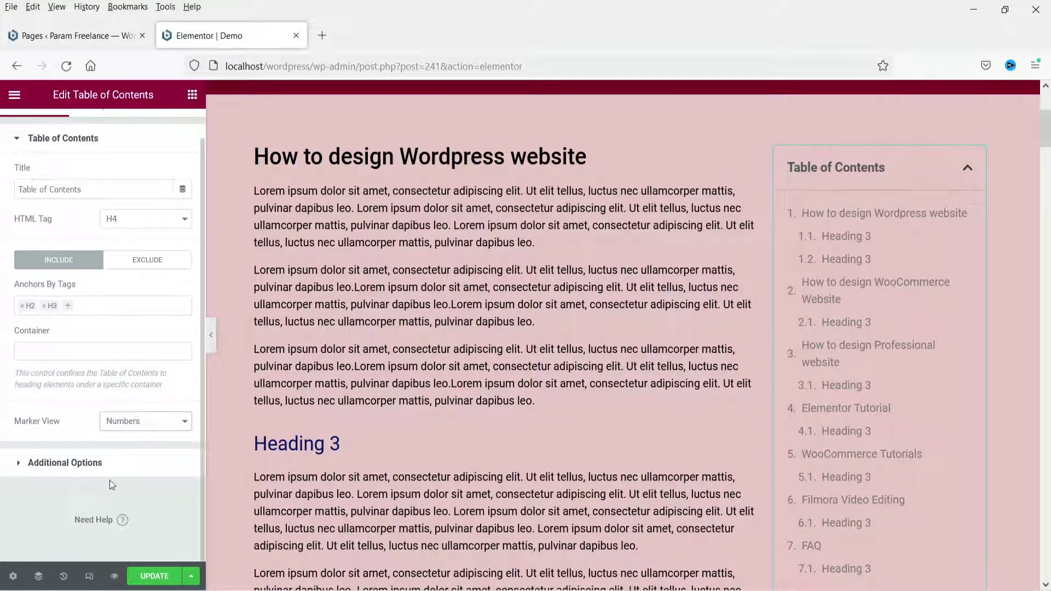
Step: Show the table of contents' additional options and test minimizing and expanding its box in the page preview
{"action": "left_click", "coordinate": [83, 463]}
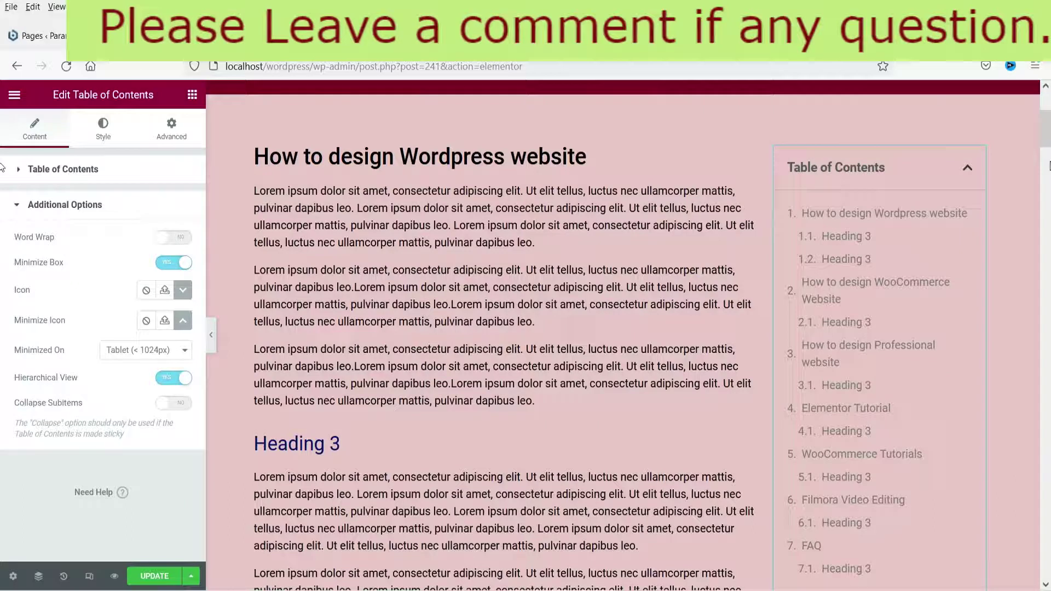
{"action": "left_click", "coordinate": [967, 168]}
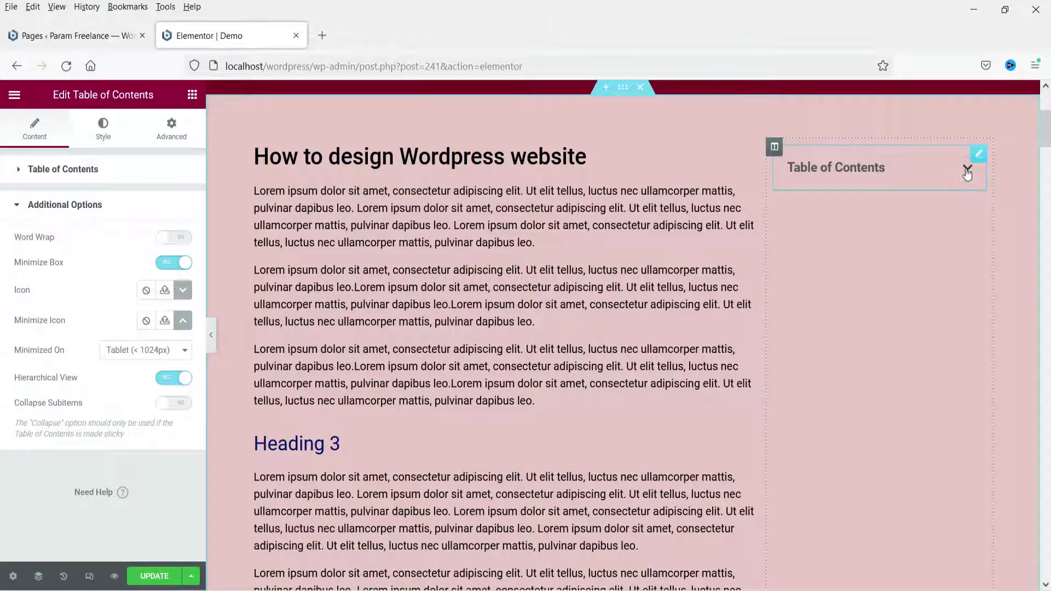
{"action": "left_click", "coordinate": [967, 170]}
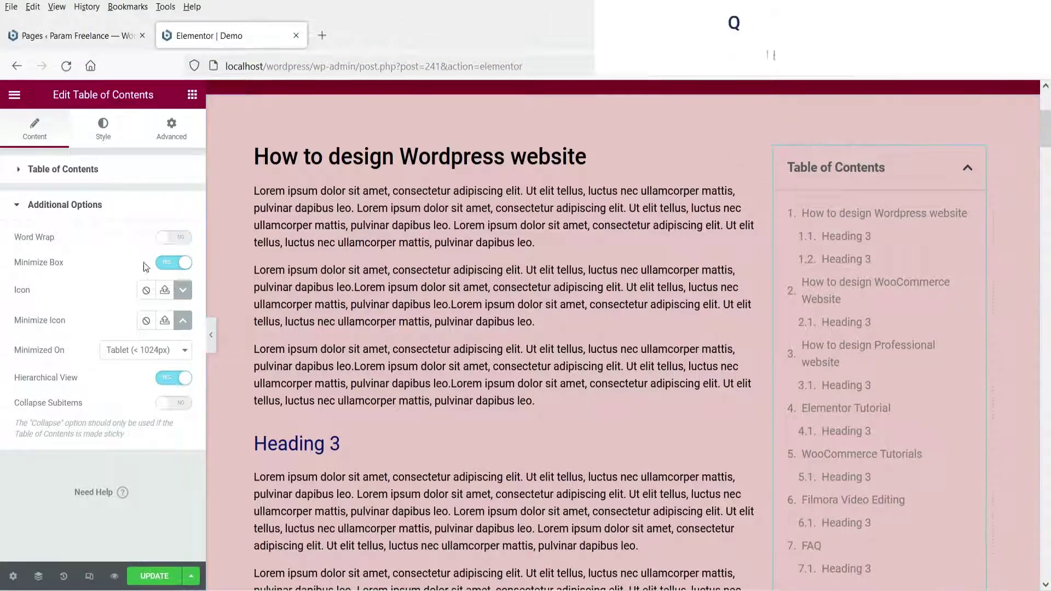
Step: Switch the table of contents' Minimize Box option off and back on
{"action": "left_click", "coordinate": [166, 265]}
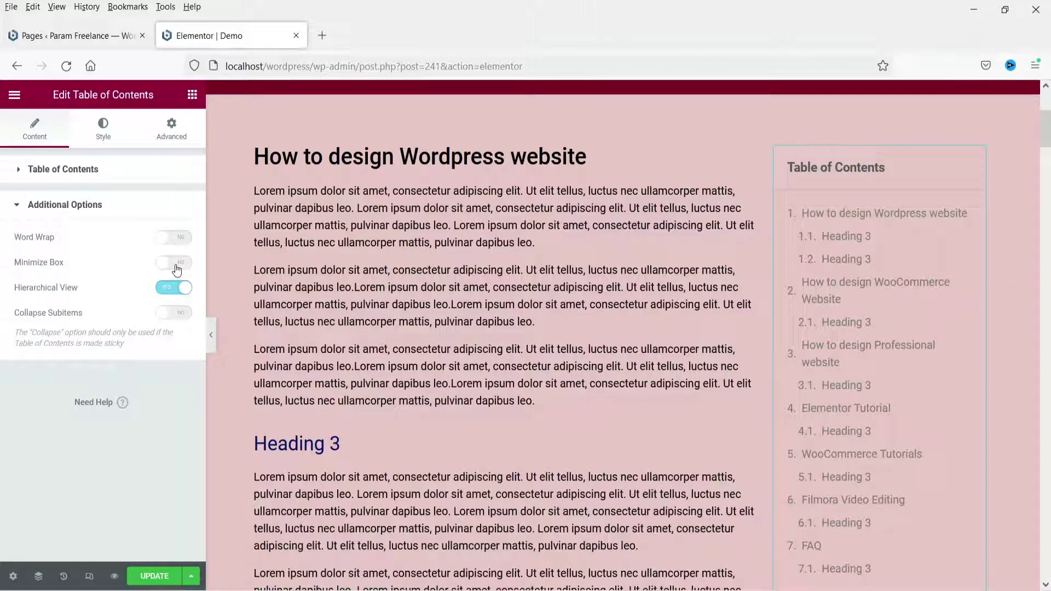
{"action": "left_click", "coordinate": [174, 263]}
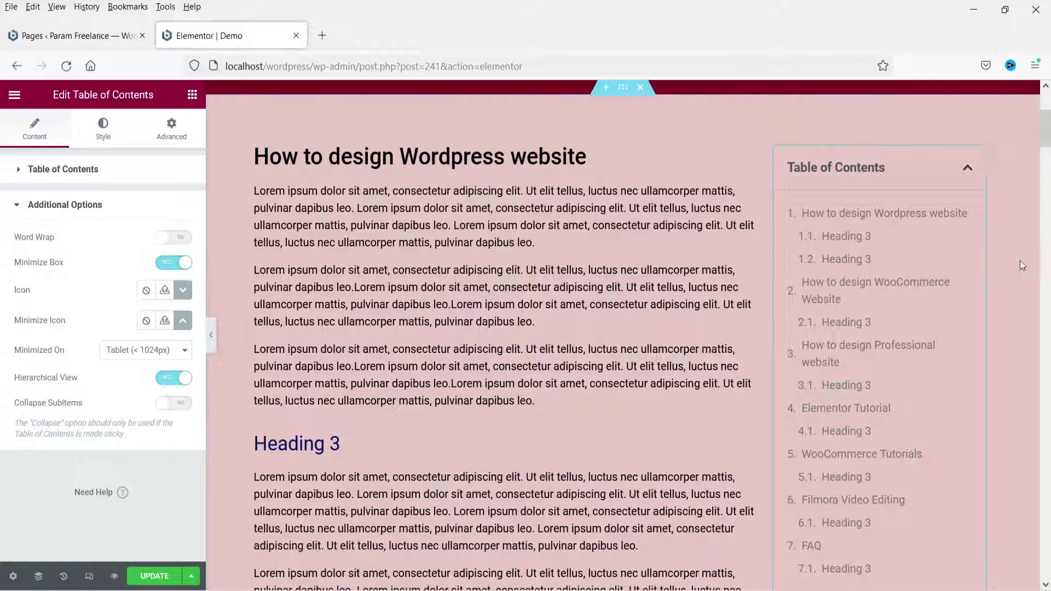
Step: Try the double angle-up icon as the minimize icon, and set it back to the recommended chevron-up icon
{"action": "left_click", "coordinate": [183, 321]}
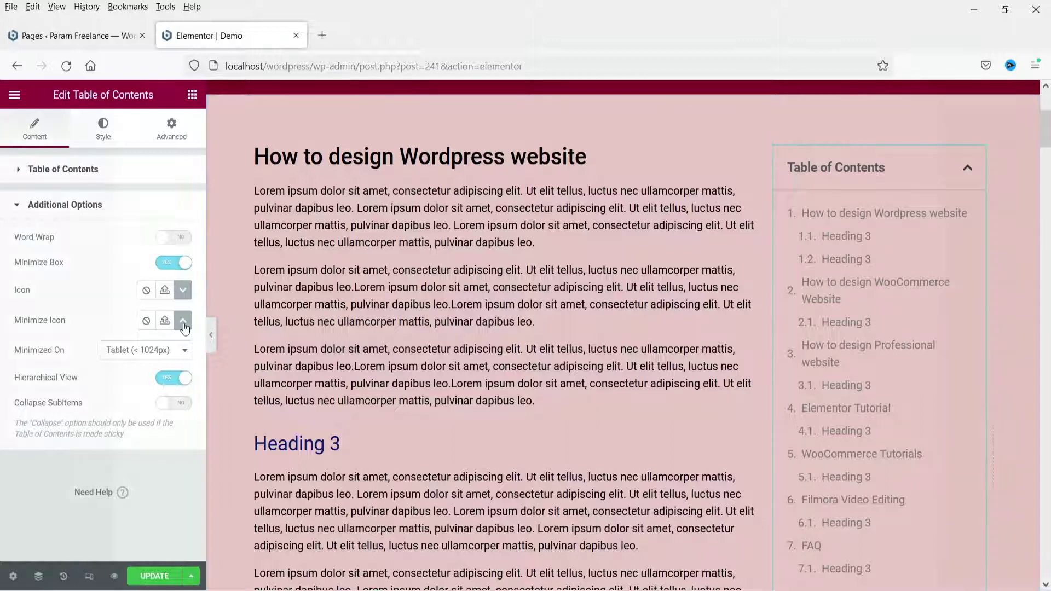
{"action": "left_click", "coordinate": [552, 253]}
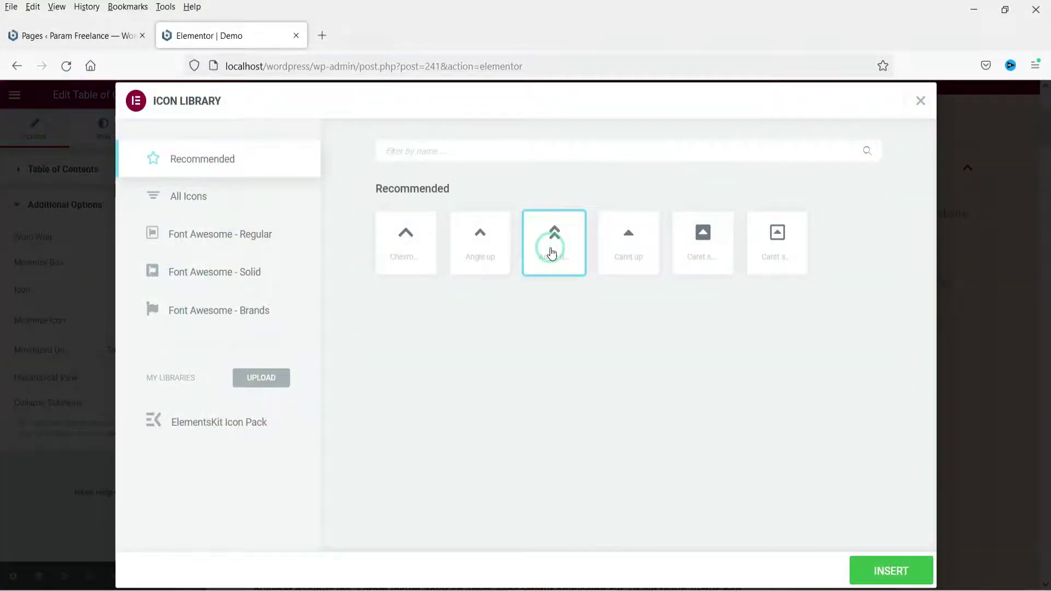
{"action": "left_click", "coordinate": [876, 571]}
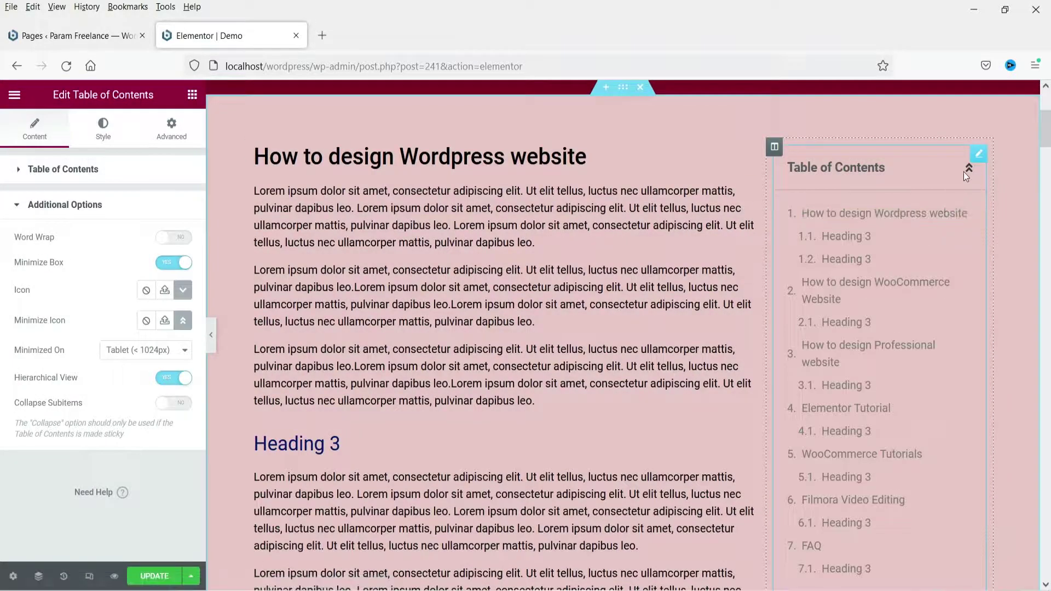
{"action": "left_click", "coordinate": [180, 320]}
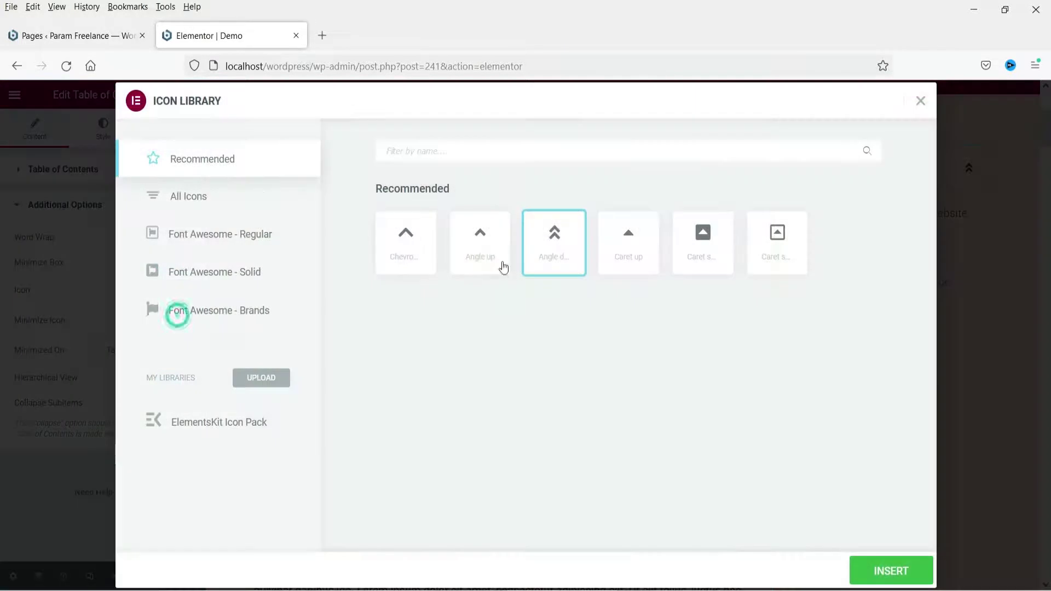
{"action": "left_click", "coordinate": [410, 230]}
{"action": "left_click", "coordinate": [883, 572]}
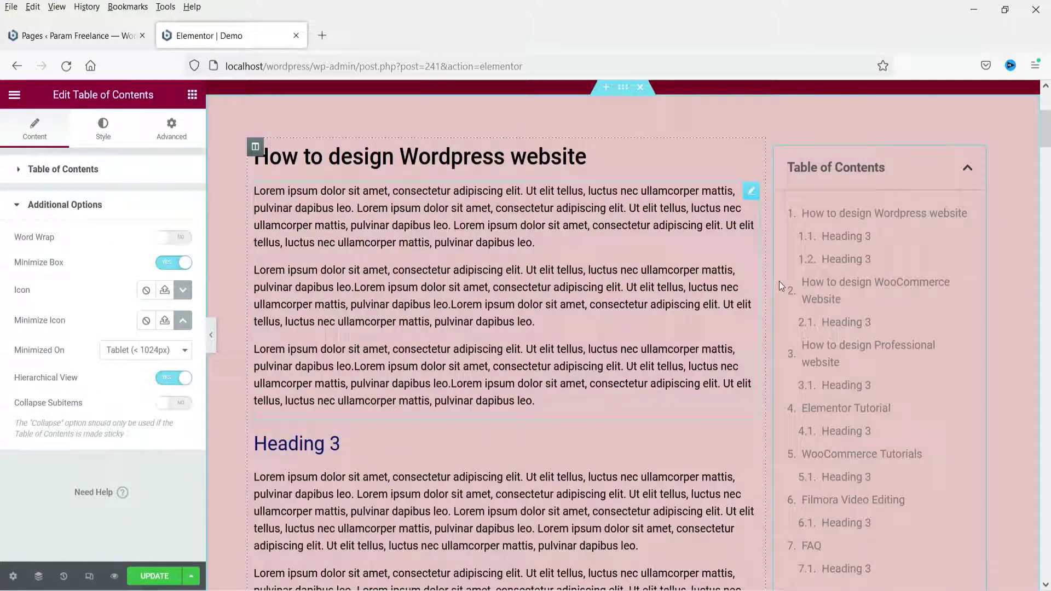
Step: Keep Minimized On at Tablet (< 1024px) and test minimizing and expanding the table of contents box in the page preview
{"action": "left_click", "coordinate": [966, 169]}
{"action": "left_click", "coordinate": [966, 168]}
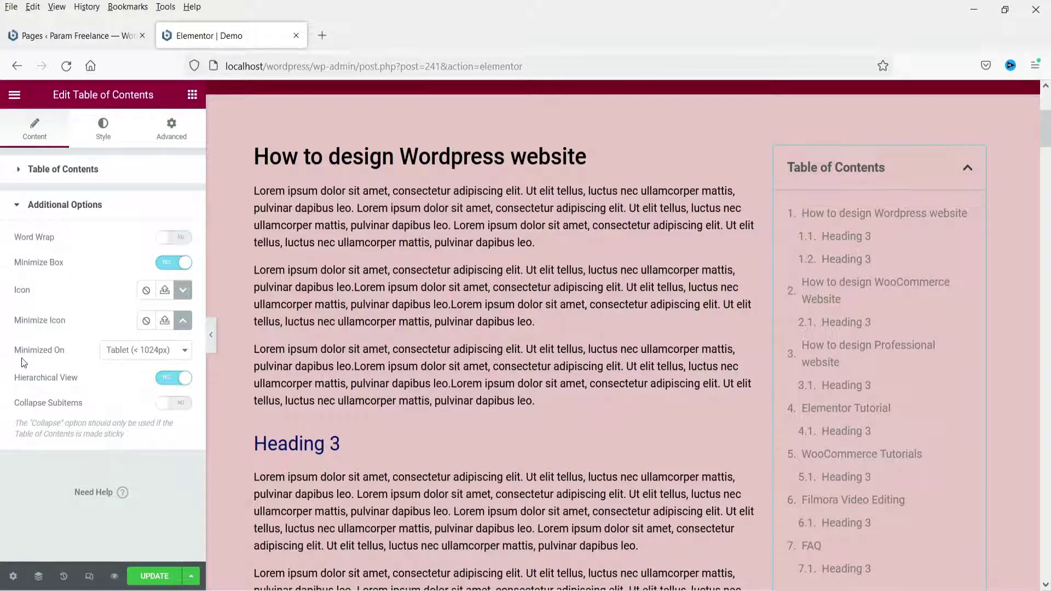
{"action": "left_click", "coordinate": [133, 357]}
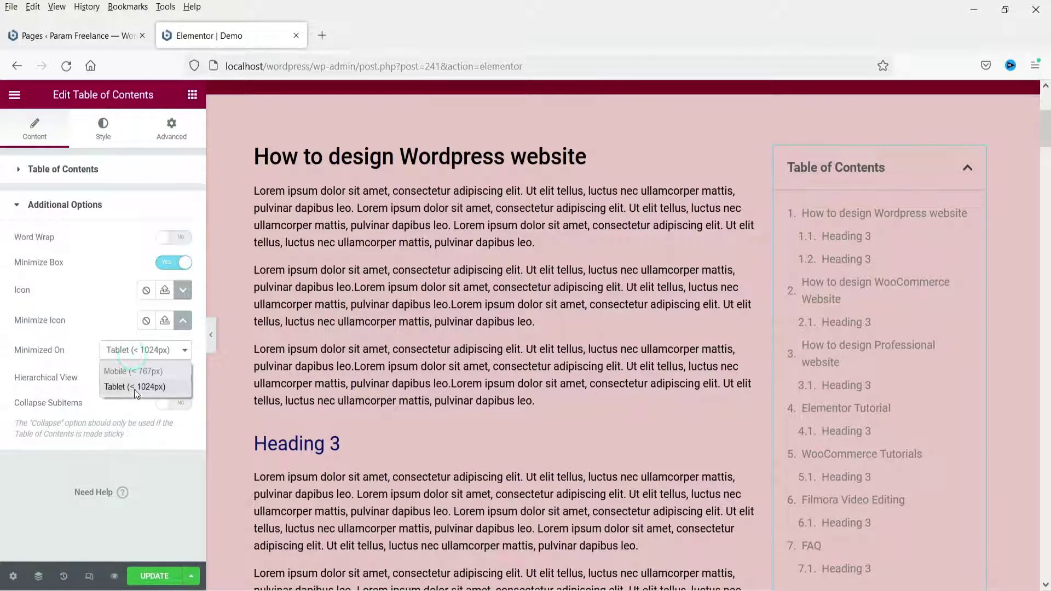
{"action": "left_click", "coordinate": [131, 388]}
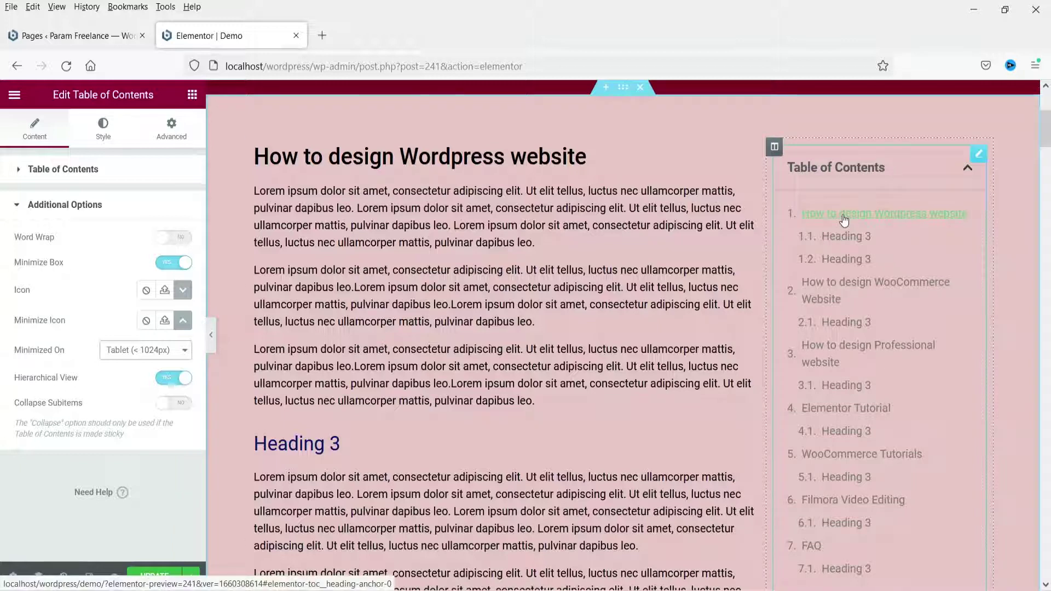
{"action": "left_click", "coordinate": [966, 170]}
{"action": "left_click", "coordinate": [965, 171]}
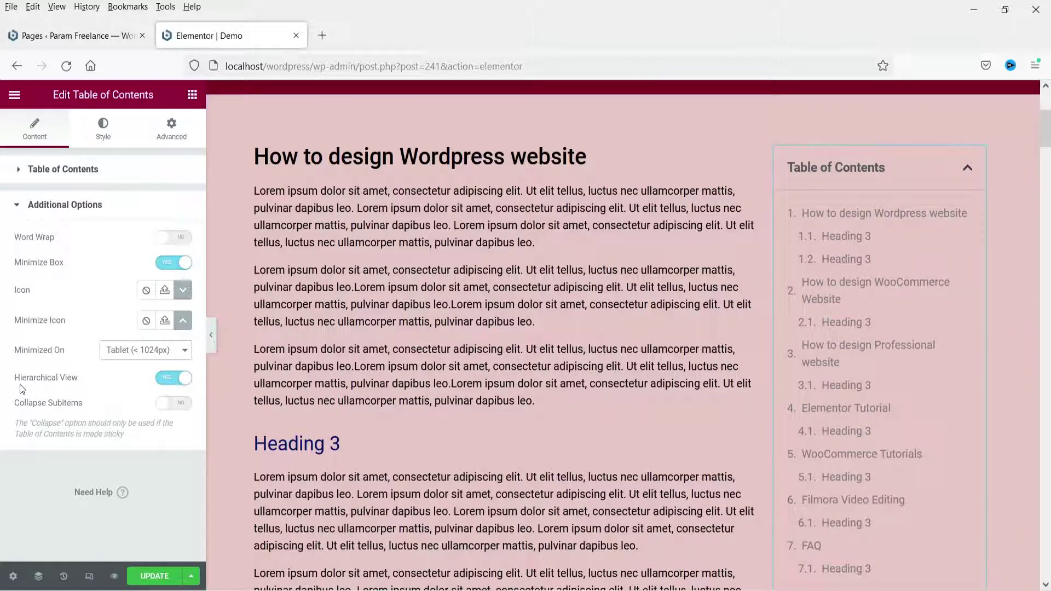
Step: Turn off Hierarchical View, look through the flat list in the preview, and turn the option back on
{"action": "left_click", "coordinate": [167, 387]}
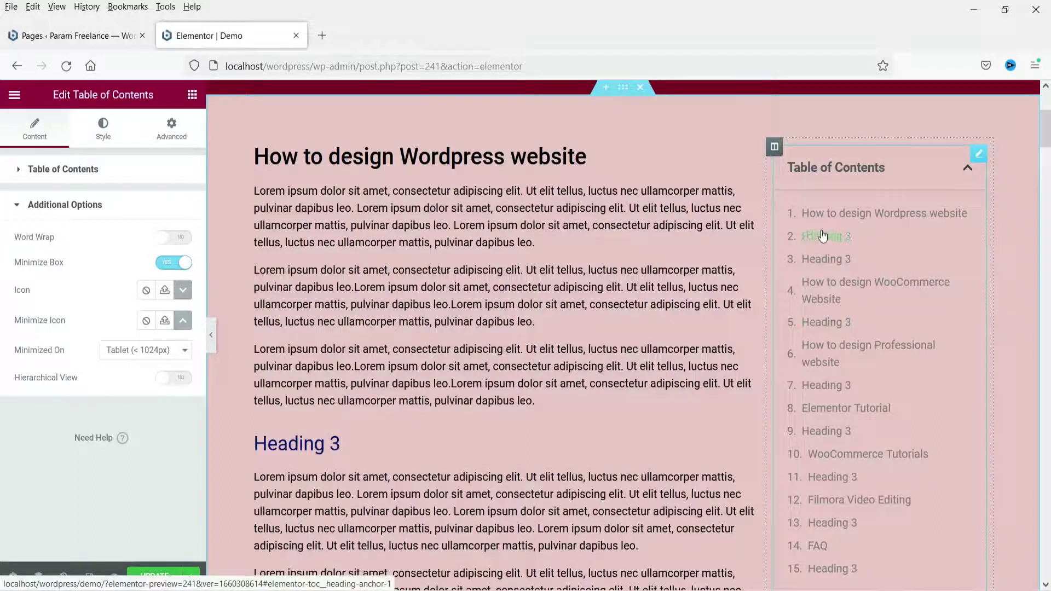
{"action": "scroll", "coordinate": [790, 244], "scroll_direction": "down", "scroll_amount": 5}
{"action": "scroll", "coordinate": [789, 247], "scroll_direction": "up", "scroll_amount": 4}
{"action": "scroll", "coordinate": [787, 250], "scroll_direction": "up", "scroll_amount": 1}
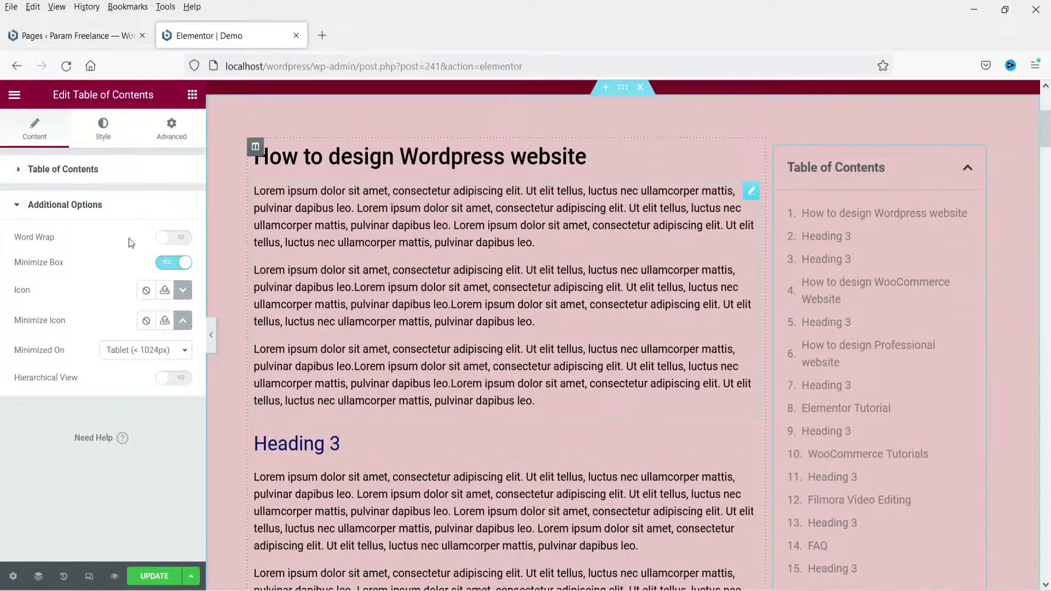
{"action": "left_click", "coordinate": [180, 382]}
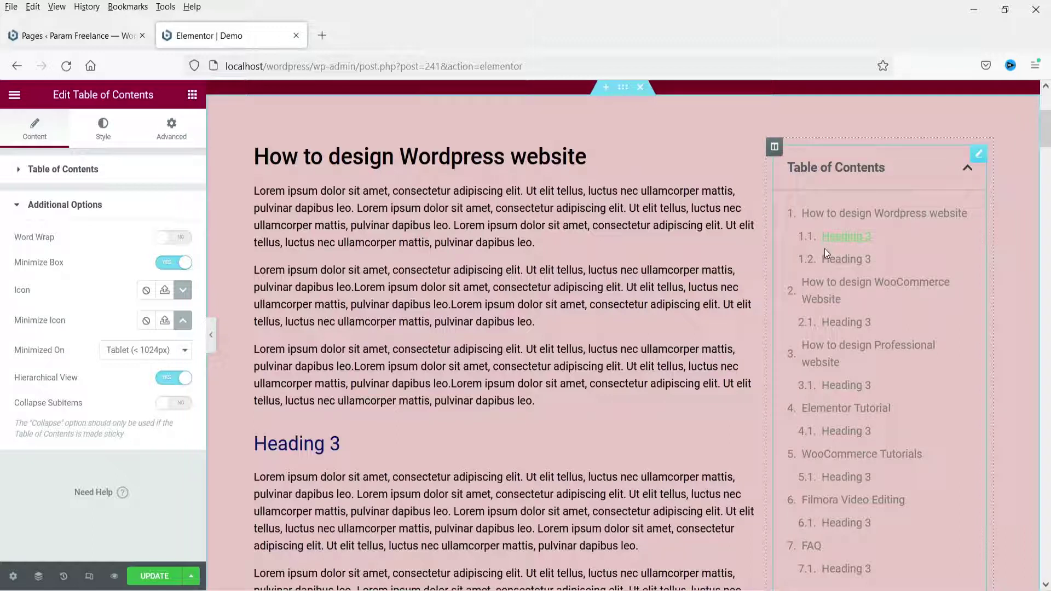
Step: Turn on Collapse Subitems and test expanding and collapsing the entry "How to design Wordpress website" in the preview
{"action": "left_click", "coordinate": [174, 405]}
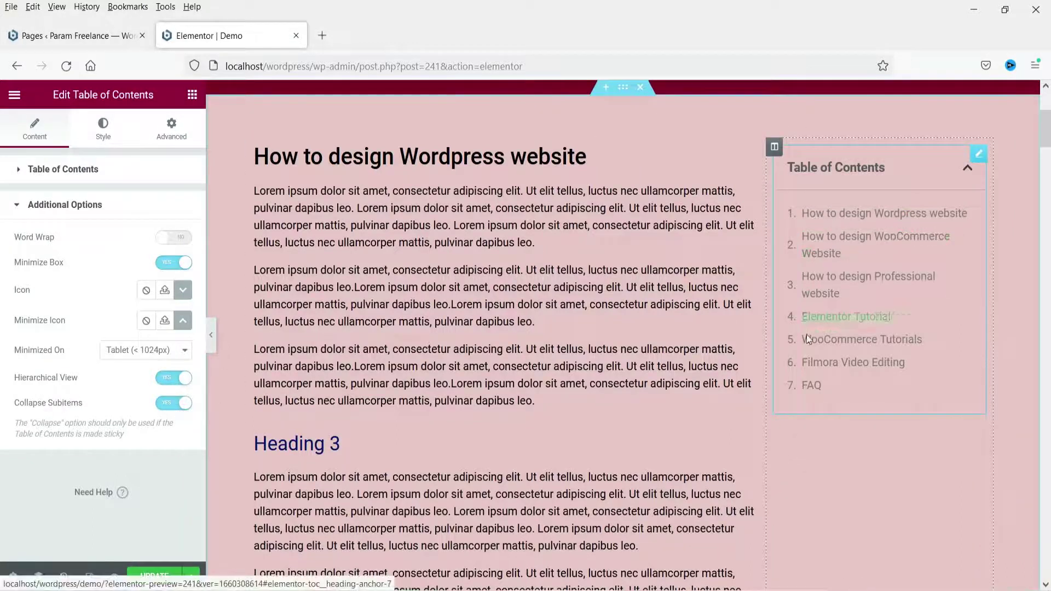
{"action": "left_click", "coordinate": [839, 220]}
{"action": "left_click", "coordinate": [837, 218]}
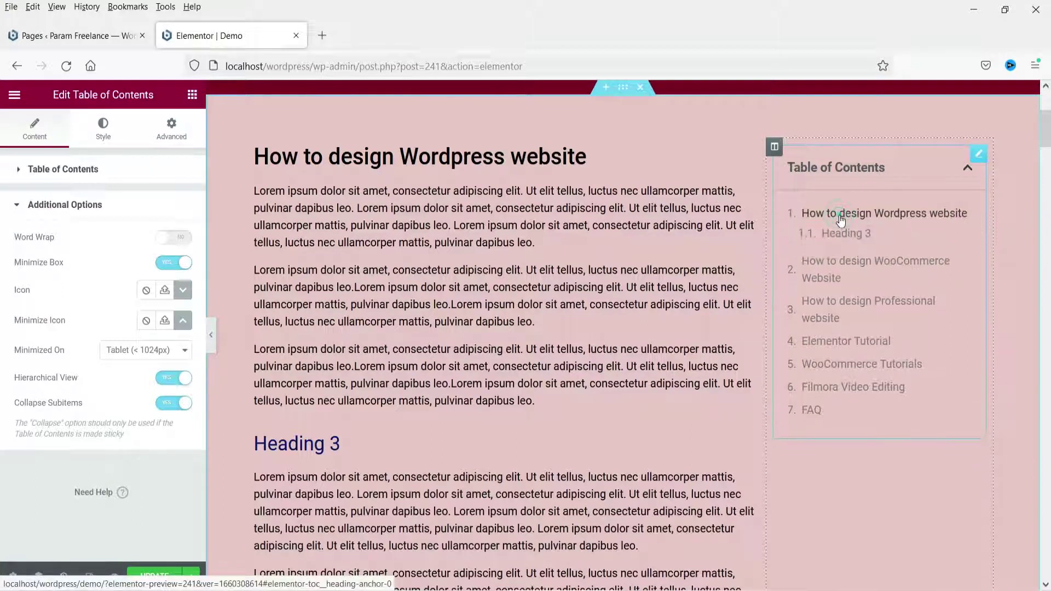
{"action": "left_click", "coordinate": [833, 222]}
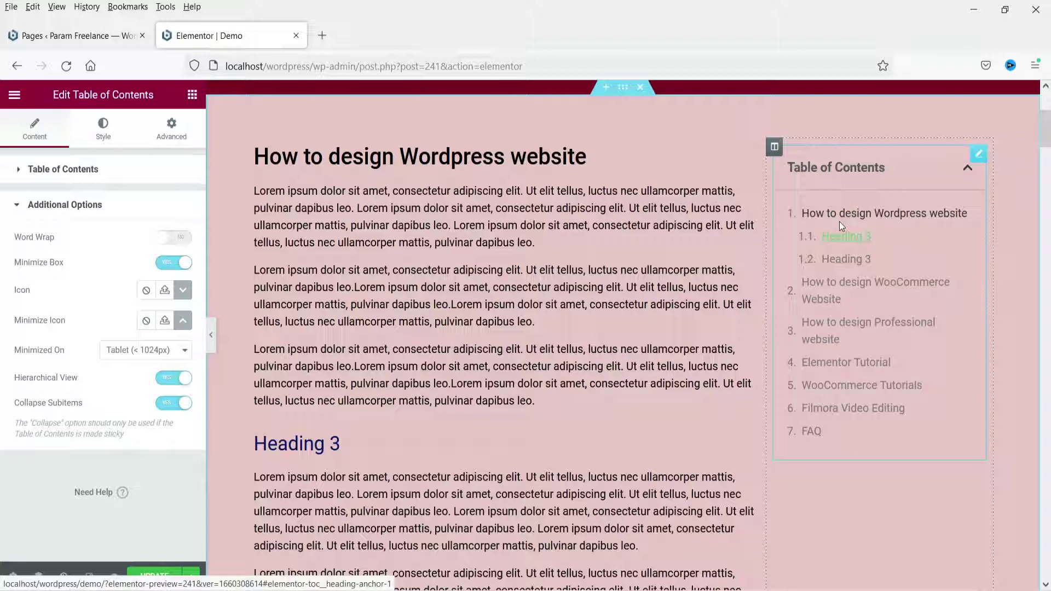
{"action": "left_click", "coordinate": [838, 213]}
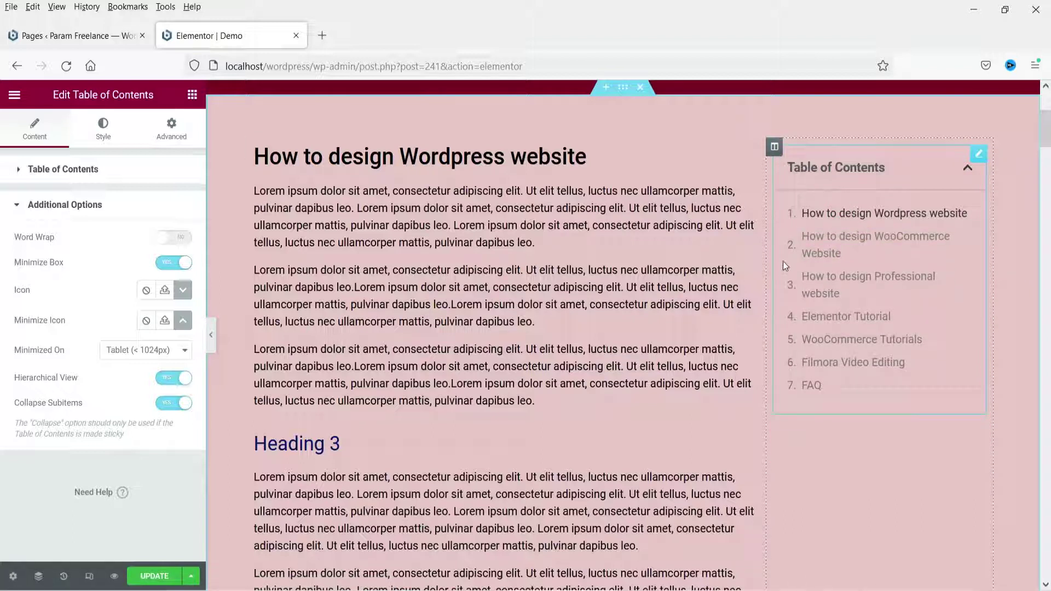
Step: Style the box with the global colors Secondary for background, Accent for border and Primary for loader, and a border width of 1
{"action": "left_click", "coordinate": [103, 134]}
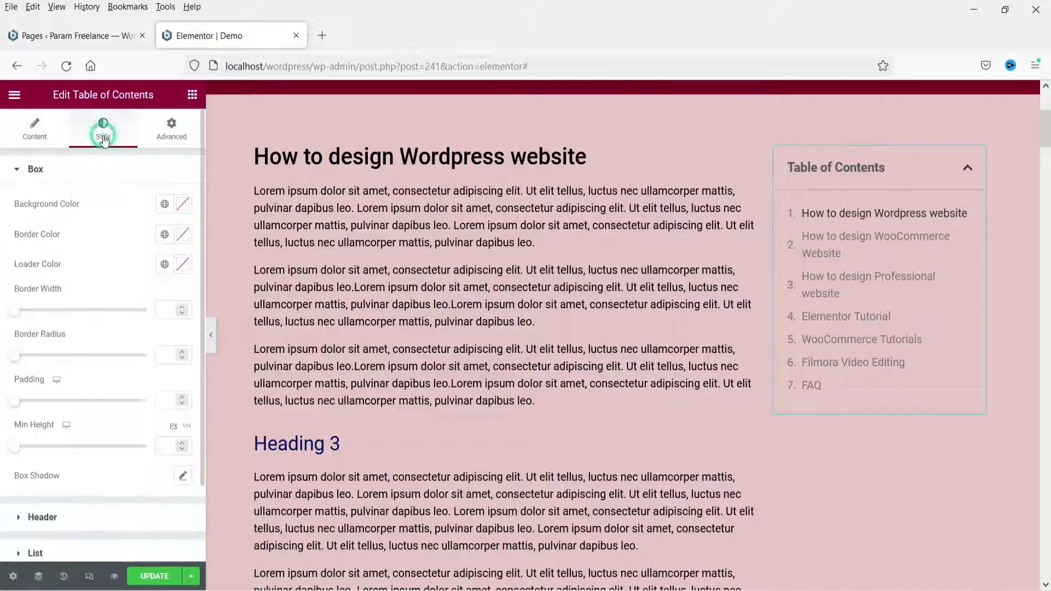
{"action": "left_click", "coordinate": [163, 207]}
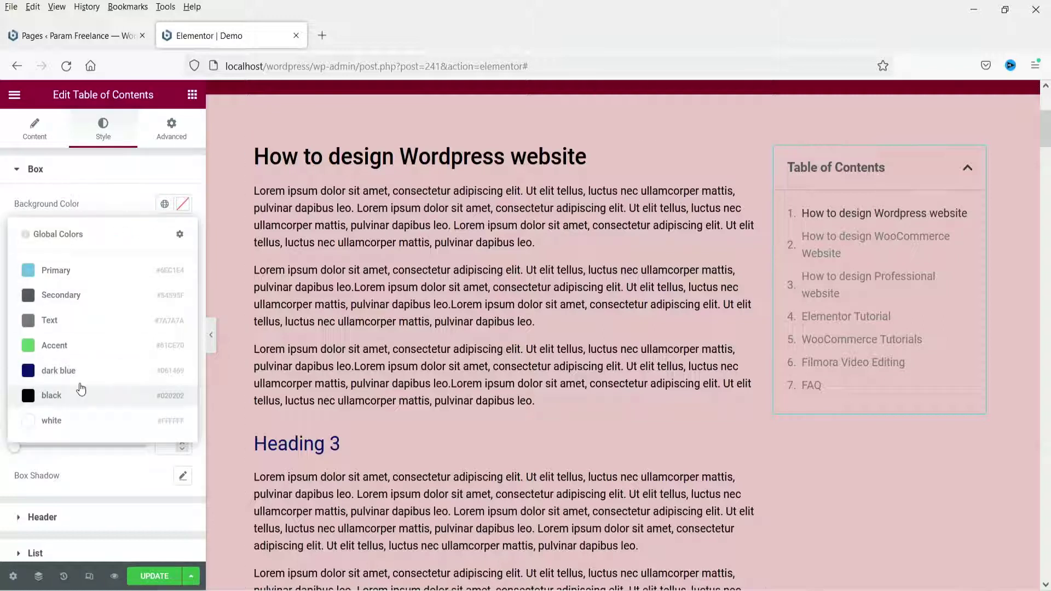
{"action": "left_click", "coordinate": [60, 295]}
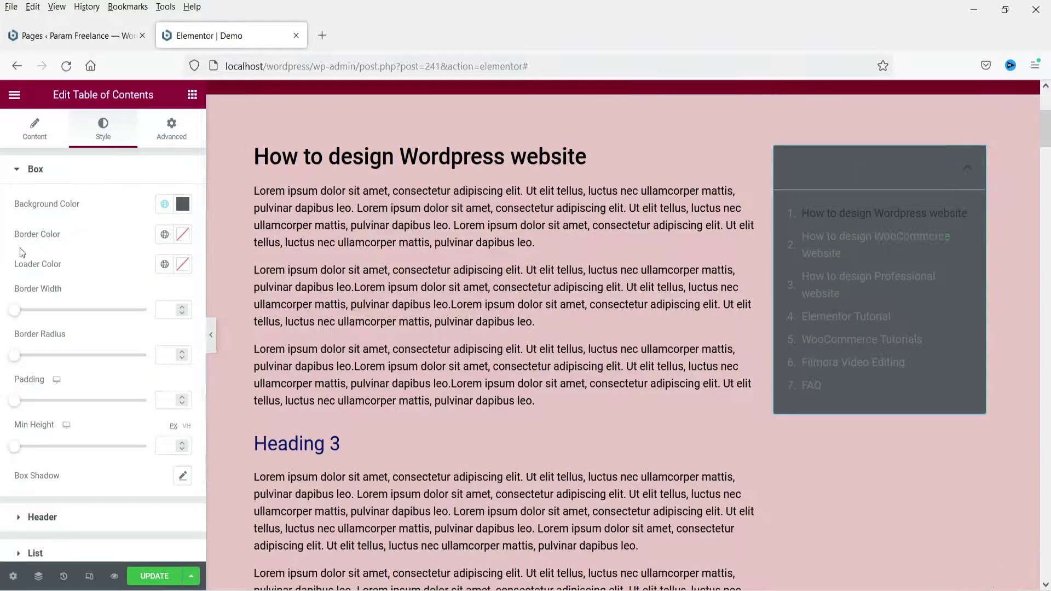
{"action": "left_click", "coordinate": [164, 234]}
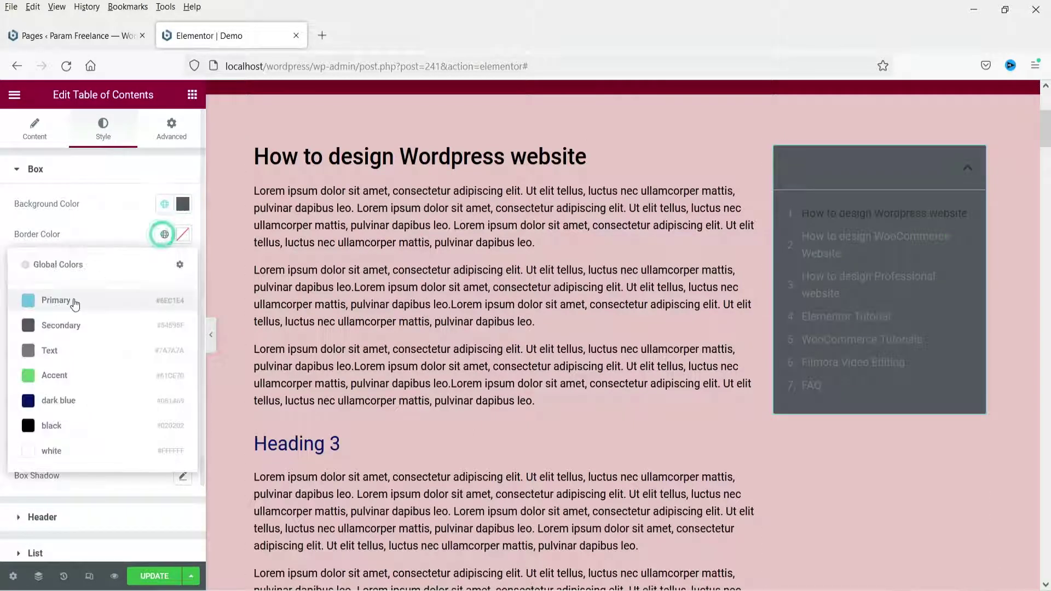
{"action": "left_click", "coordinate": [61, 377]}
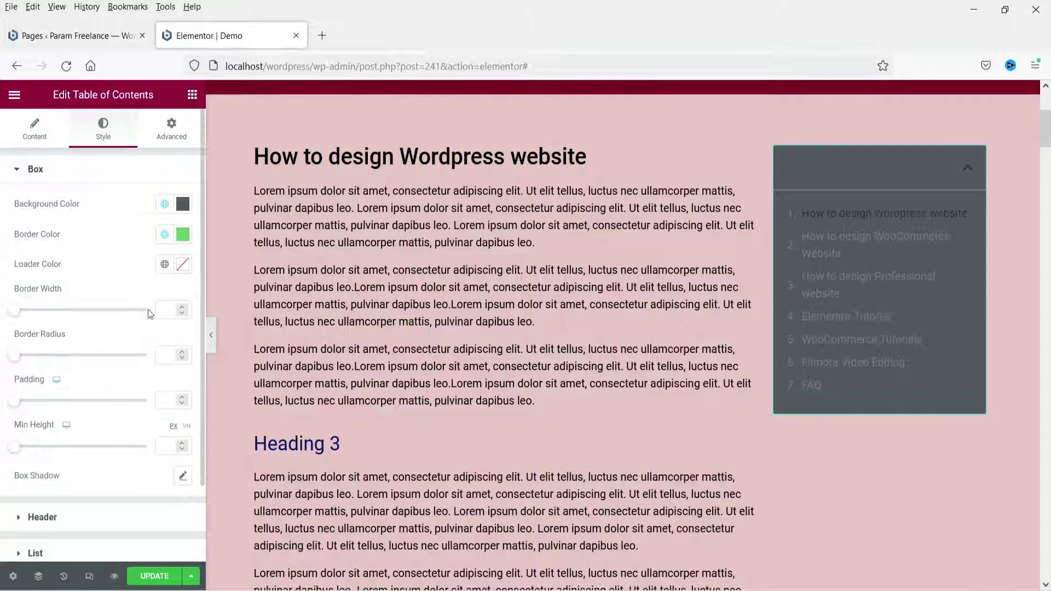
{"action": "left_click", "coordinate": [164, 264]}
{"action": "left_click", "coordinate": [77, 332]}
Step: Give the table of contents' header a dark blue background with white text and a white icon, using the global colors
{"action": "scroll", "coordinate": [78, 316], "scroll_direction": "down", "scroll_amount": 2}
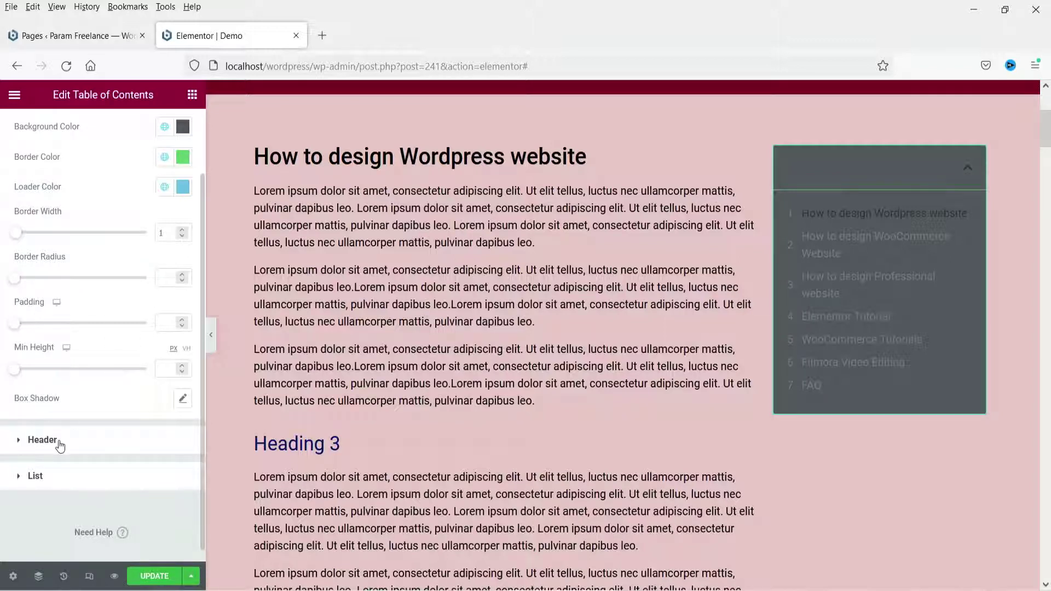
{"action": "left_click", "coordinate": [43, 440]}
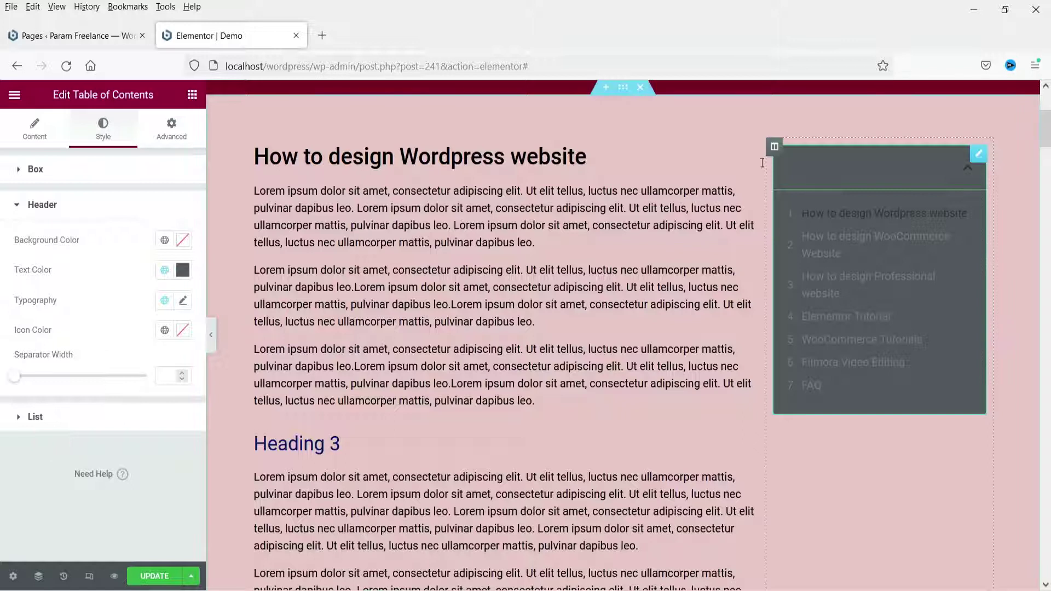
{"action": "left_click", "coordinate": [166, 245]}
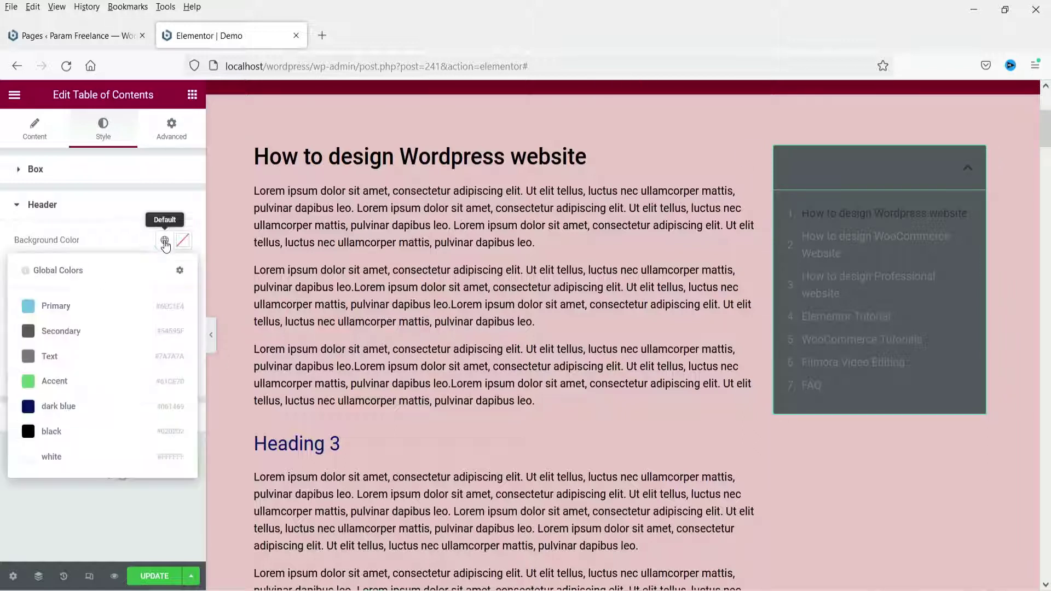
{"action": "left_click", "coordinate": [73, 412]}
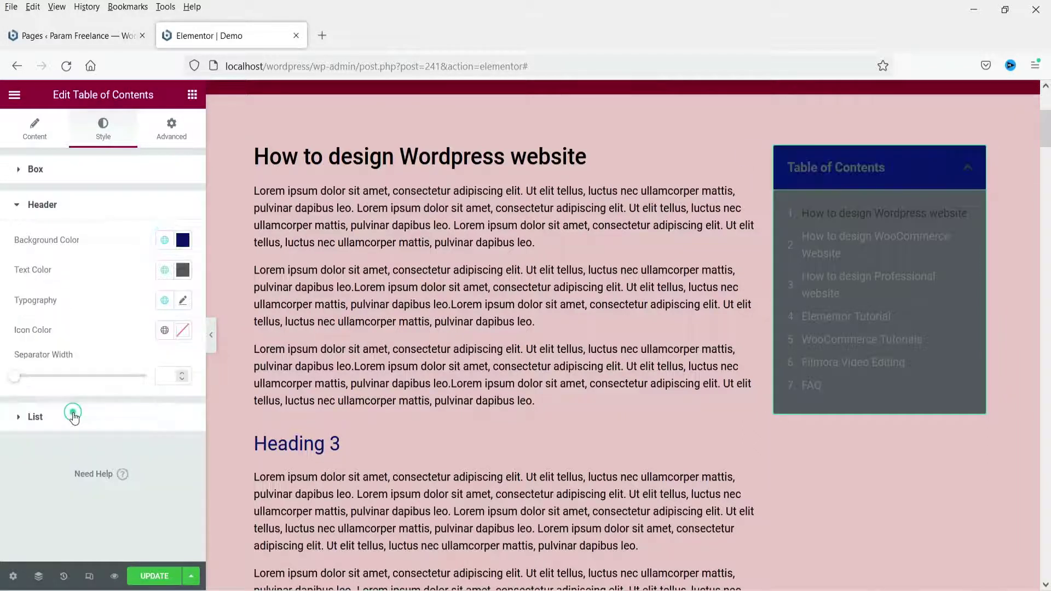
{"action": "left_click", "coordinate": [164, 270]}
{"action": "left_click", "coordinate": [55, 487]}
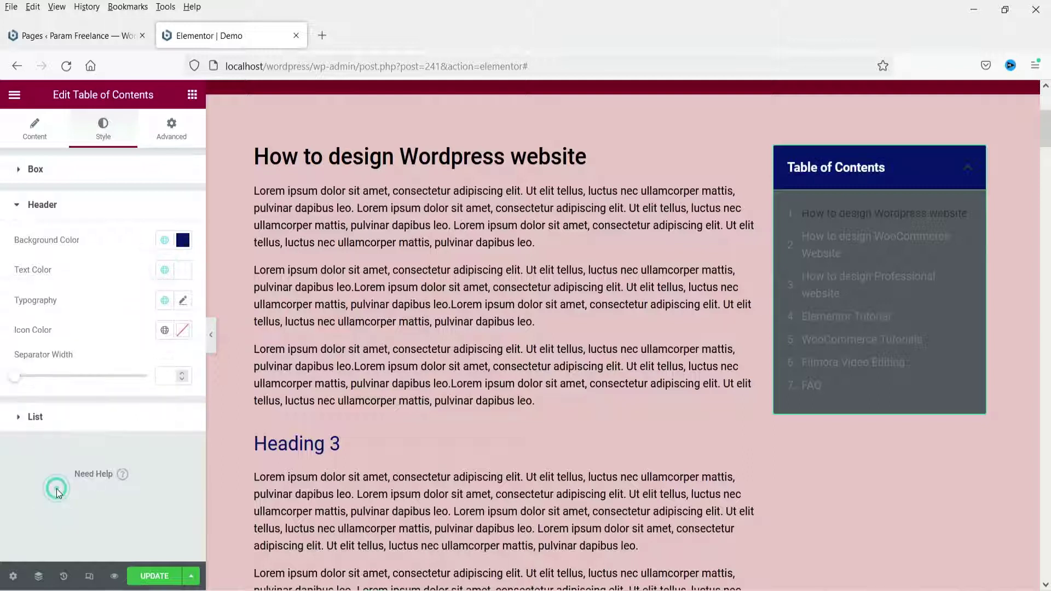
{"action": "left_click", "coordinate": [164, 330]}
{"action": "left_click", "coordinate": [60, 548]}
Step: Set the header's separator width to 3
{"action": "left_click_drag", "start_coordinate": [27, 384], "coordinate": [23, 378]}
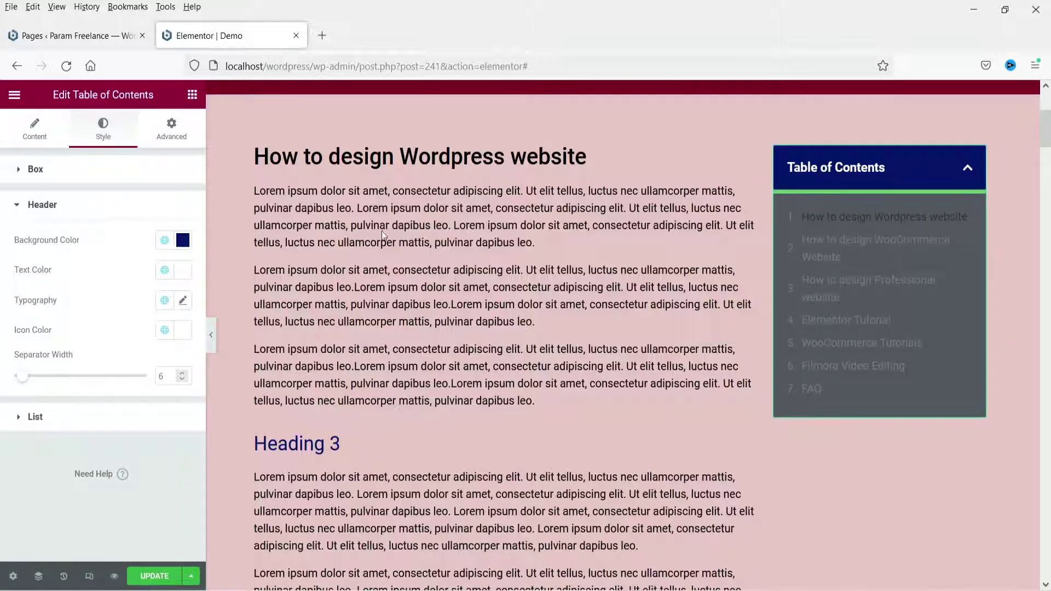
{"action": "left_click", "coordinate": [182, 379]}
{"action": "left_click", "coordinate": [183, 379]}
{"action": "left_click", "coordinate": [182, 378]}
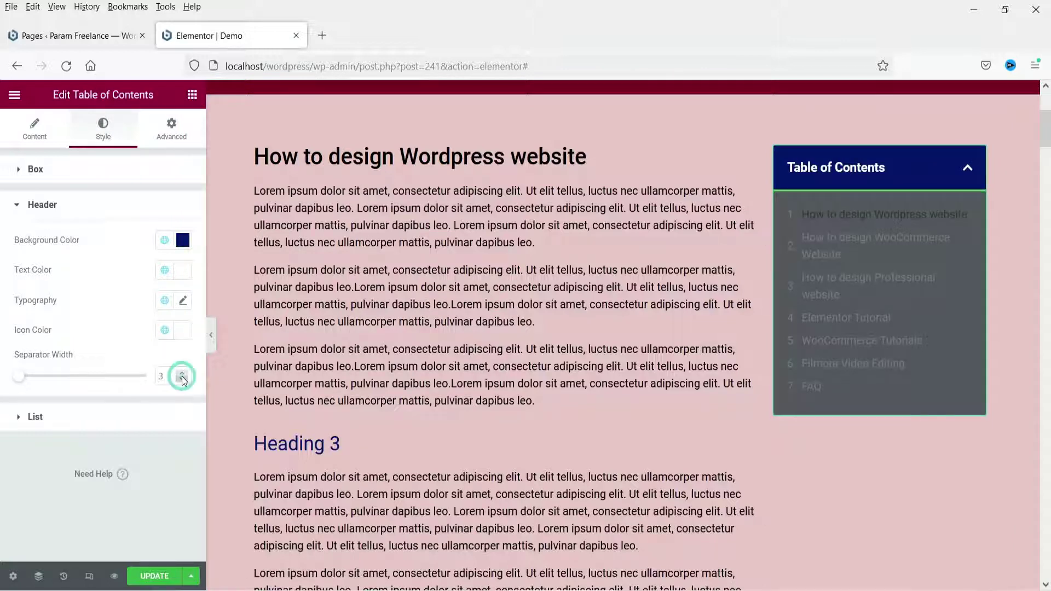
Step: Set the list's indent to 1.3 em in the table of contents' style settings
{"action": "left_click", "coordinate": [47, 426]}
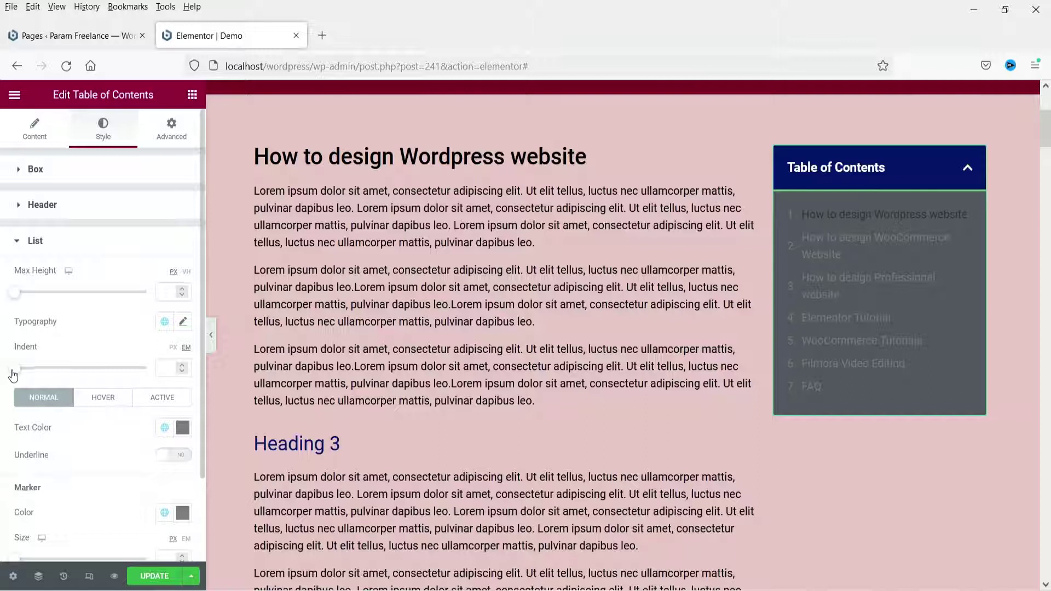
{"action": "left_click_drag", "start_coordinate": [12, 372], "coordinate": [20, 369]}
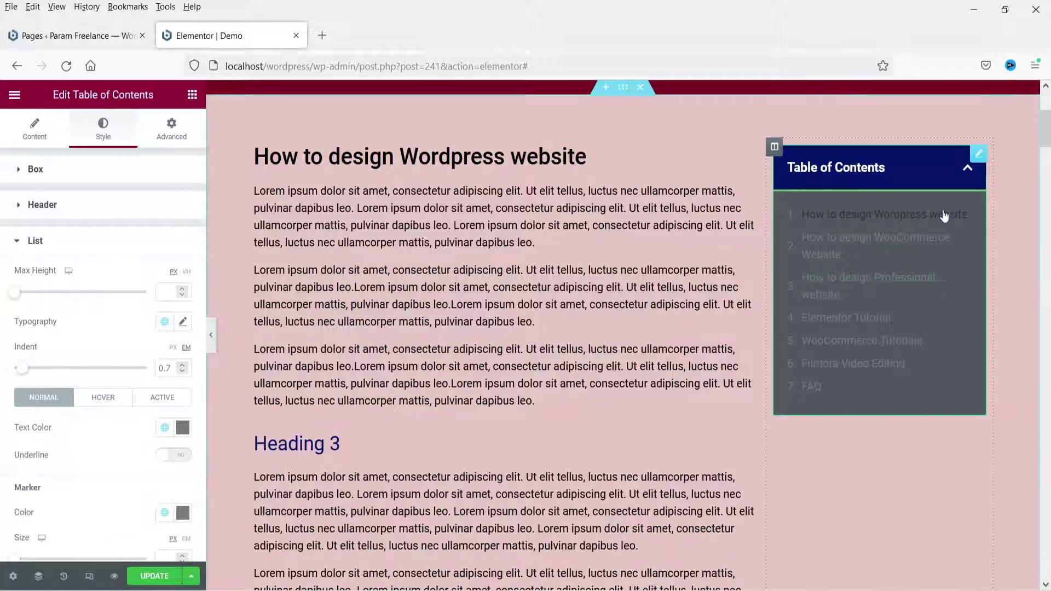
{"action": "mouse_move", "coordinate": [21, 373]}
{"action": "left_mouse_down"}
{"action": "mouse_move", "coordinate": [56, 374]}
{"action": "mouse_move", "coordinate": [24, 381]}
{"action": "left_mouse_up"}
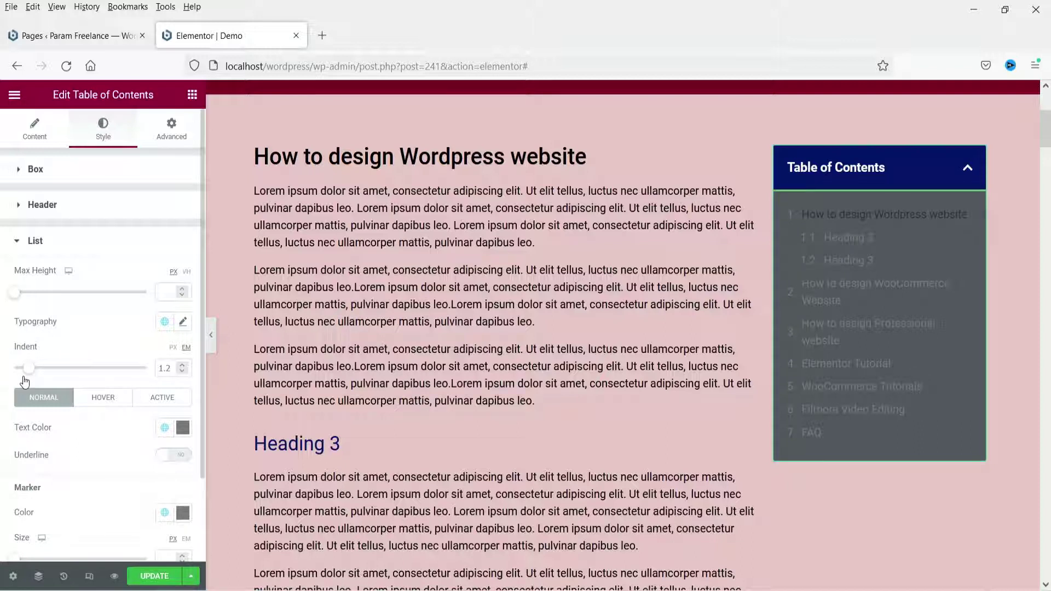
{"action": "key", "text": "Right"}
Step: Set the list's normal text color to the global color white
{"action": "scroll", "coordinate": [76, 356], "scroll_direction": "down", "scroll_amount": 2}
{"action": "left_click", "coordinate": [164, 326]}
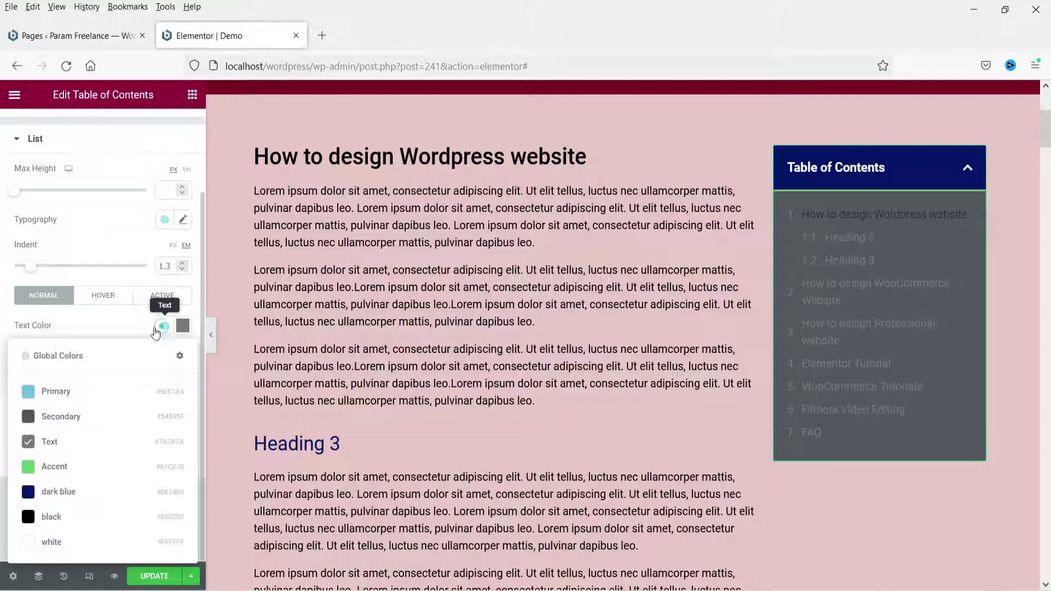
{"action": "left_click", "coordinate": [51, 542]}
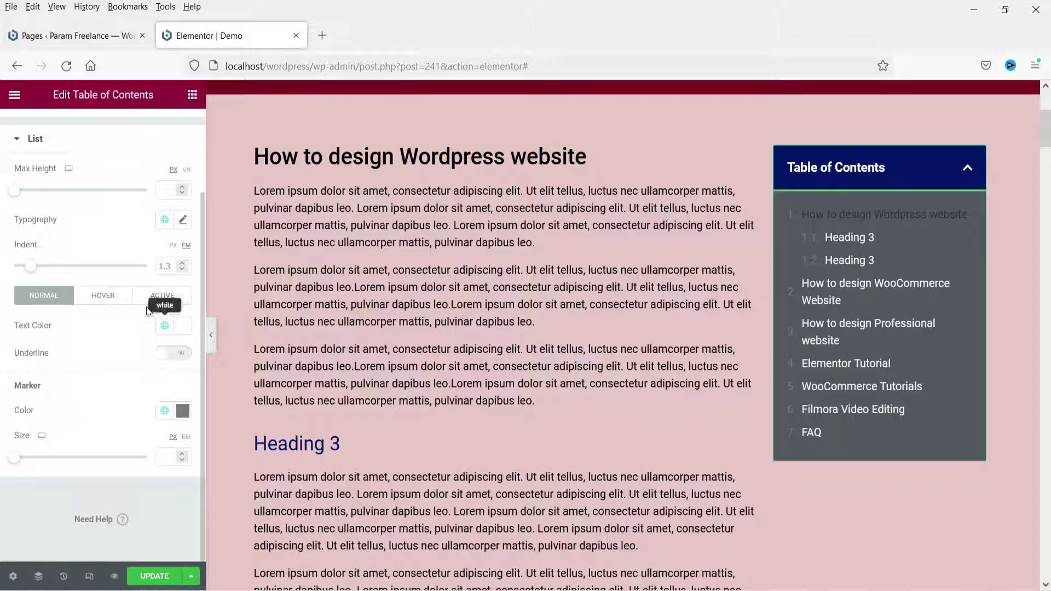
Step: Set the list's active text color to the global color Primary and the marker color to Accent
{"action": "left_click", "coordinate": [109, 297]}
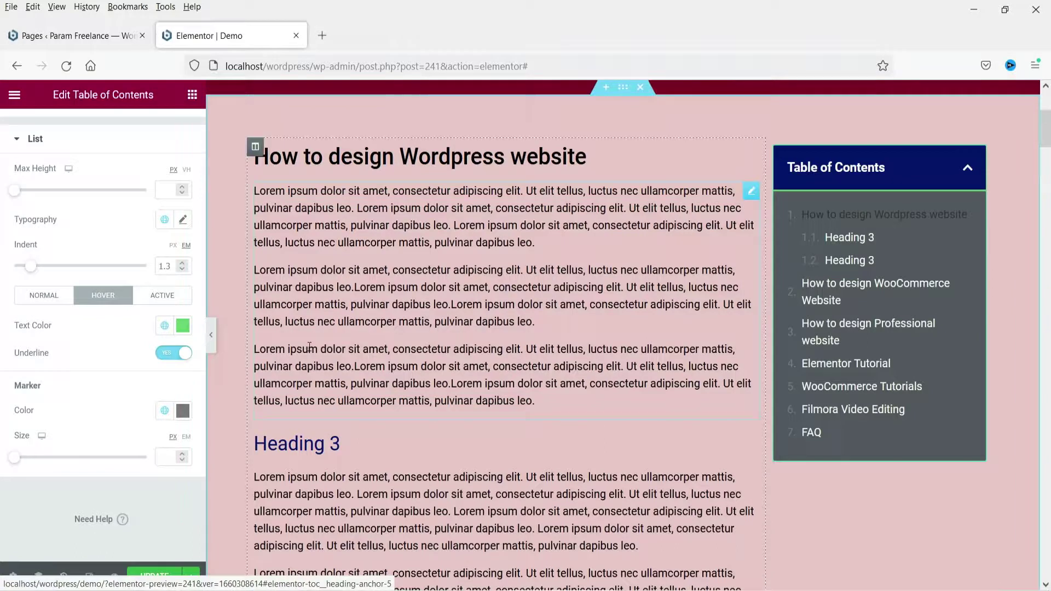
{"action": "left_click", "coordinate": [162, 296]}
{"action": "left_click", "coordinate": [164, 325]}
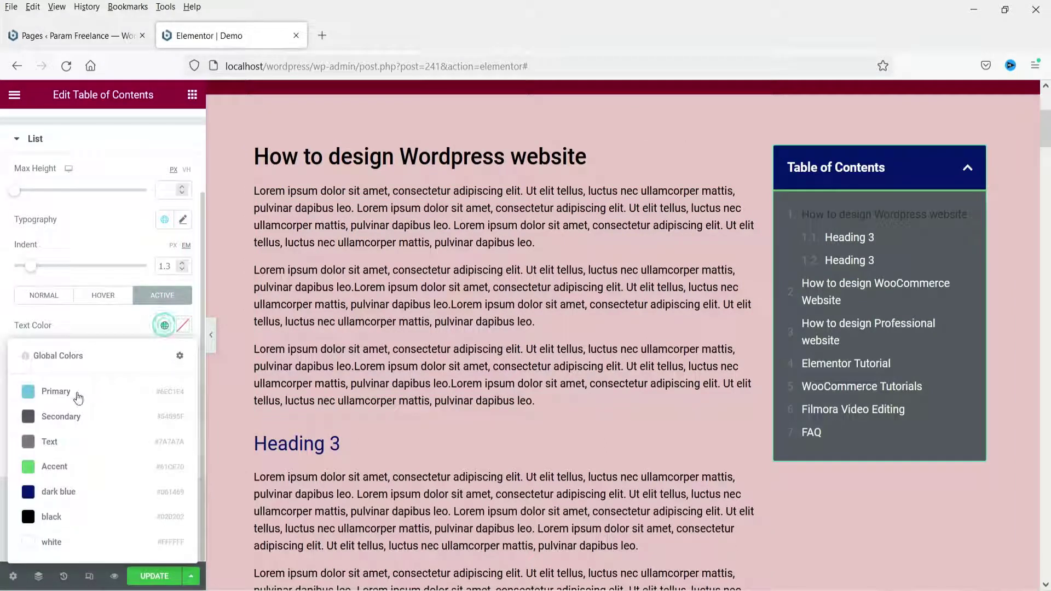
{"action": "left_click", "coordinate": [81, 394]}
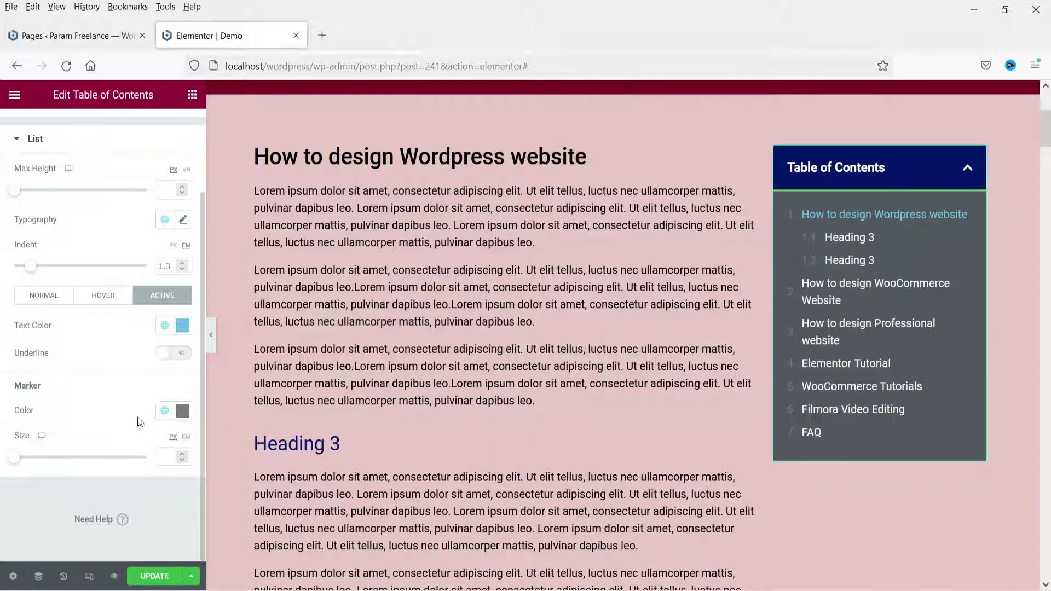
{"action": "left_click", "coordinate": [164, 411]}
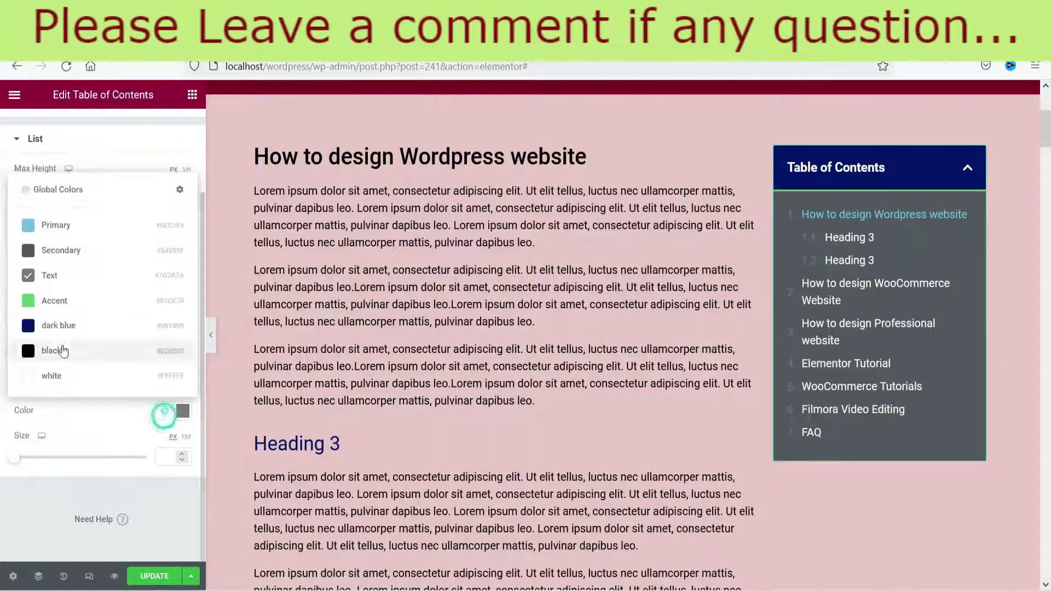
{"action": "left_click", "coordinate": [54, 300]}
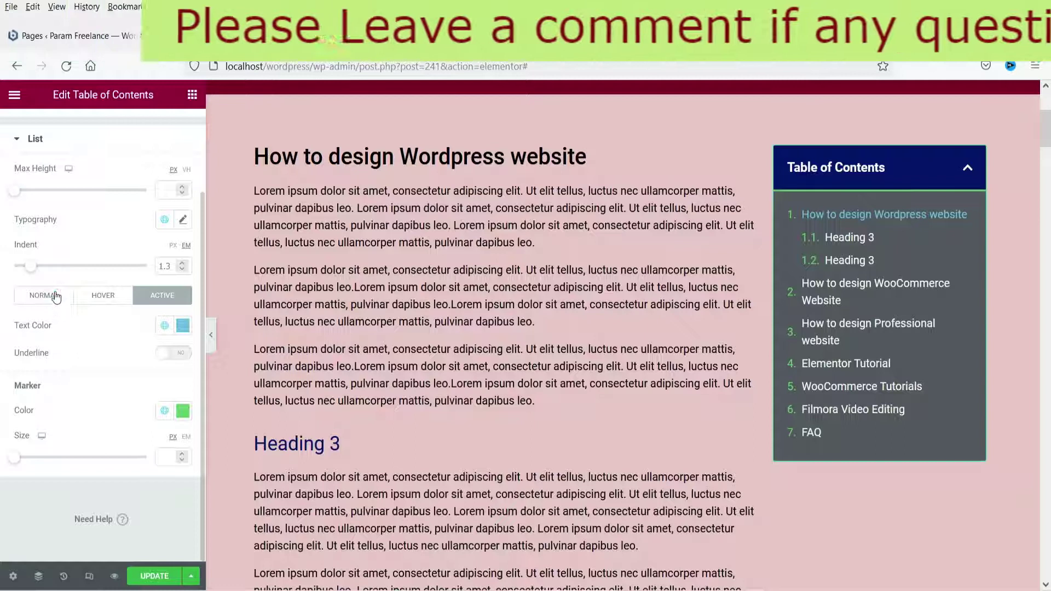
Step: Try underlining the list's entries in their normal state
{"action": "left_click", "coordinate": [55, 300]}
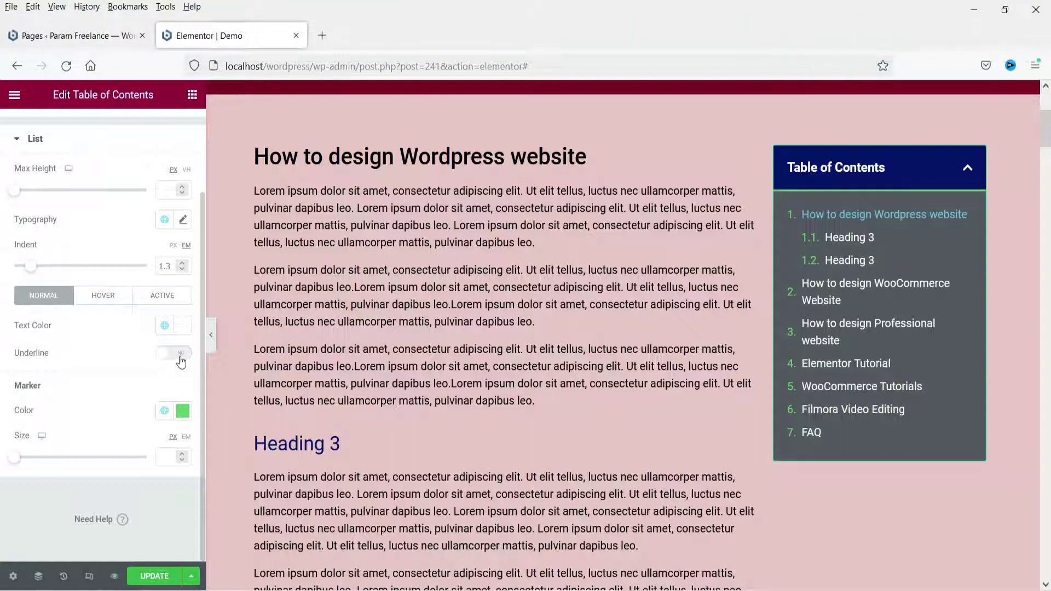
{"action": "left_click", "coordinate": [181, 360]}
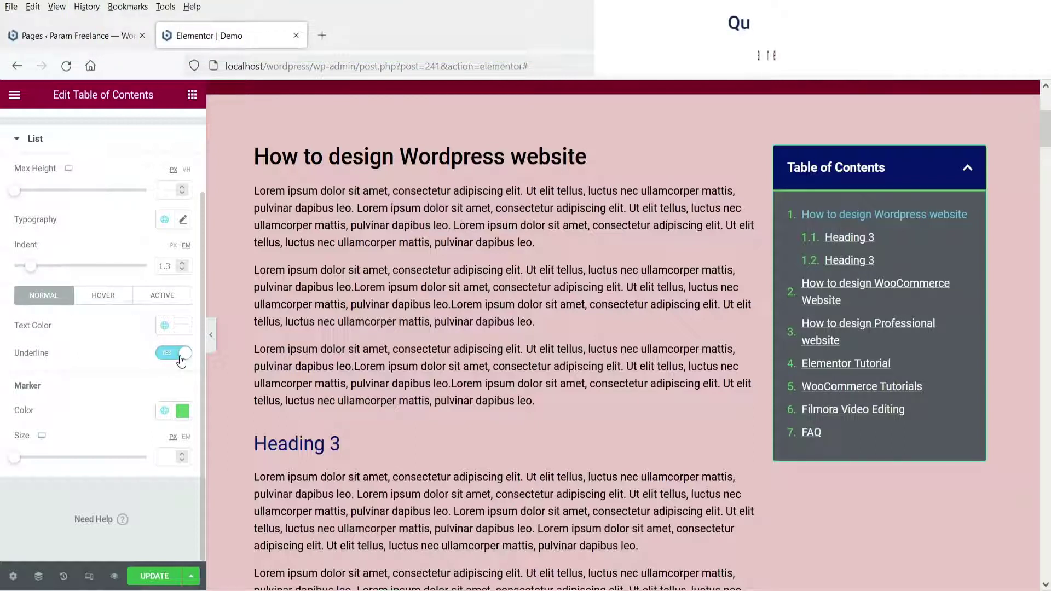
{"action": "left_click", "coordinate": [107, 303]}
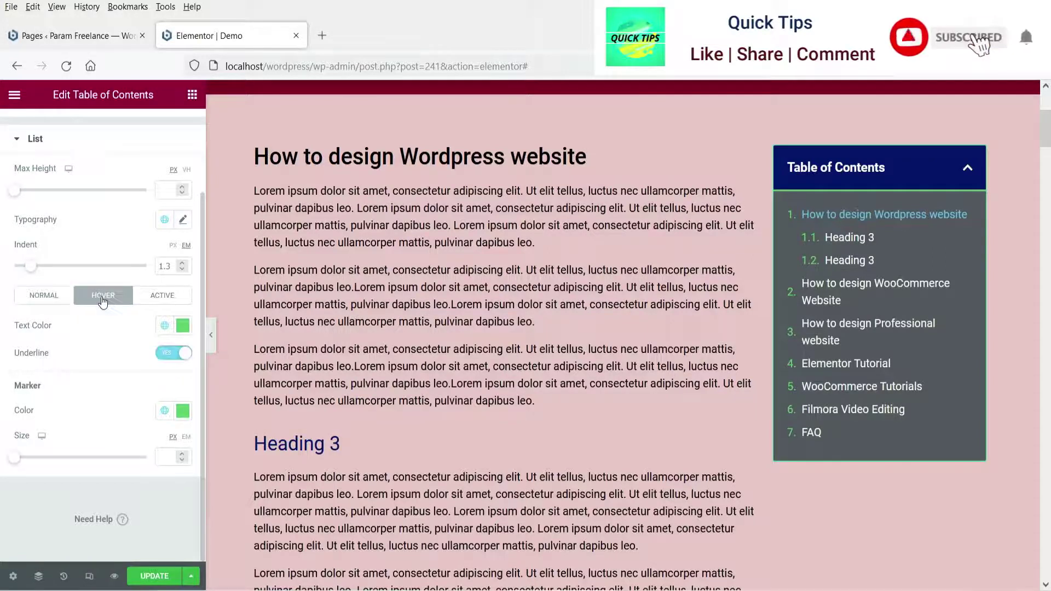
Step: Turn on the underline for the list's active state and test it with the first entry of the table of contents
{"action": "left_click", "coordinate": [159, 299]}
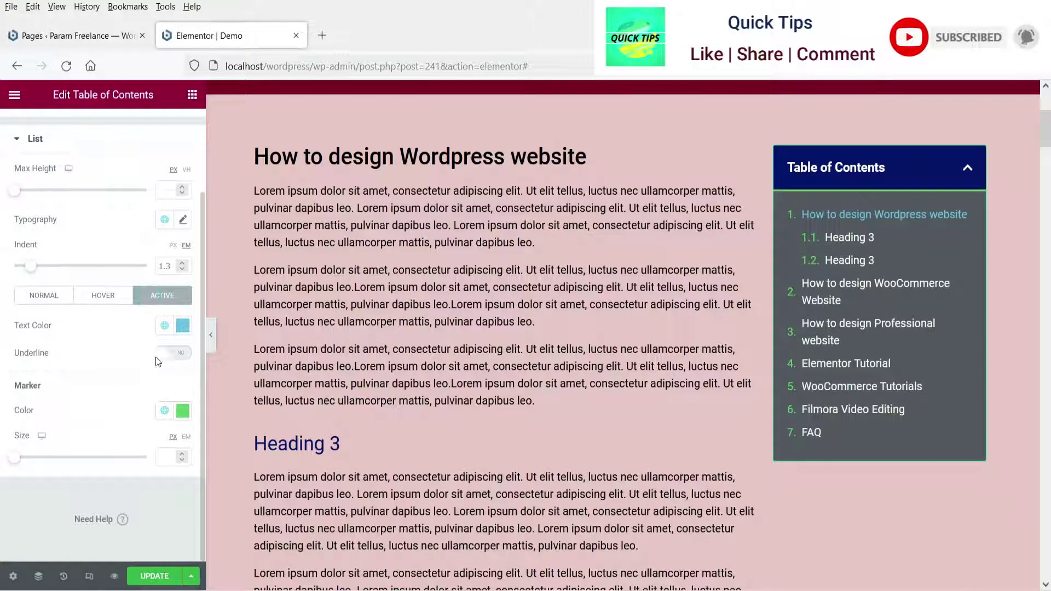
{"action": "left_click", "coordinate": [185, 357]}
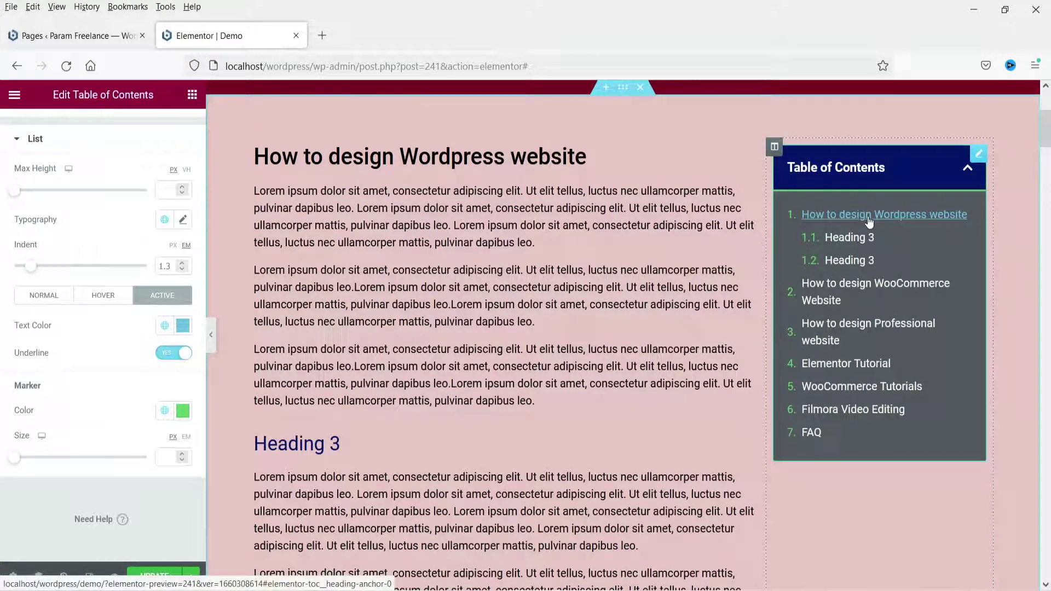
{"action": "left_click", "coordinate": [817, 217]}
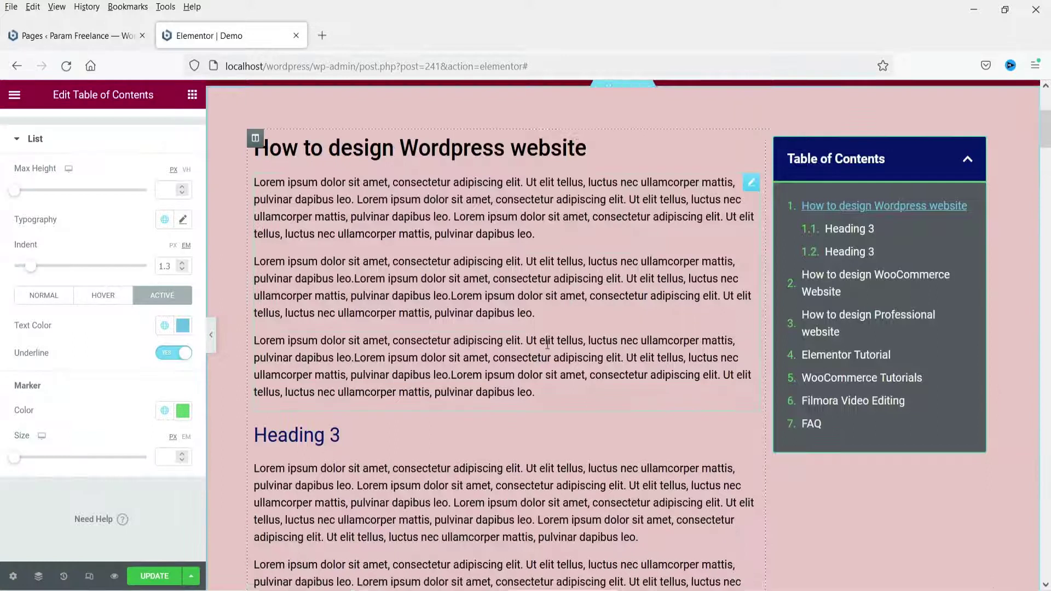
{"action": "scroll", "coordinate": [839, 448], "scroll_direction": "down", "scroll_amount": 4}
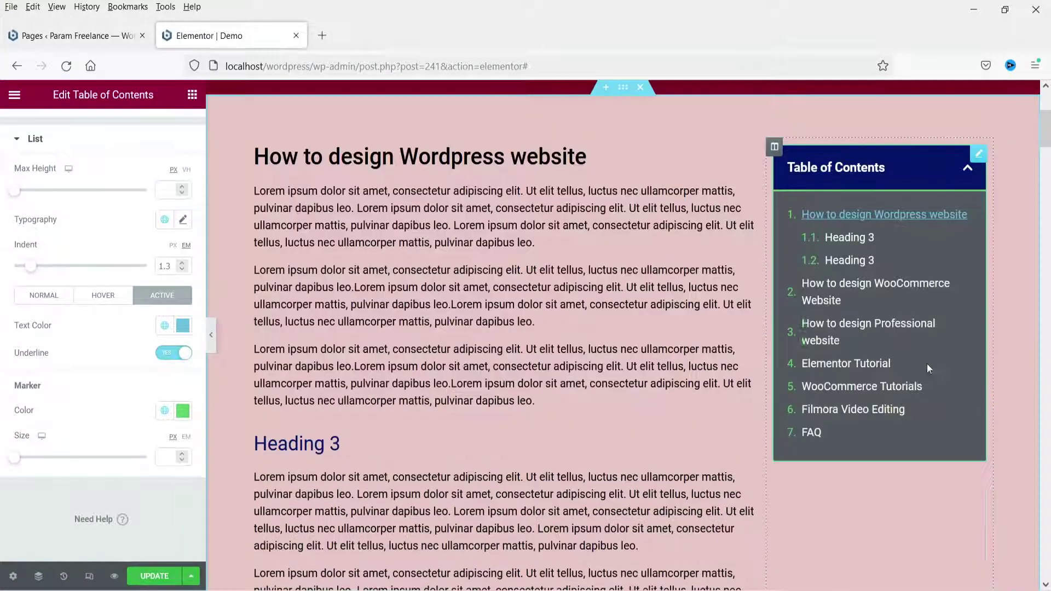
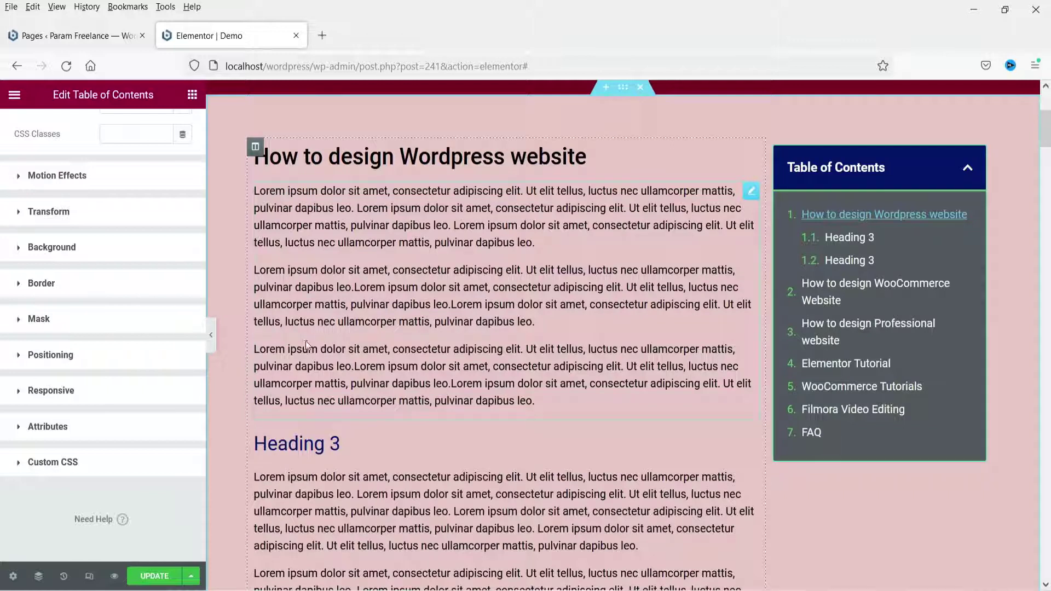
Step: Switch the table of contents to a custom width of 25% in its positioning settings
{"action": "left_click", "coordinate": [43, 356]}
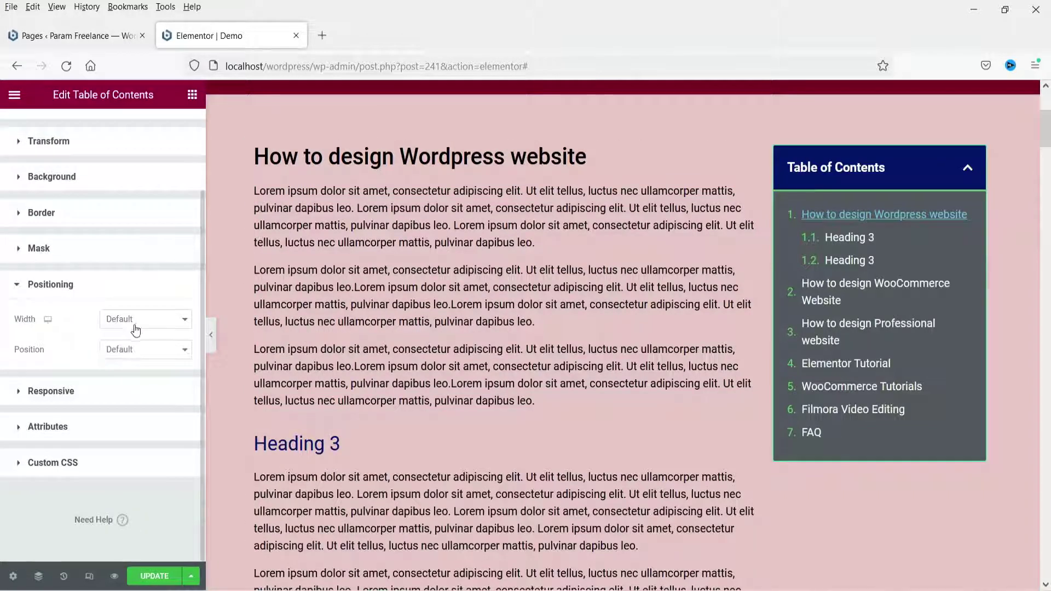
{"action": "left_click", "coordinate": [131, 329]}
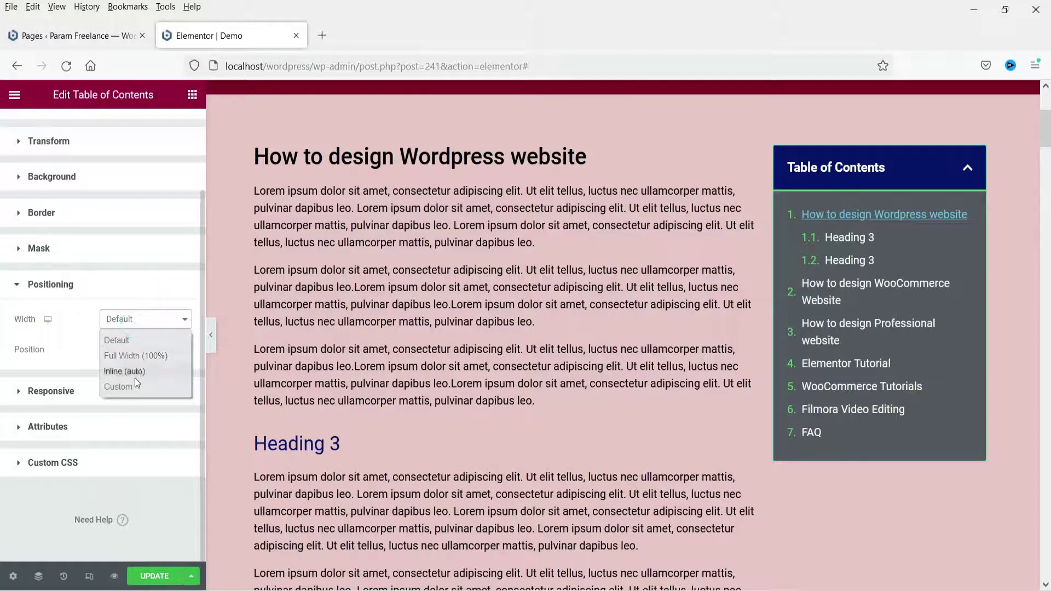
{"action": "left_click", "coordinate": [118, 387]}
{"action": "left_click", "coordinate": [159, 364]}
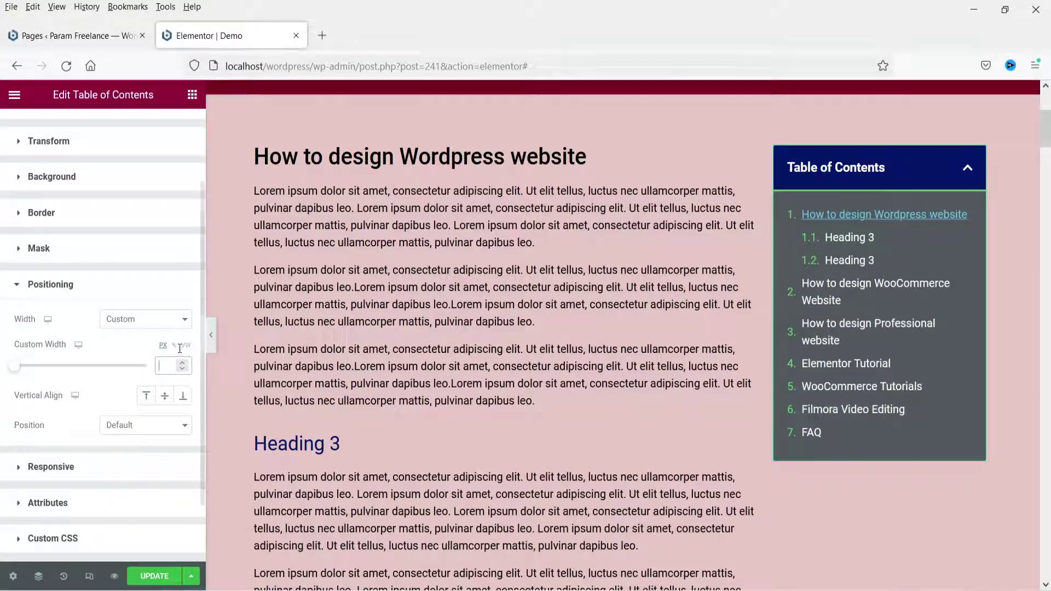
{"action": "left_click", "coordinate": [174, 345]}
{"action": "left_click", "coordinate": [164, 364]}
{"action": "type", "text": "25"}
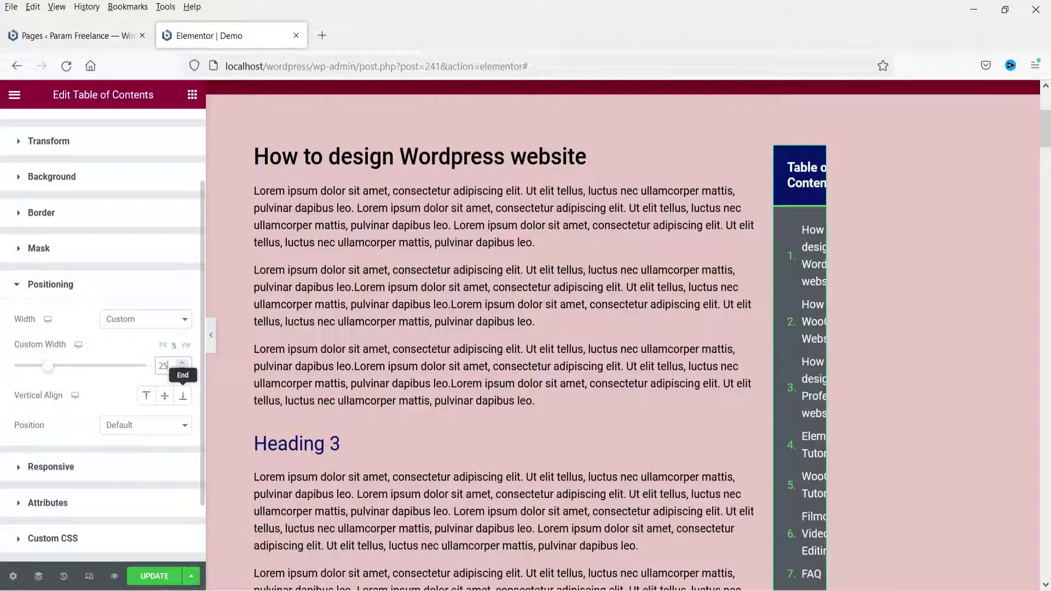
Step: Change the custom width's unit to VW and set the width to 30
{"action": "left_click", "coordinate": [186, 345]}
{"action": "left_click", "coordinate": [186, 346]}
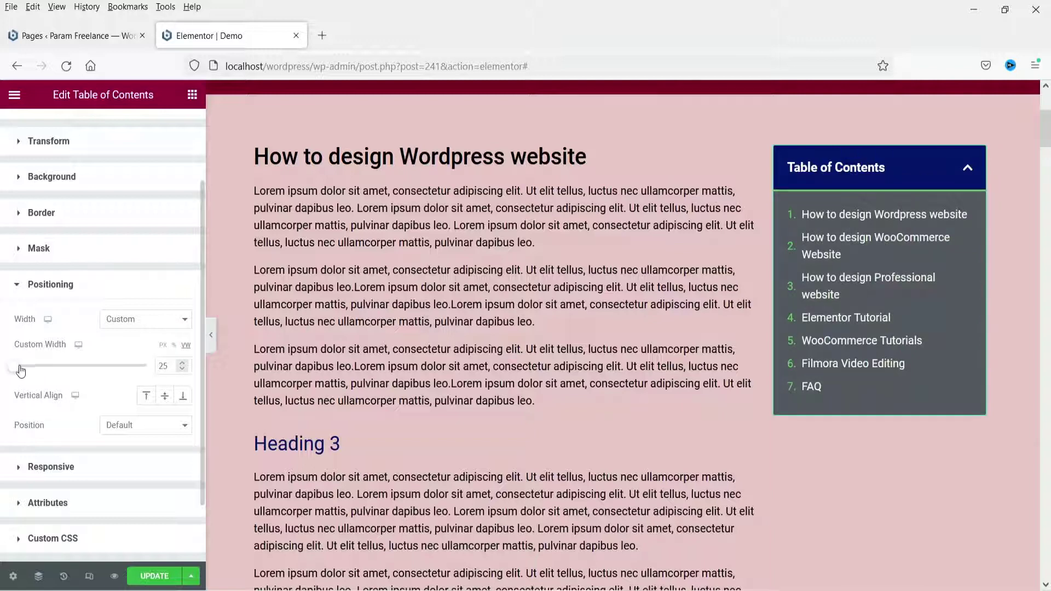
{"action": "left_click_drag", "start_coordinate": [15, 371], "coordinate": [53, 377]}
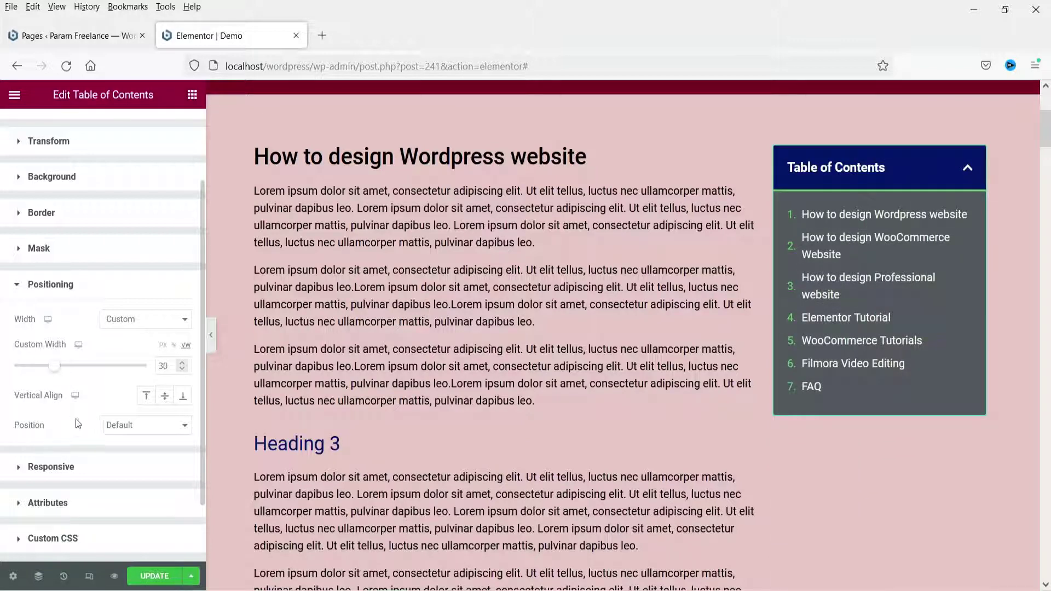
Step: Set the table of contents' position to Fixed, anchored to the page's right edge horizontally and to the bottom vertically, with both offsets at 0
{"action": "left_click", "coordinate": [134, 427]}
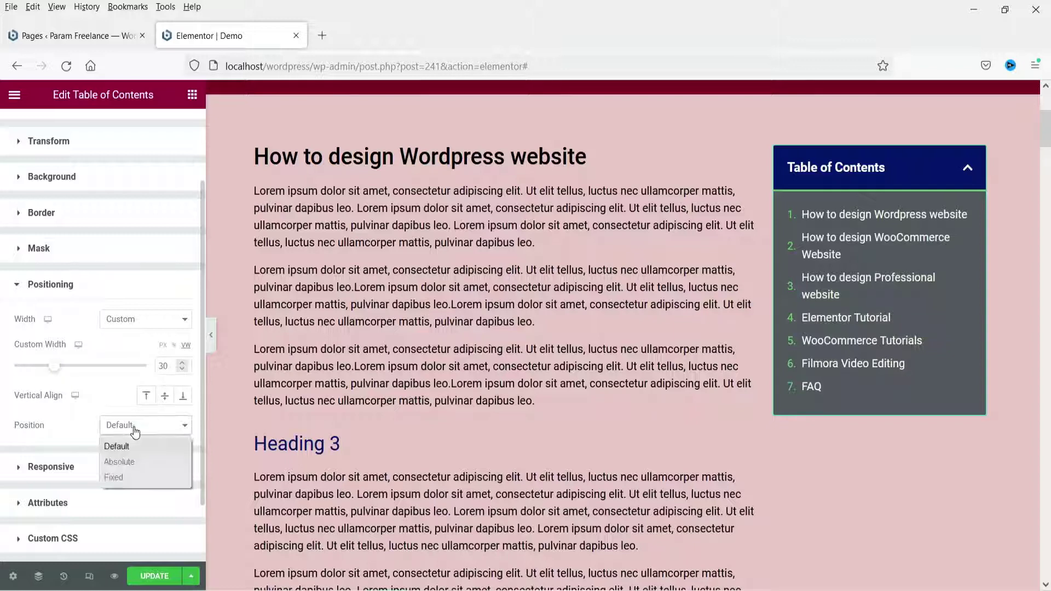
{"action": "left_click", "coordinate": [132, 478]}
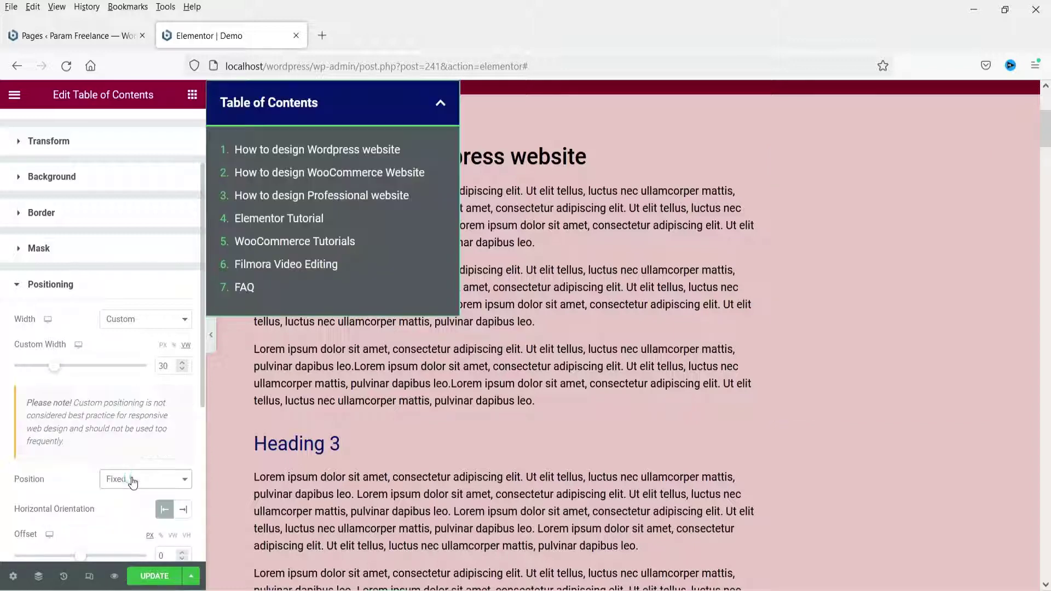
{"action": "scroll", "coordinate": [133, 481], "scroll_direction": "down", "scroll_amount": 4}
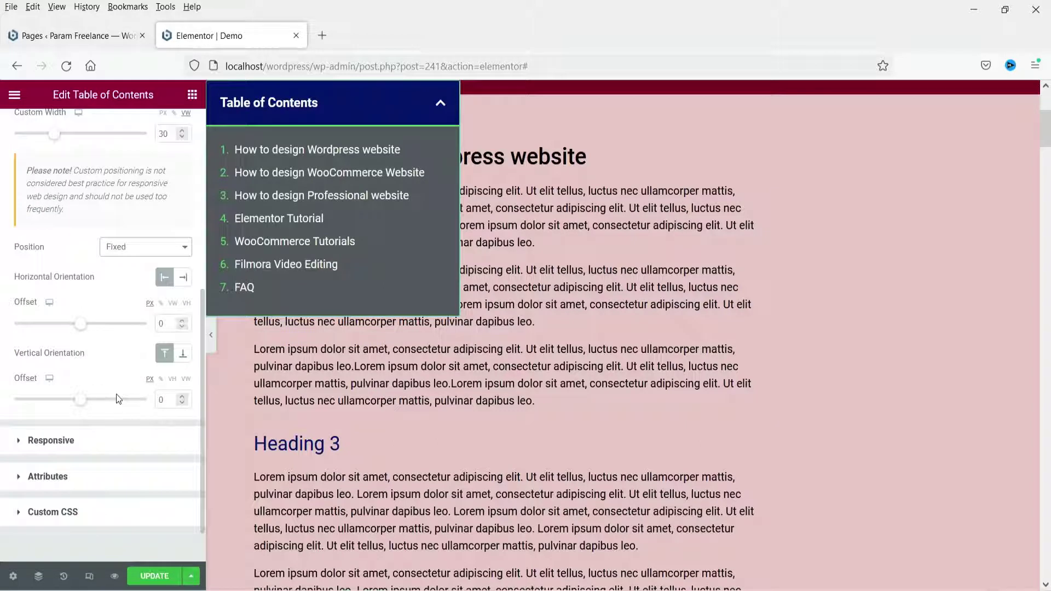
{"action": "left_click", "coordinate": [184, 278]}
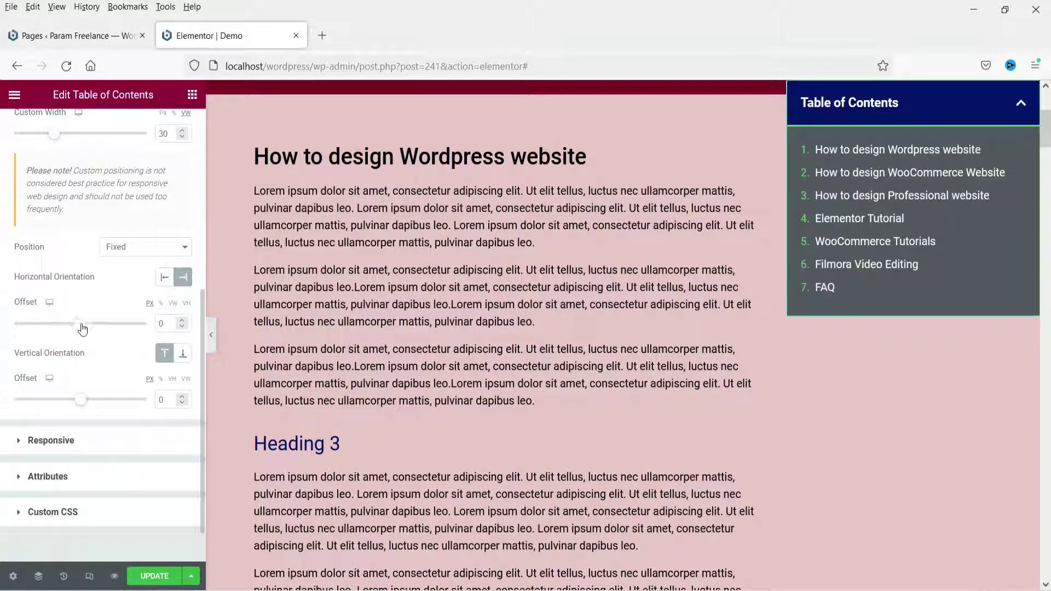
{"action": "left_click_drag", "start_coordinate": [78, 328], "coordinate": [78, 329]}
{"action": "left_click", "coordinate": [184, 356]}
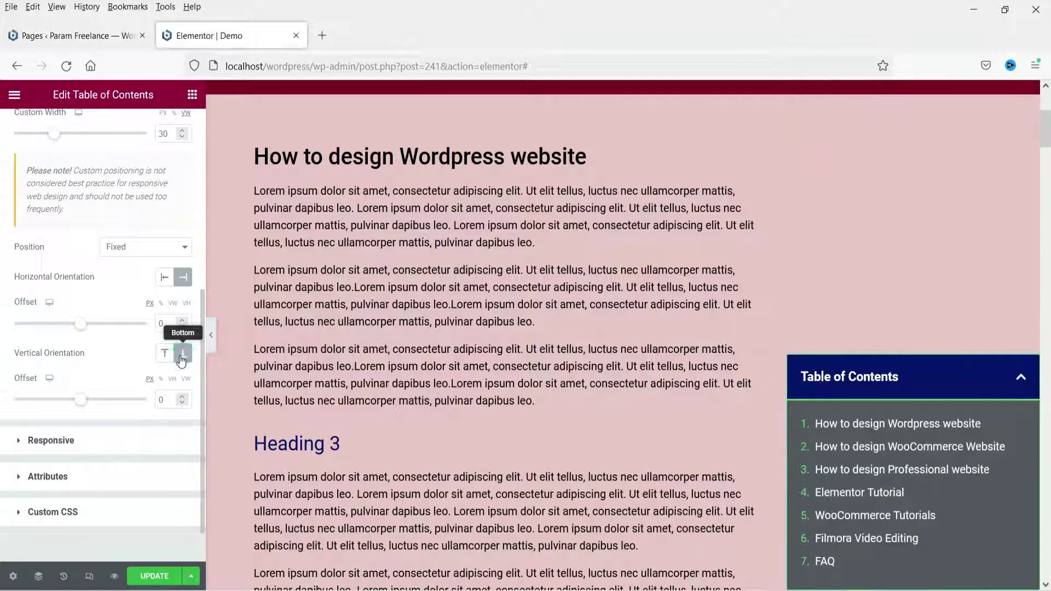
{"action": "left_click_drag", "start_coordinate": [80, 404], "coordinate": [80, 400]}
Step: Examine how the fixed table of contents behaves along the whole page, also with the editing panel collapsed
{"action": "scroll", "coordinate": [508, 277], "scroll_direction": "down", "scroll_amount": 10}
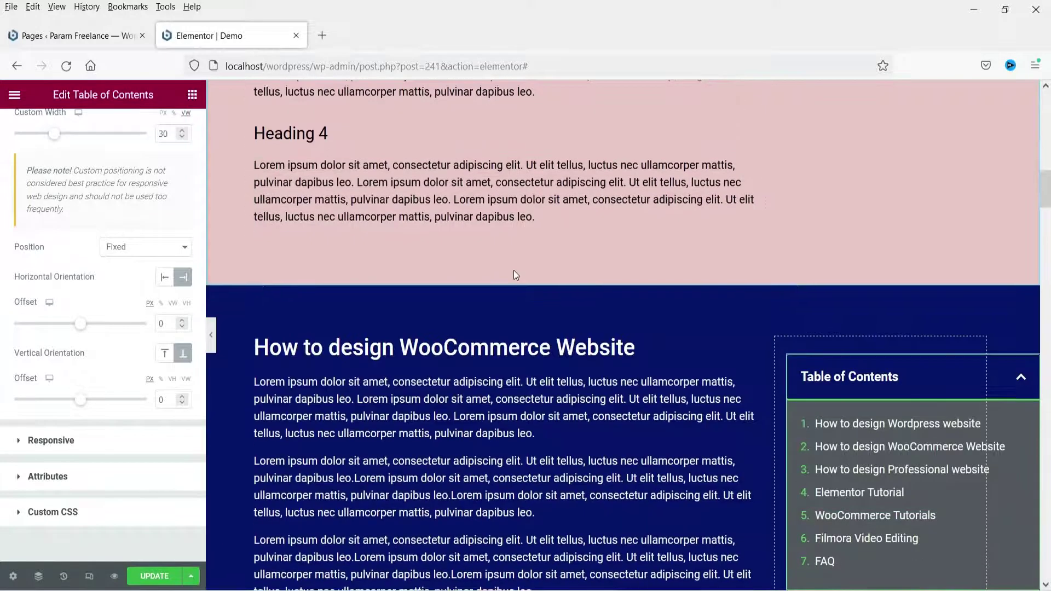
{"action": "scroll", "coordinate": [513, 271], "scroll_direction": "down", "scroll_amount": 7}
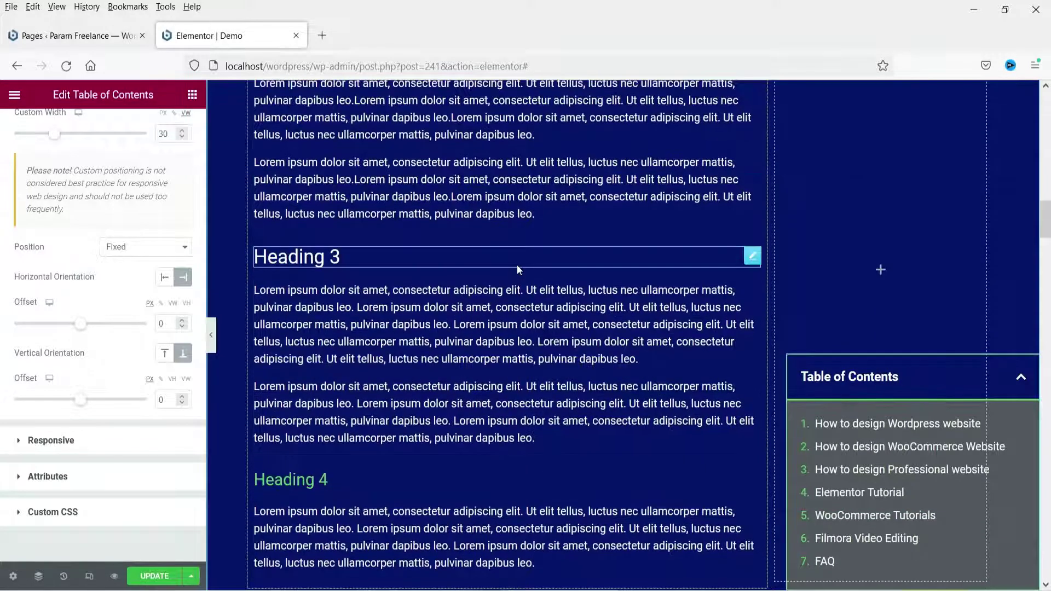
{"action": "scroll", "coordinate": [501, 247], "scroll_direction": "down", "scroll_amount": 8}
{"action": "scroll", "coordinate": [504, 246], "scroll_direction": "up", "scroll_amount": 20}
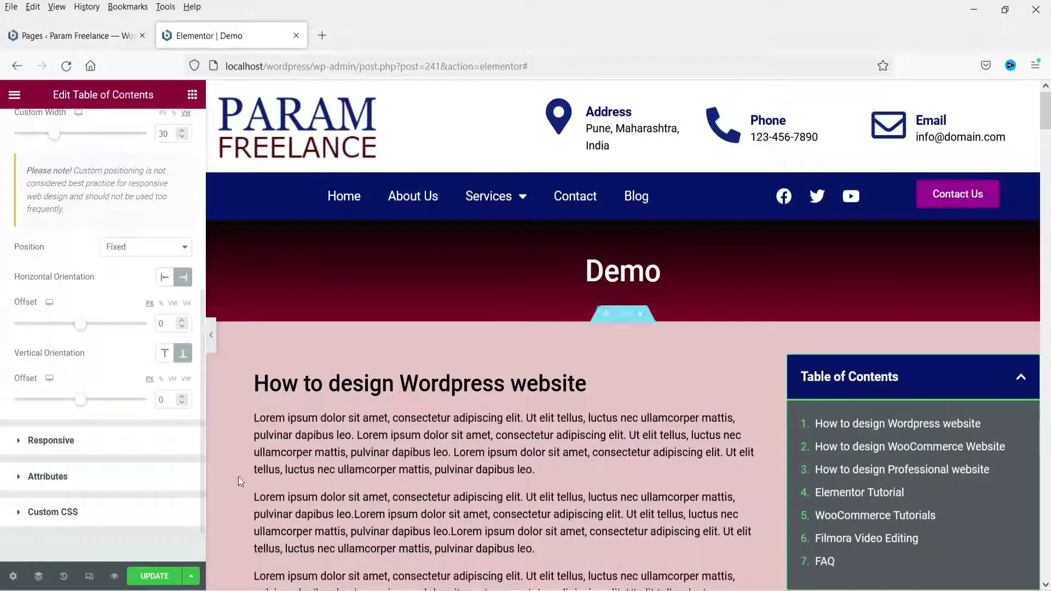
{"action": "left_click", "coordinate": [211, 335]}
{"action": "scroll", "coordinate": [296, 340], "scroll_direction": "down", "scroll_amount": 1}
{"action": "scroll", "coordinate": [297, 340], "scroll_direction": "down", "scroll_amount": 10}
{"action": "scroll", "coordinate": [282, 343], "scroll_direction": "up", "scroll_amount": 12}
{"action": "left_click", "coordinate": [8, 344]}
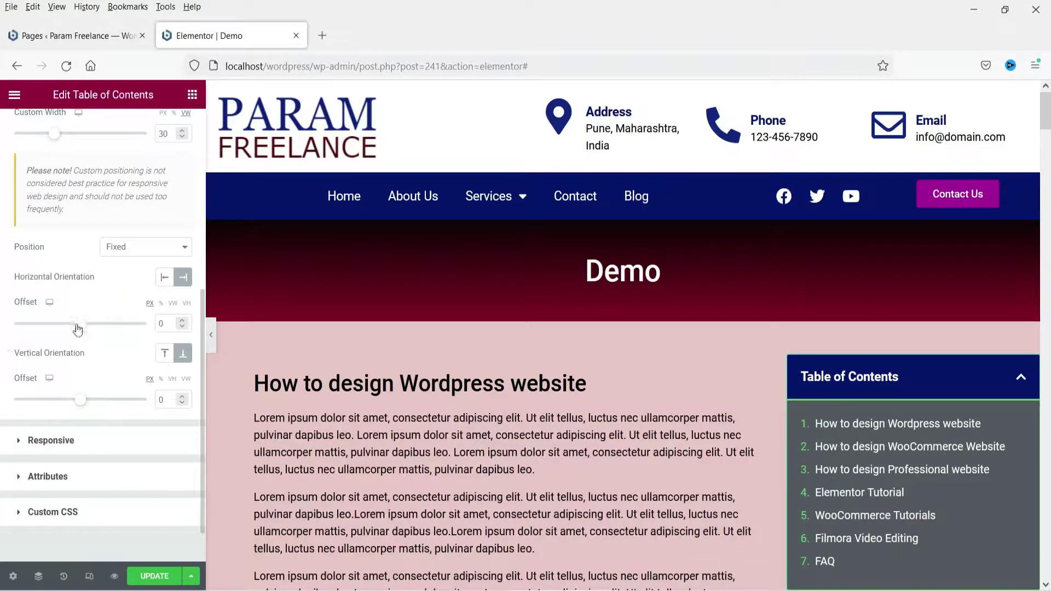
Step: Reduce the table of contents' custom width to 28 VW
{"action": "scroll", "coordinate": [107, 274], "scroll_direction": "up", "scroll_amount": 3}
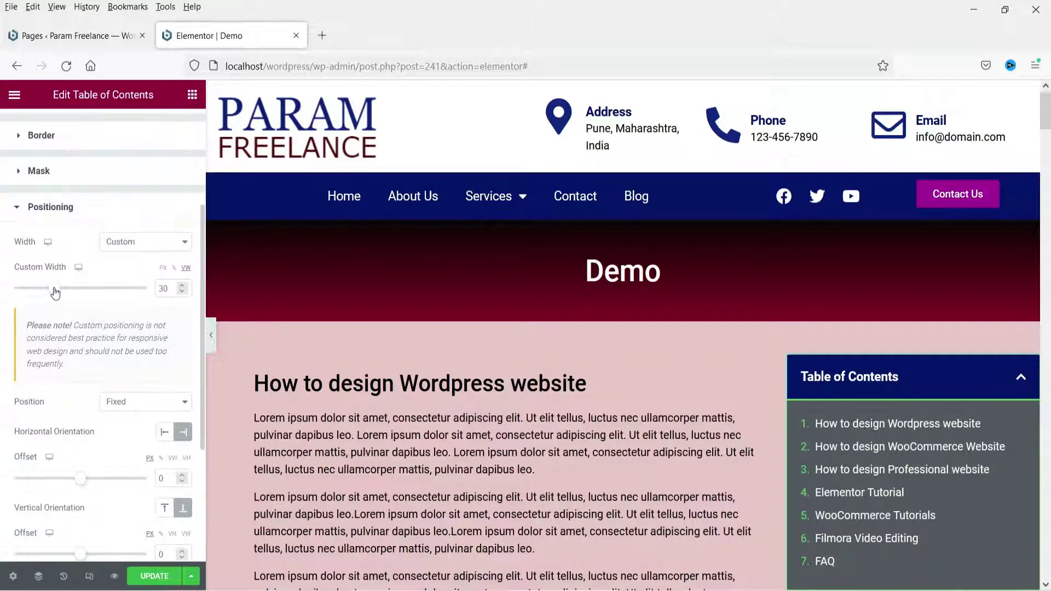
{"action": "left_click_drag", "start_coordinate": [55, 293], "coordinate": [51, 289]}
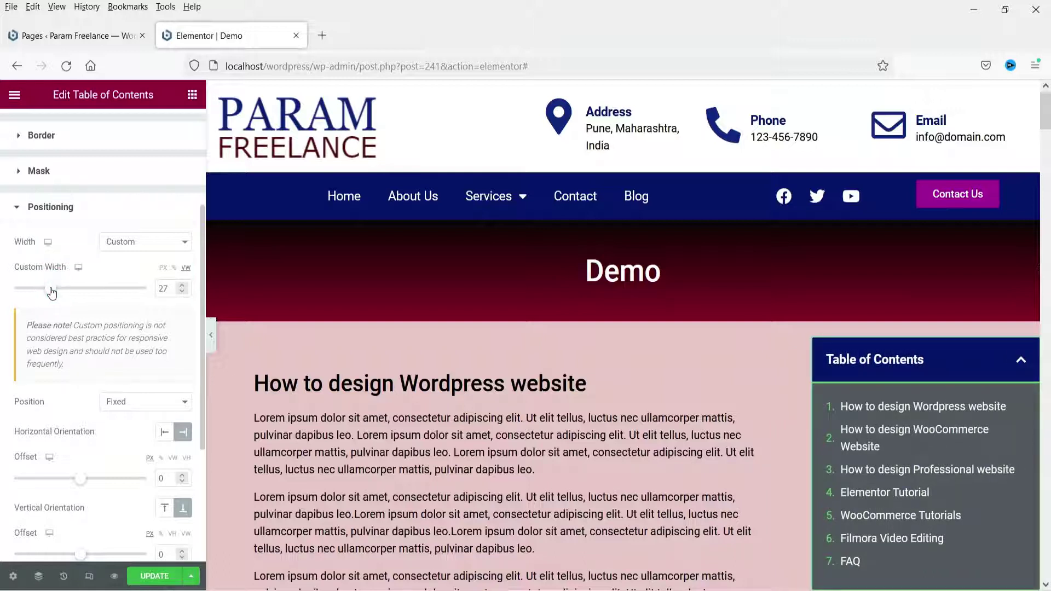
{"action": "scroll", "coordinate": [58, 321], "scroll_direction": "down", "scroll_amount": 3}
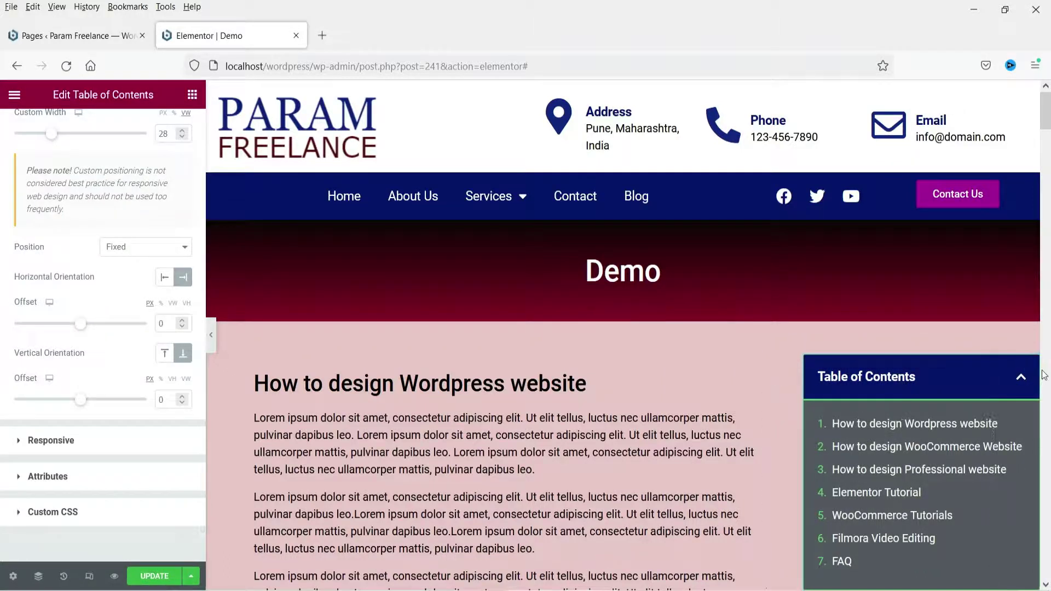
Step: Change the table of contents' header background to the global color black and update the page
{"action": "scroll", "coordinate": [129, 268], "scroll_direction": "up", "scroll_amount": 5}
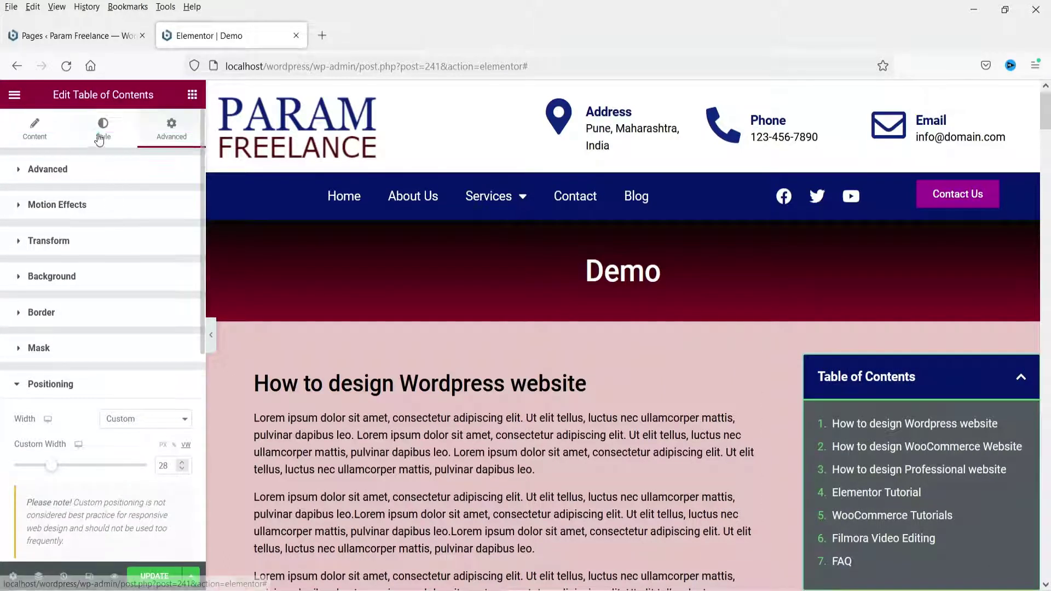
{"action": "left_click", "coordinate": [102, 131]}
{"action": "left_click", "coordinate": [78, 174]}
{"action": "left_click", "coordinate": [74, 208]}
{"action": "left_click", "coordinate": [164, 241]}
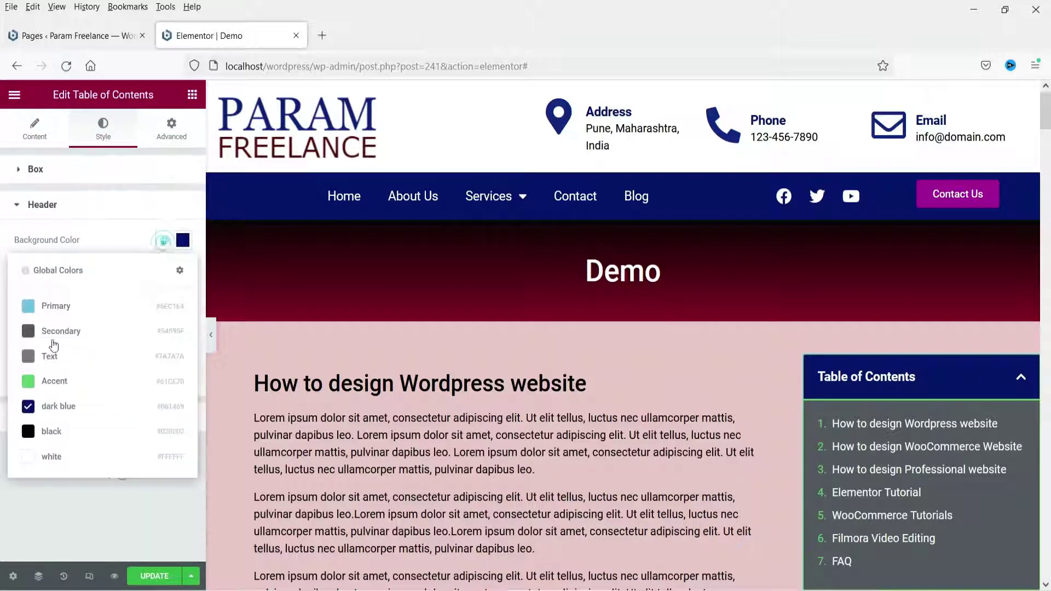
{"action": "left_click", "coordinate": [53, 432]}
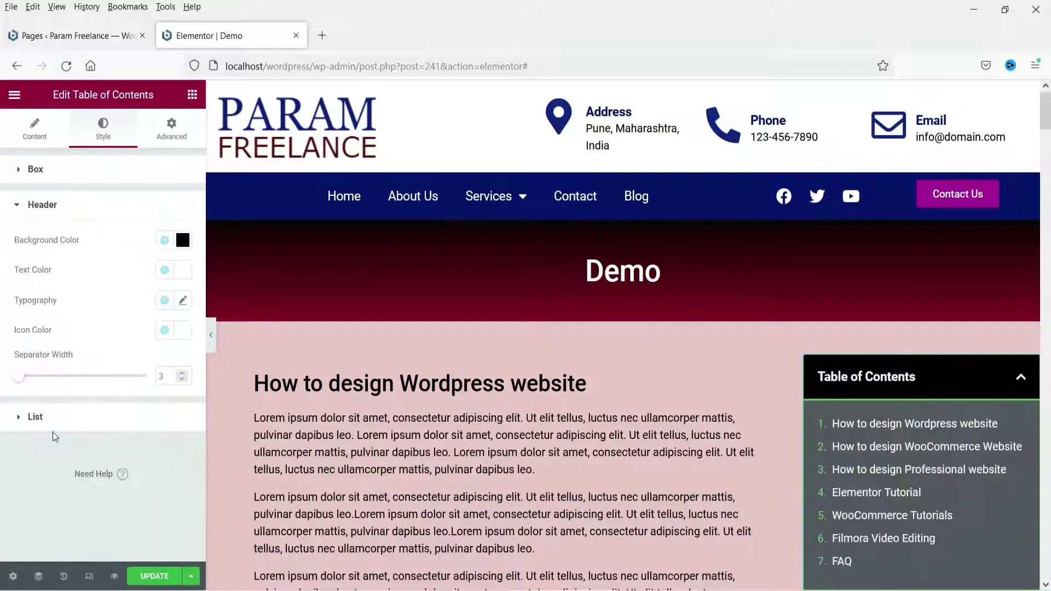
{"action": "left_click", "coordinate": [148, 577]}
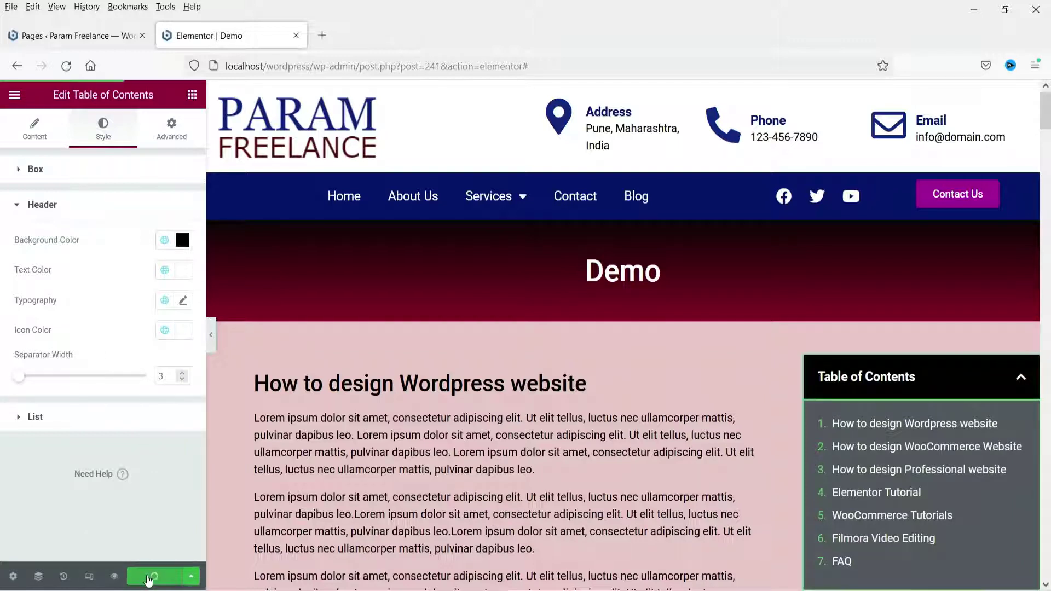
Step: View the published Demo page, jump to the Filmora Video Editing section and check the table of contents while going down to the footer
{"action": "left_click", "coordinate": [14, 95]}
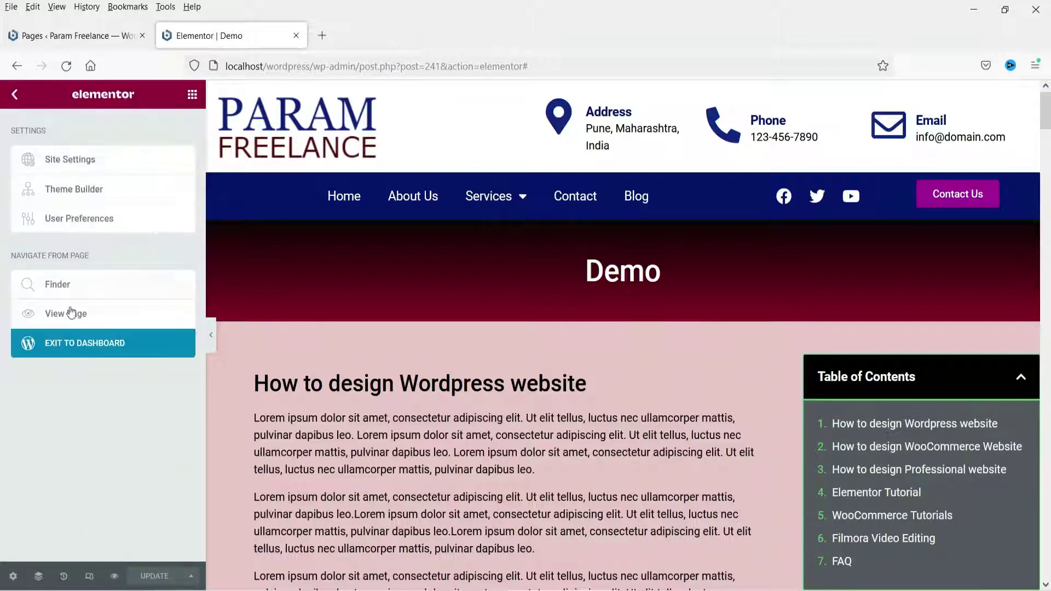
{"action": "left_click", "coordinate": [113, 324]}
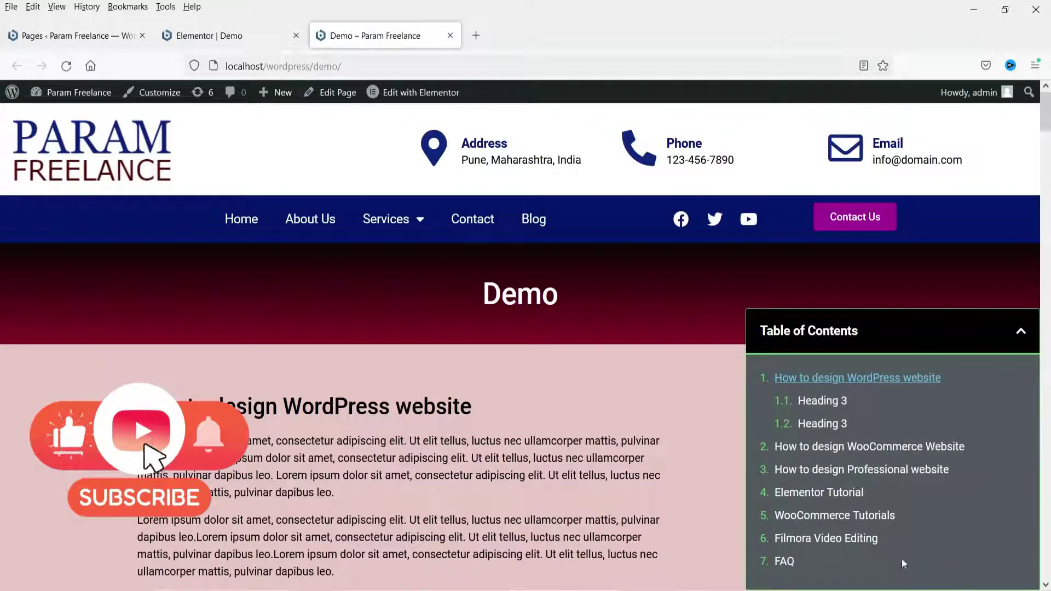
{"action": "left_click", "coordinate": [840, 539]}
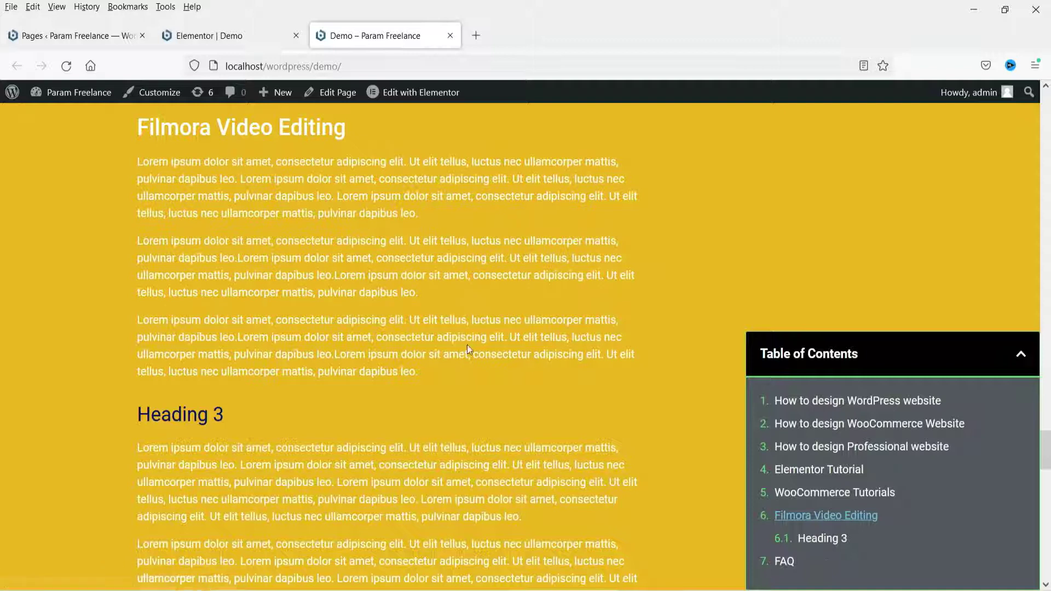
{"action": "scroll", "coordinate": [467, 345], "scroll_direction": "down", "scroll_amount": 3}
{"action": "scroll", "coordinate": [467, 352], "scroll_direction": "down", "scroll_amount": 3}
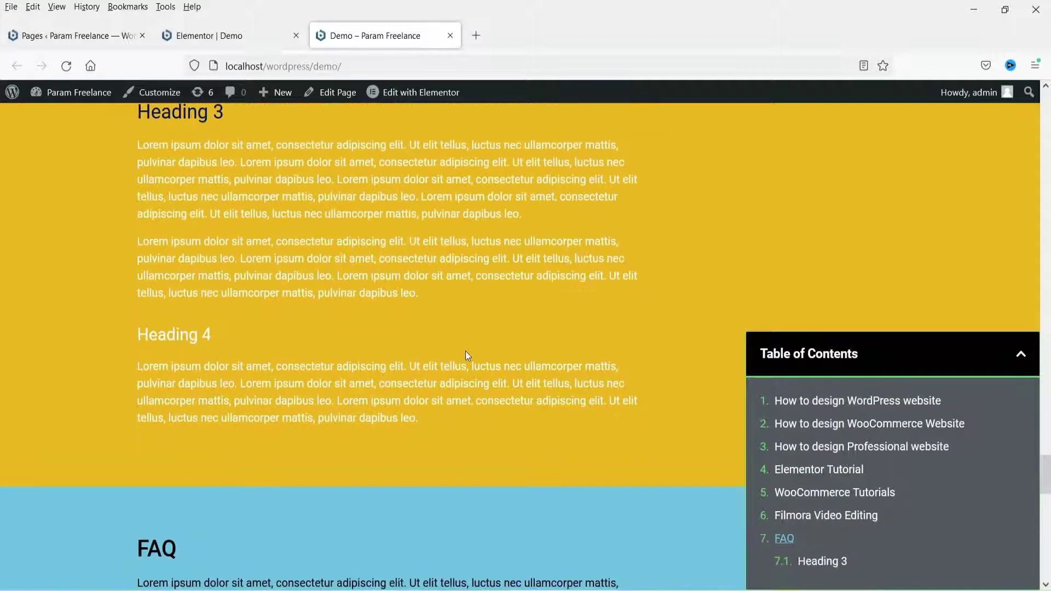
{"action": "scroll", "coordinate": [467, 354], "scroll_direction": "up", "scroll_amount": 3}
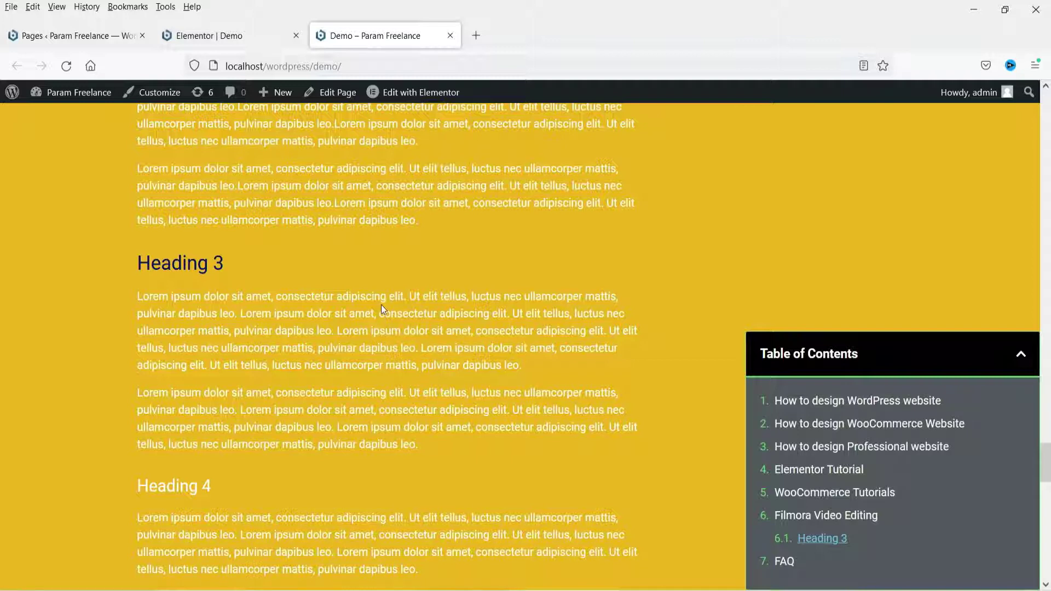
{"action": "scroll", "coordinate": [383, 307], "scroll_direction": "down", "scroll_amount": 3}
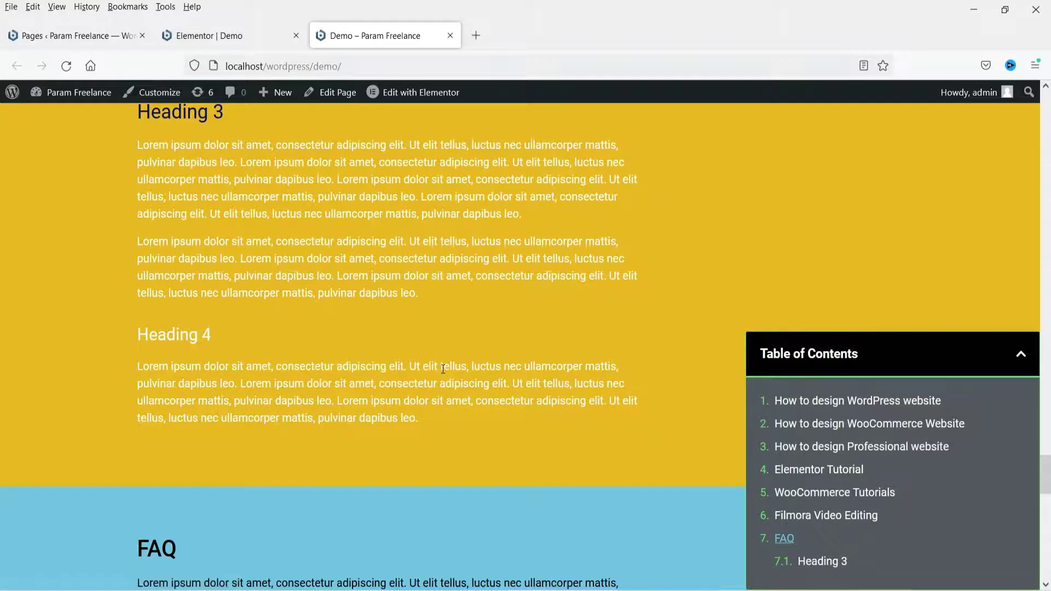
{"action": "scroll", "coordinate": [442, 372], "scroll_direction": "down", "scroll_amount": 12}
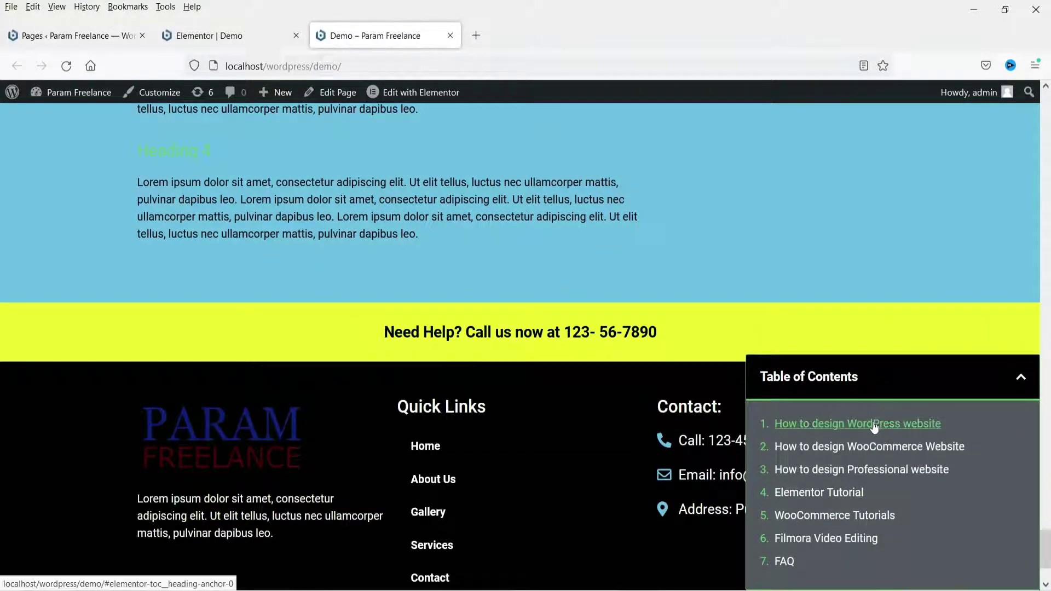
Step: Test the table of contents links from How to design WordPress website through Elementor Tutorial, including their Heading 3 subentries
{"action": "left_click", "coordinate": [875, 425]}
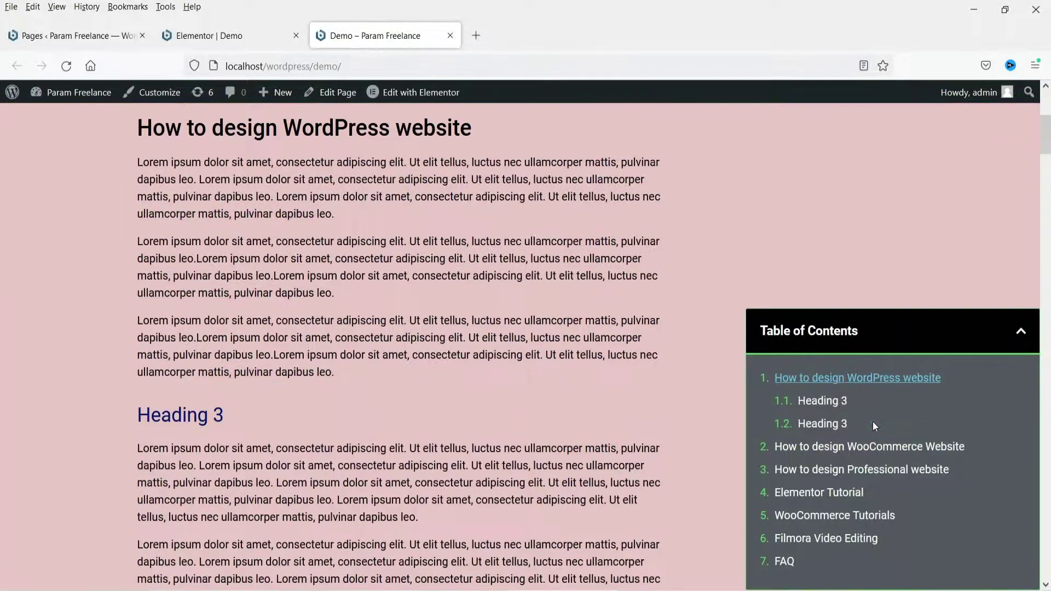
{"action": "scroll", "coordinate": [502, 324], "scroll_direction": "up", "scroll_amount": 4}
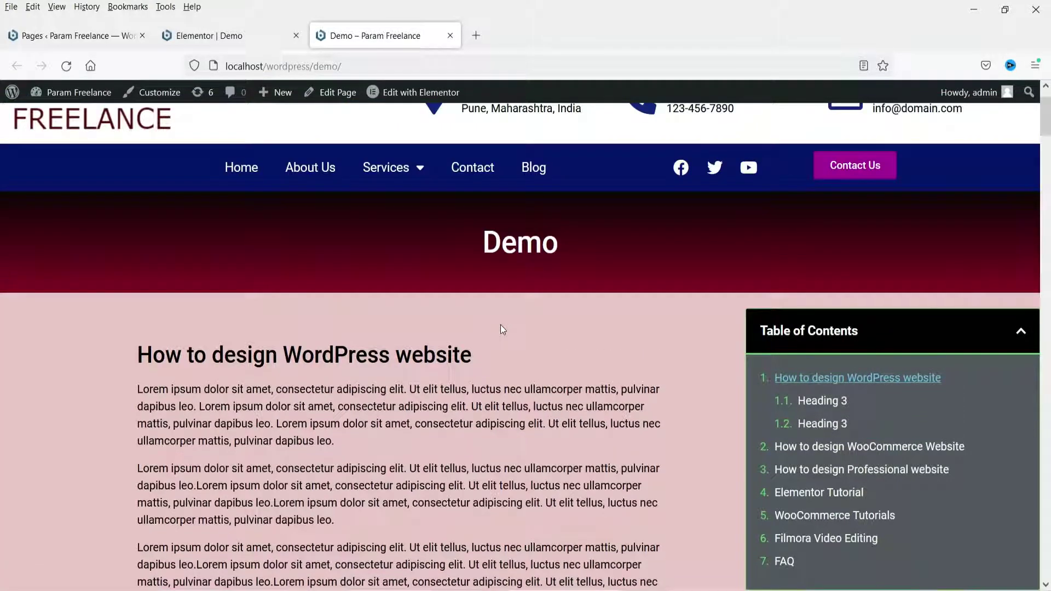
{"action": "left_click", "coordinate": [815, 427]}
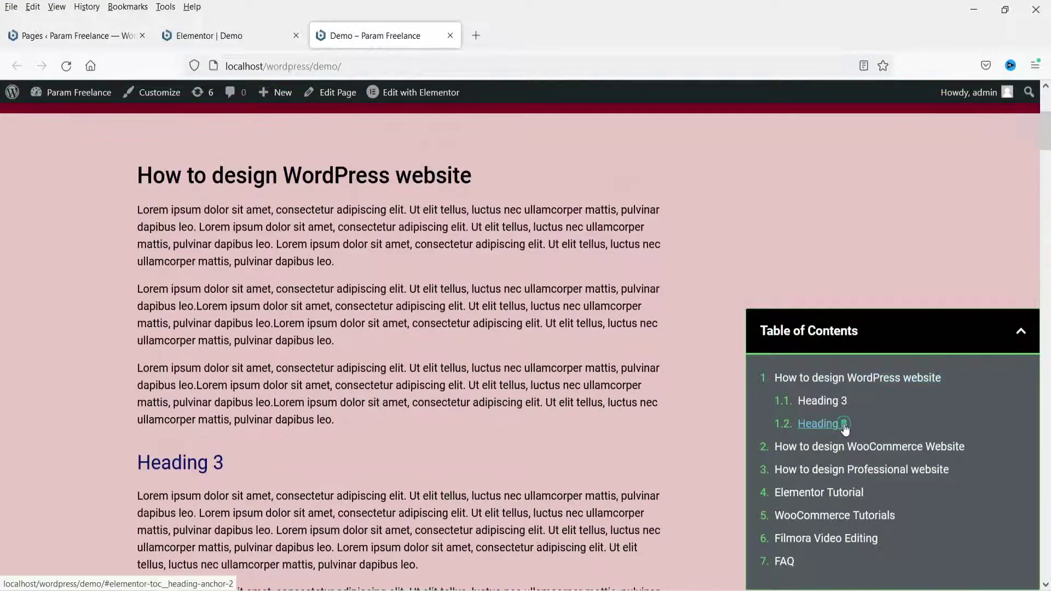
{"action": "left_click", "coordinate": [804, 446]}
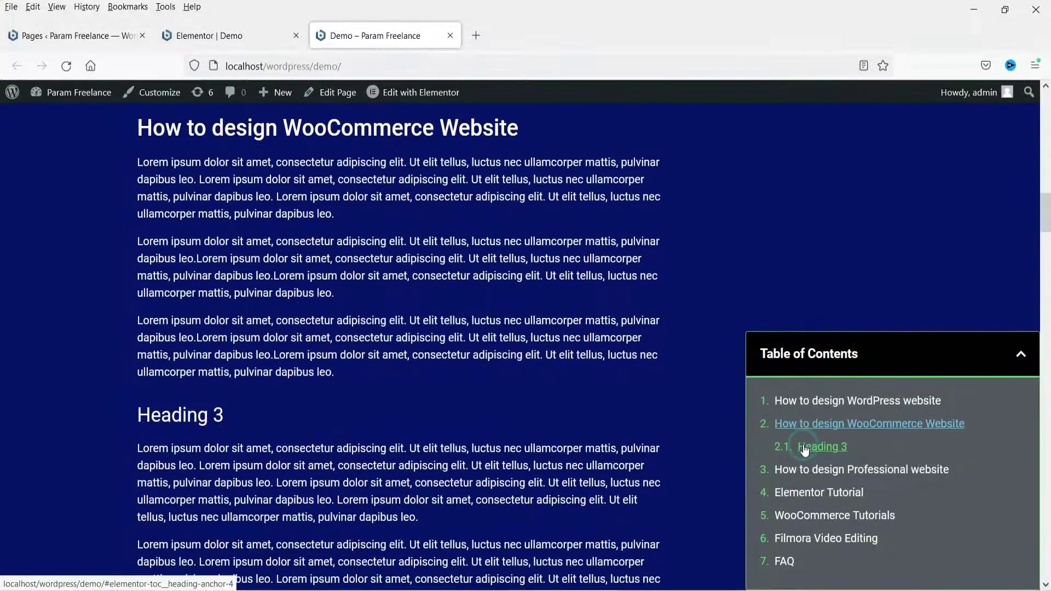
{"action": "left_click", "coordinate": [806, 447]}
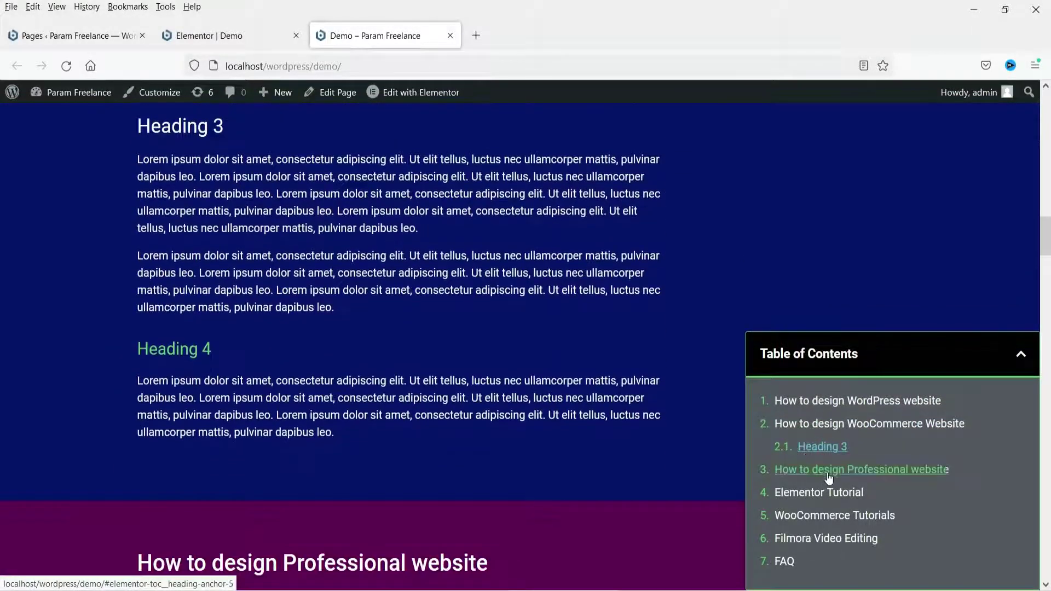
{"action": "left_click", "coordinate": [800, 471]}
{"action": "left_click", "coordinate": [823, 471]}
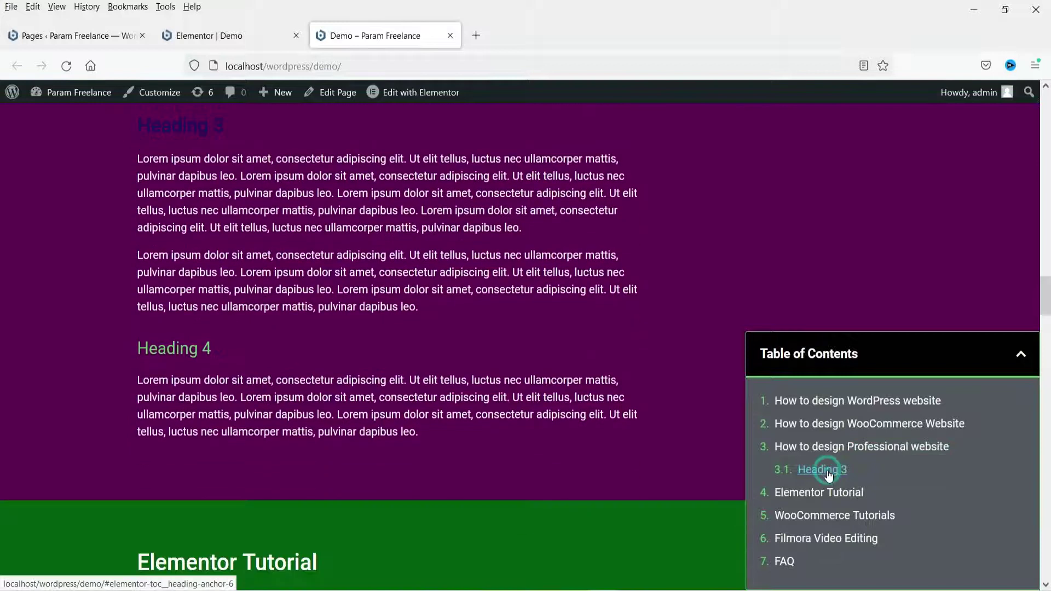
{"action": "left_click", "coordinate": [838, 496]}
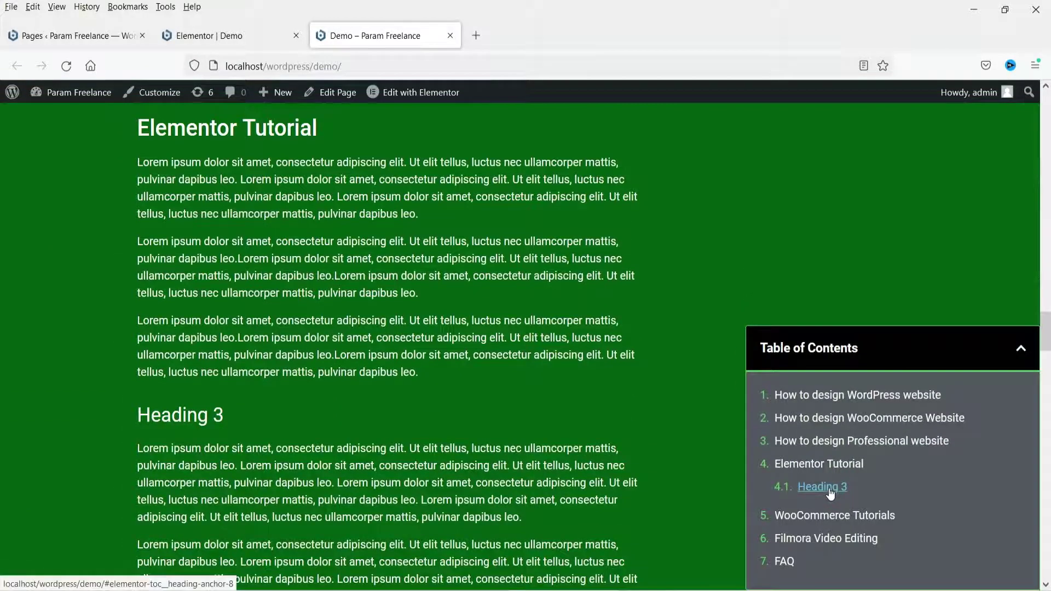
{"action": "left_click", "coordinate": [830, 492]}
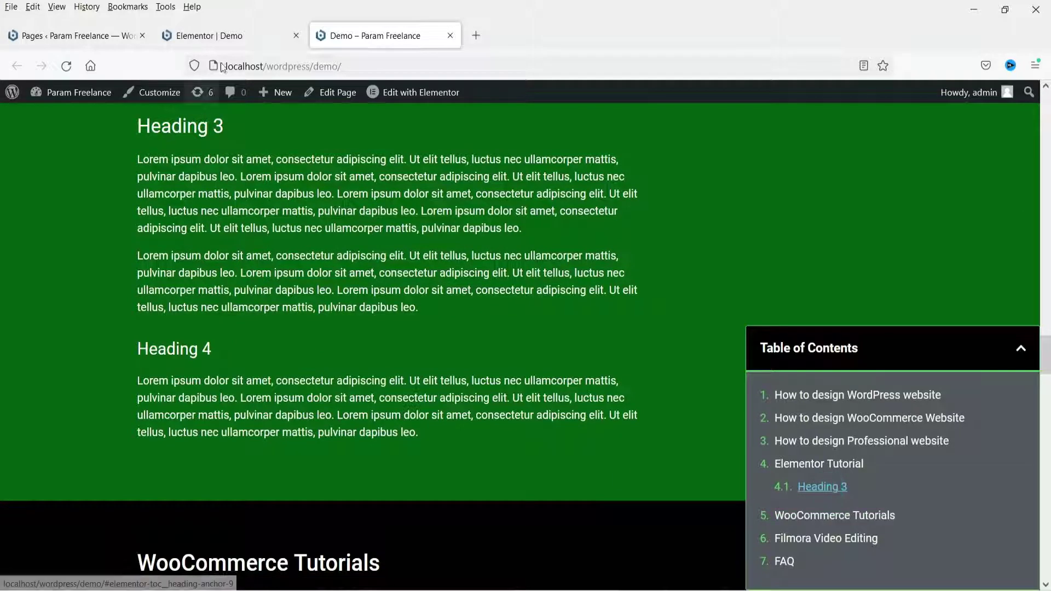
Step: Back in the Elementor editor, add H4 to the table of contents' anchor tags and update the page
{"action": "left_click", "coordinate": [221, 35]}
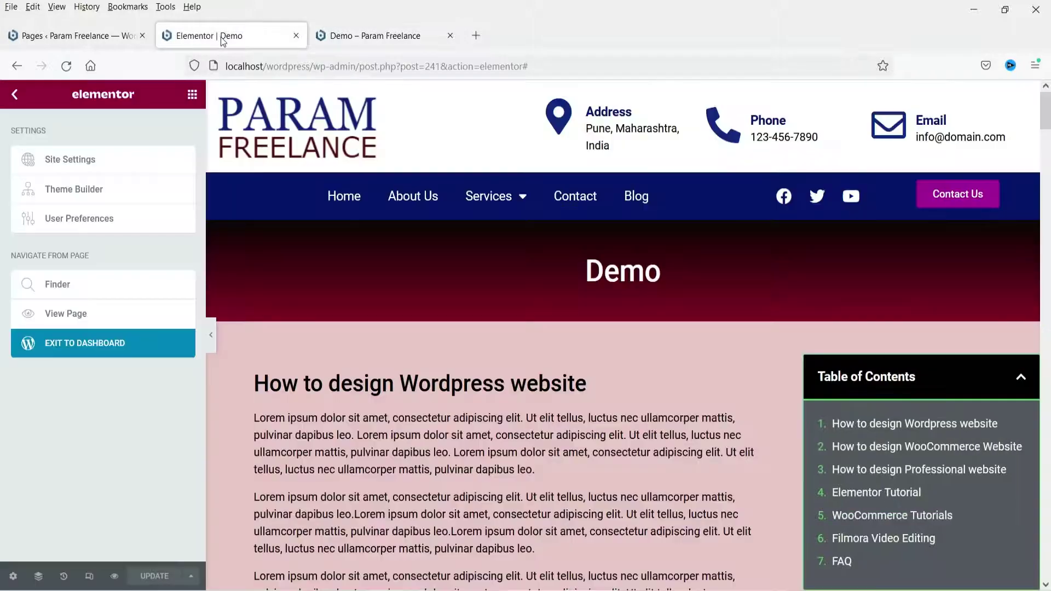
{"action": "left_click", "coordinate": [979, 386]}
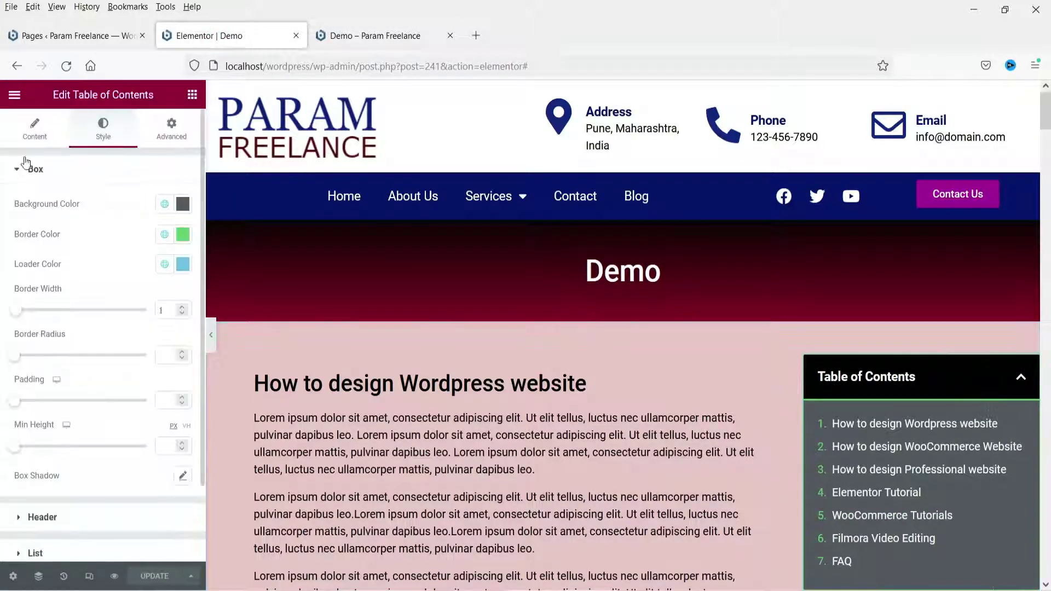
{"action": "left_click", "coordinate": [32, 130]}
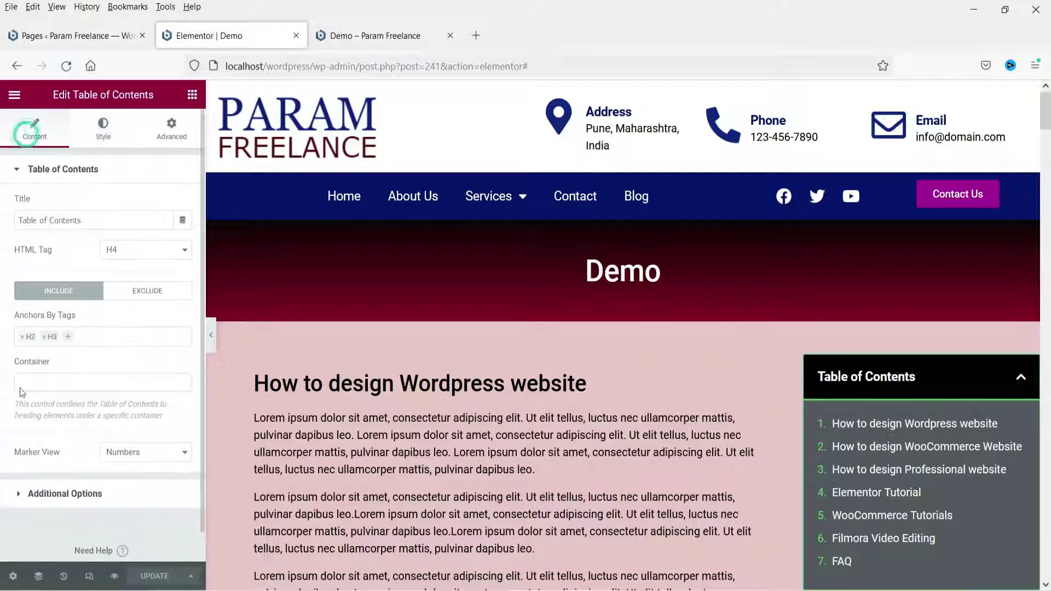
{"action": "left_click", "coordinate": [71, 339]}
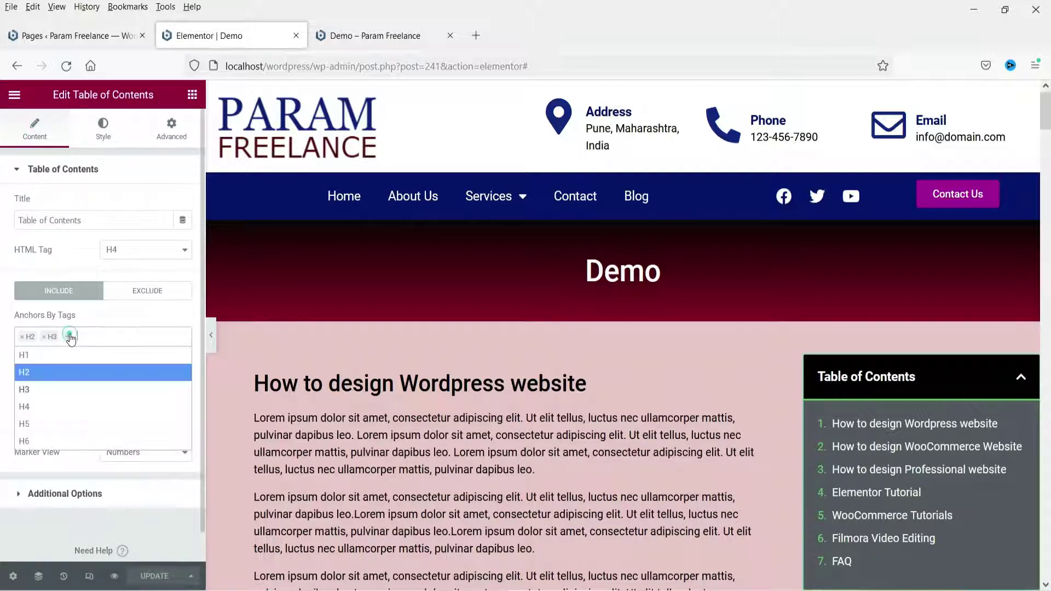
{"action": "left_click", "coordinate": [43, 406]}
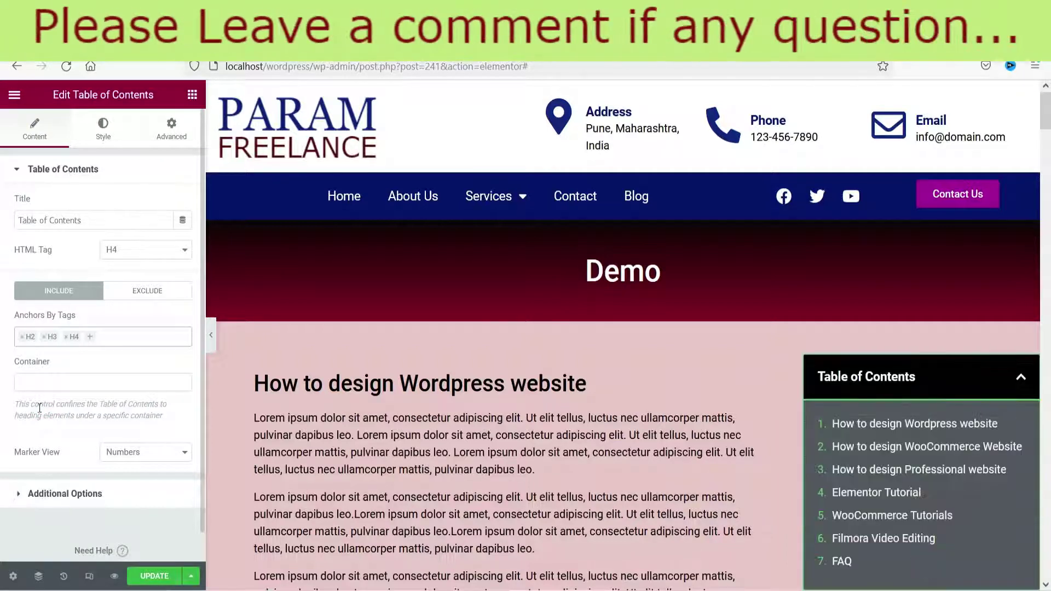
{"action": "left_click", "coordinate": [142, 572]}
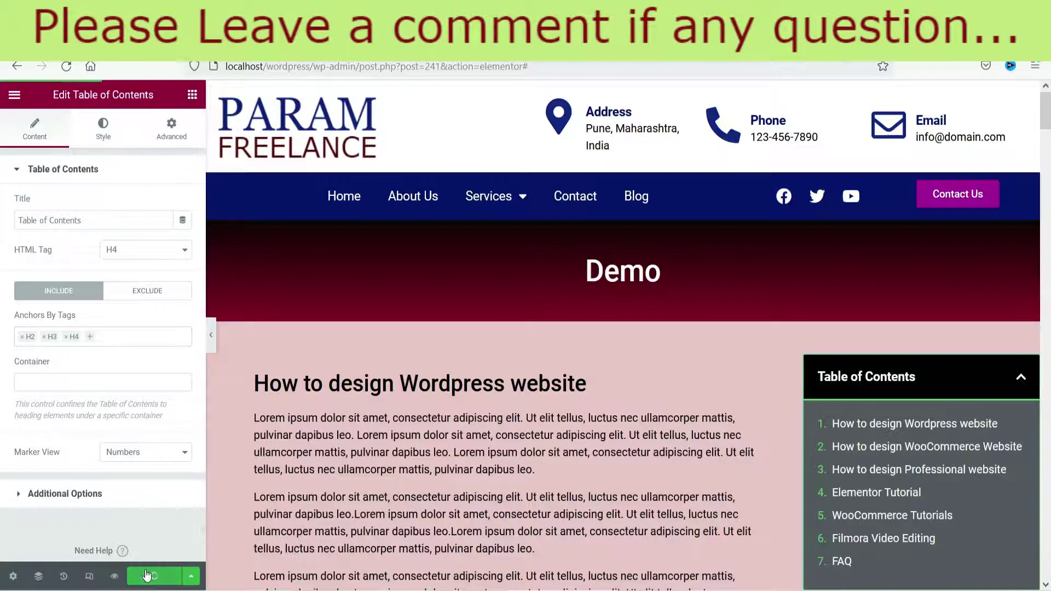
Step: On the published Demo page, test the nested Heading 4 links under the WordPress and WooCommerce entries of the table of contents
{"action": "left_click", "coordinate": [385, 36]}
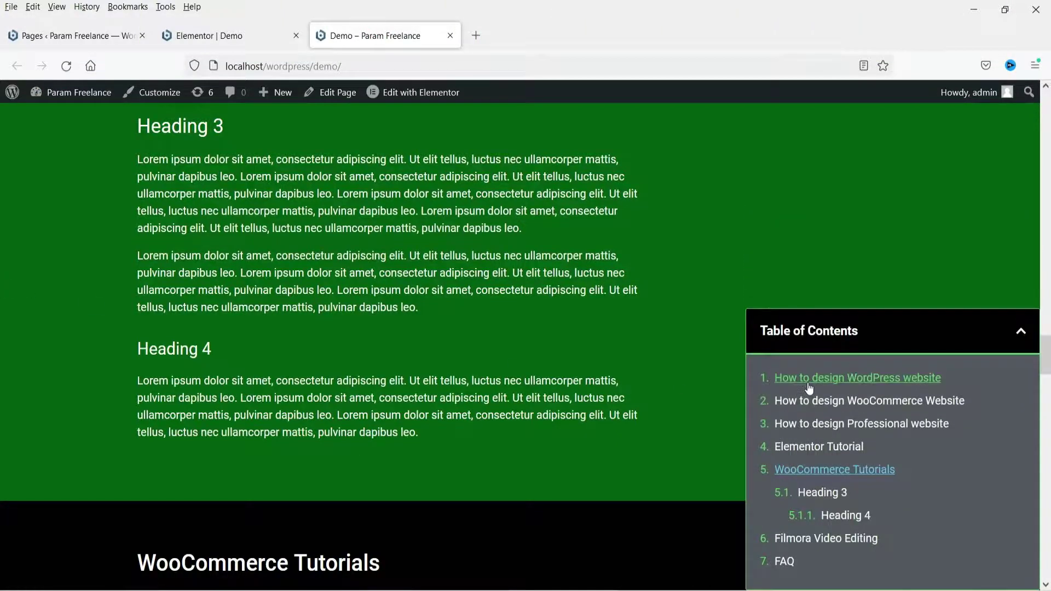
{"action": "left_click", "coordinate": [809, 385]}
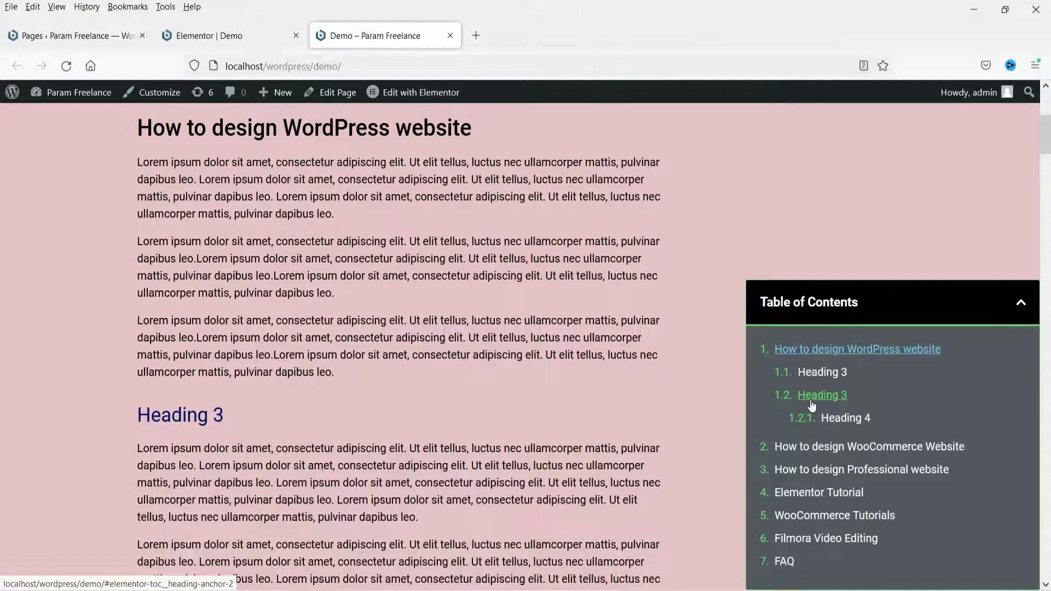
{"action": "left_click", "coordinate": [854, 422]}
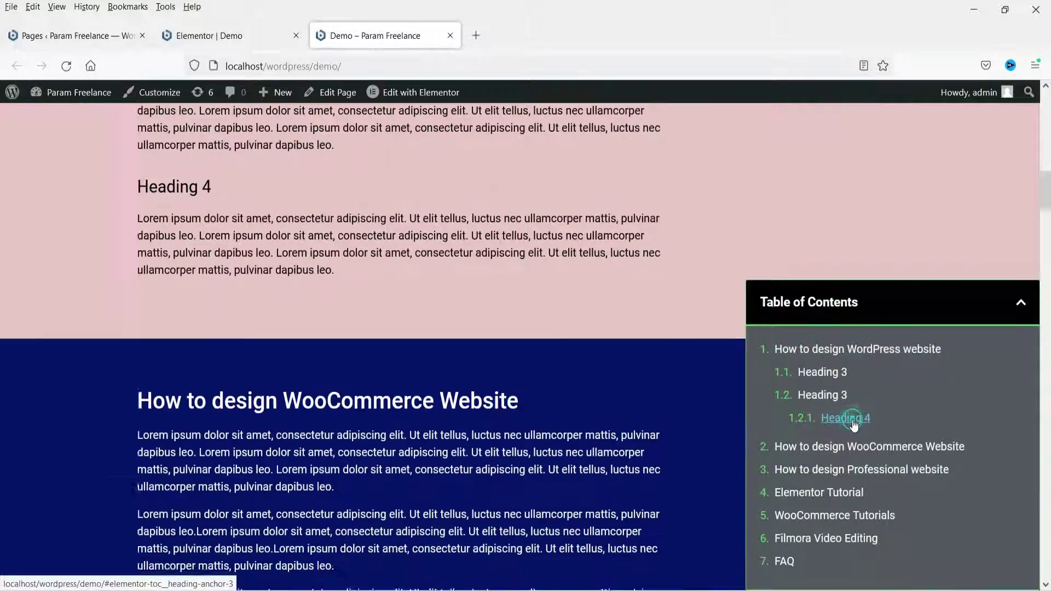
{"action": "left_click", "coordinate": [859, 447]}
{"action": "left_click", "coordinate": [857, 446]}
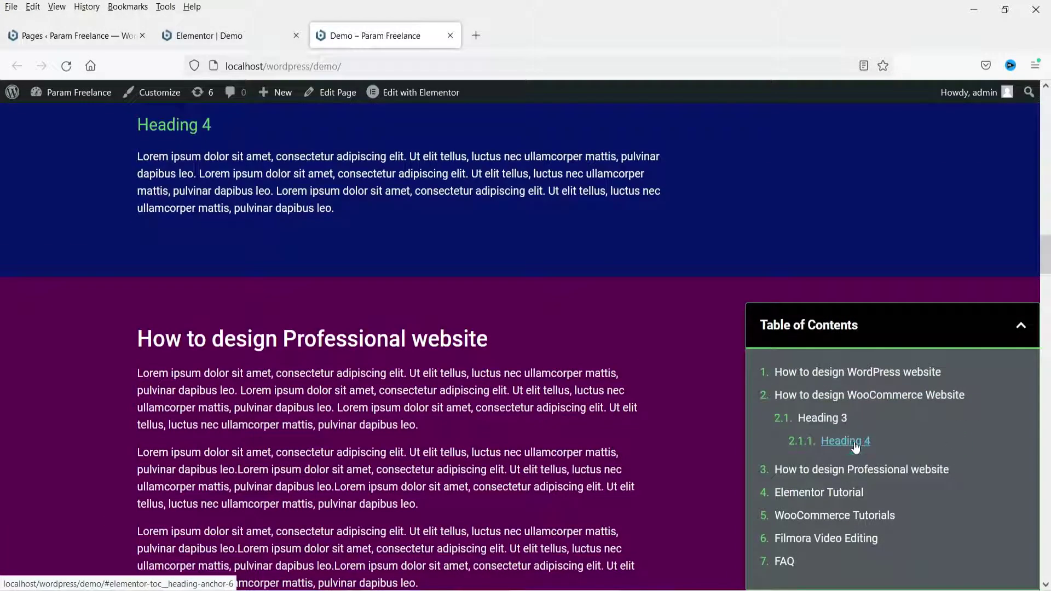
{"action": "left_click", "coordinate": [862, 374]}
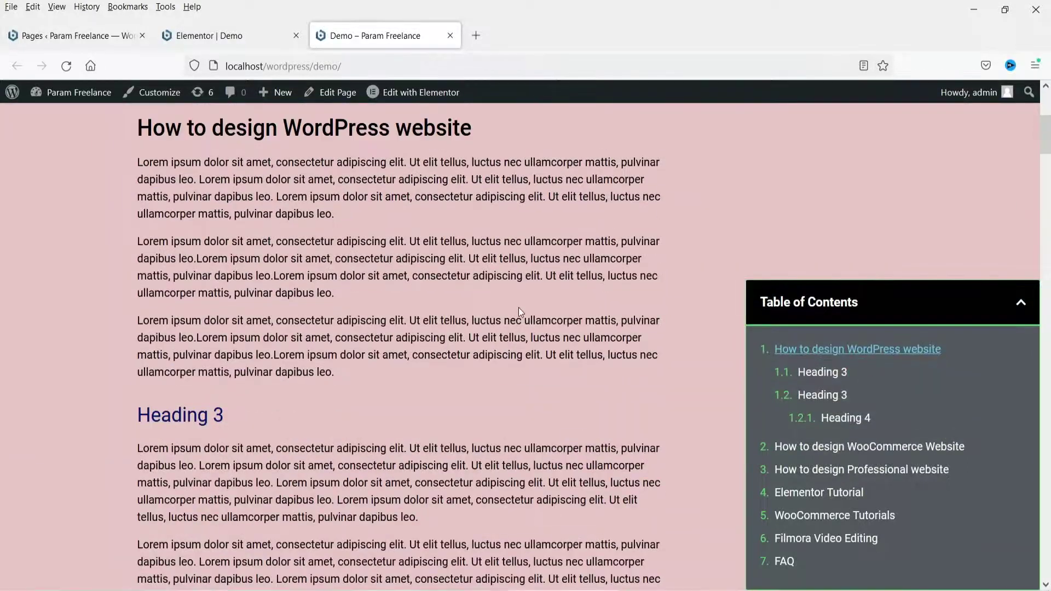
{"action": "scroll", "coordinate": [515, 304], "scroll_direction": "up", "scroll_amount": 5}
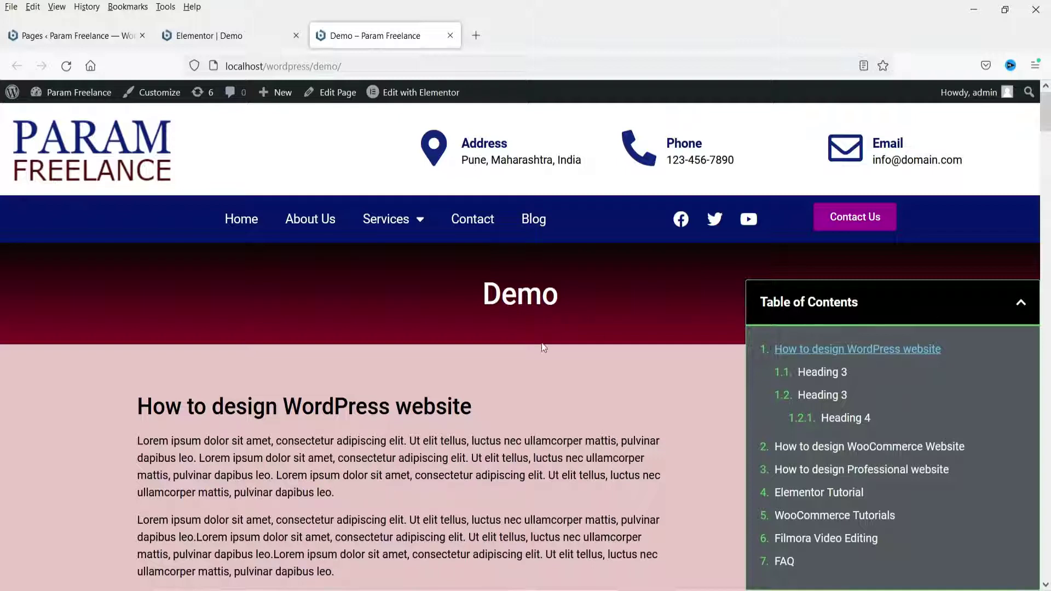
{"action": "scroll", "coordinate": [562, 350], "scroll_direction": "down", "scroll_amount": 4}
{"action": "scroll", "coordinate": [564, 352], "scroll_direction": "up", "scroll_amount": 4}
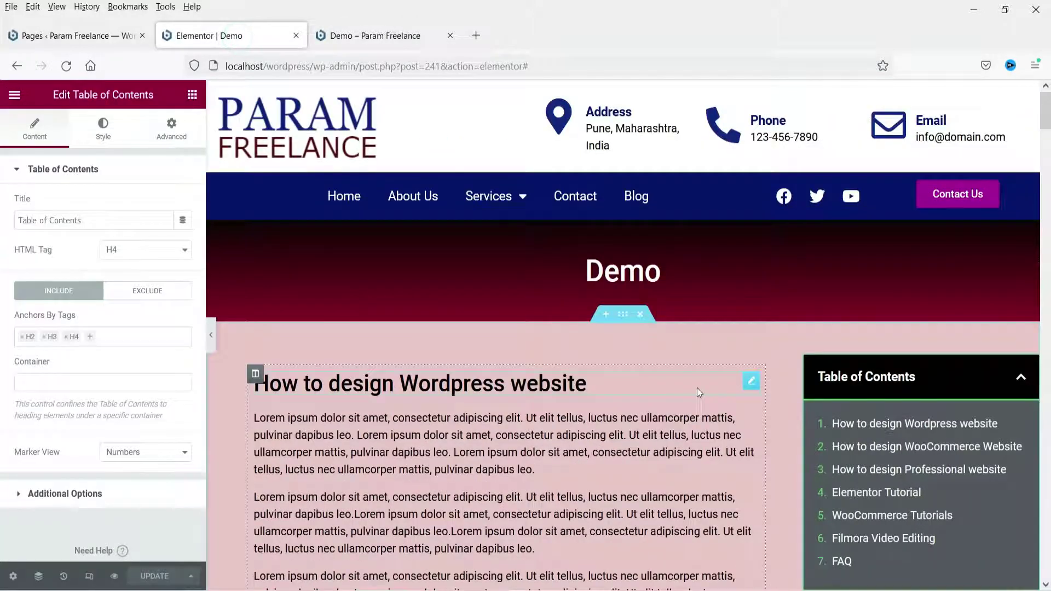
Step: Open the table of contents' Positioning settings in the Elementor editor and switch the page preview to mobile
{"action": "left_click", "coordinate": [89, 576]}
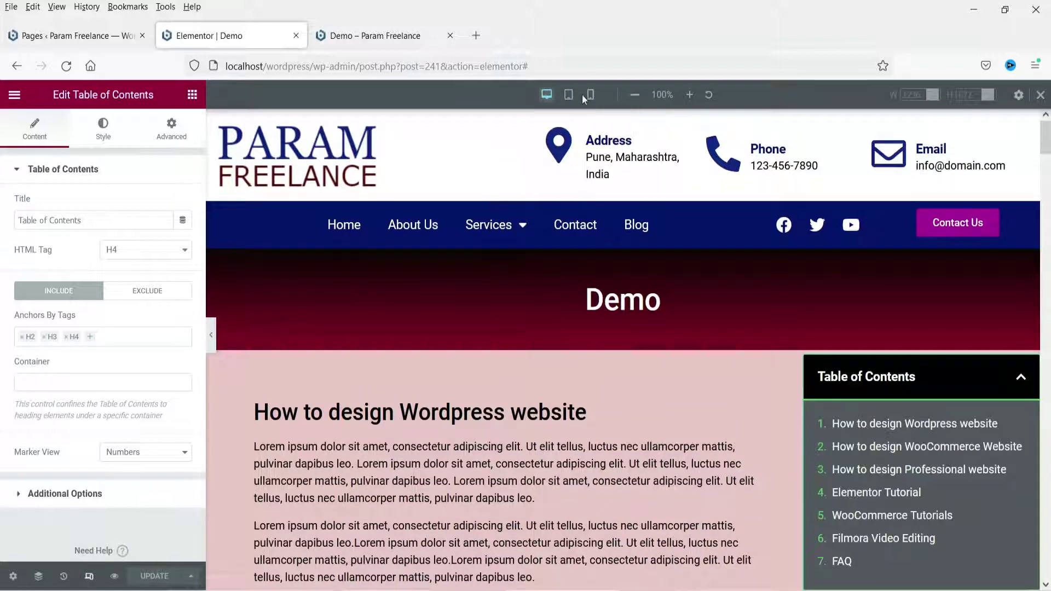
{"action": "left_click", "coordinate": [590, 94]}
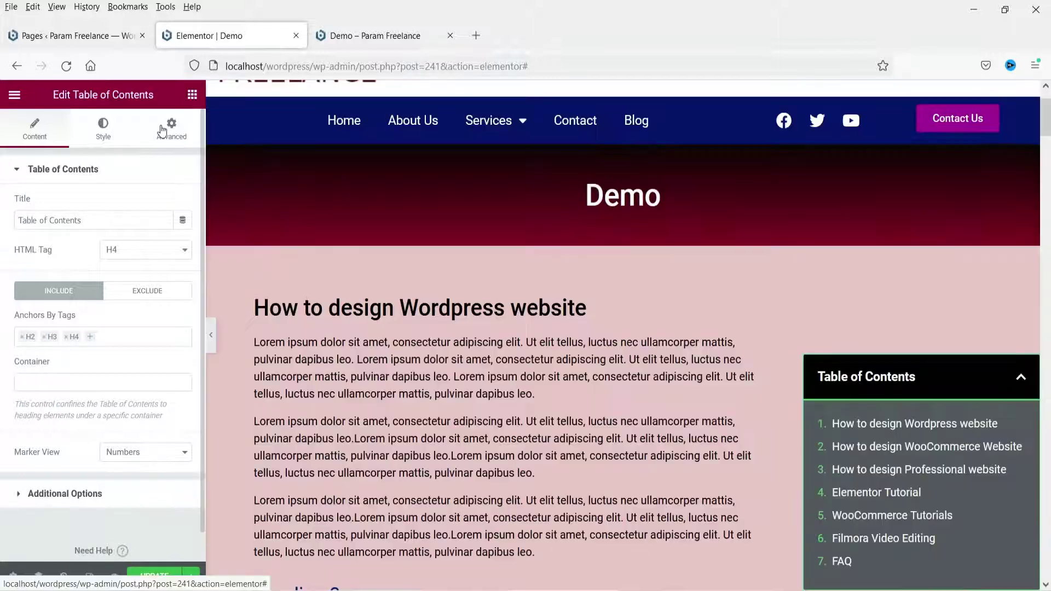
{"action": "left_click", "coordinate": [171, 127]}
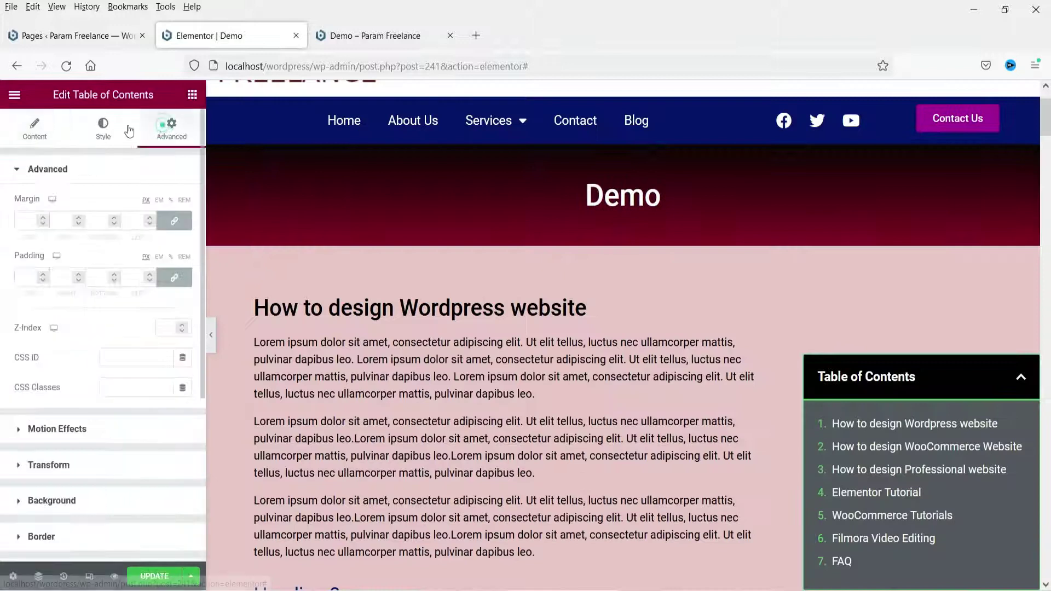
{"action": "scroll", "coordinate": [117, 439], "scroll_direction": "down", "scroll_amount": 5}
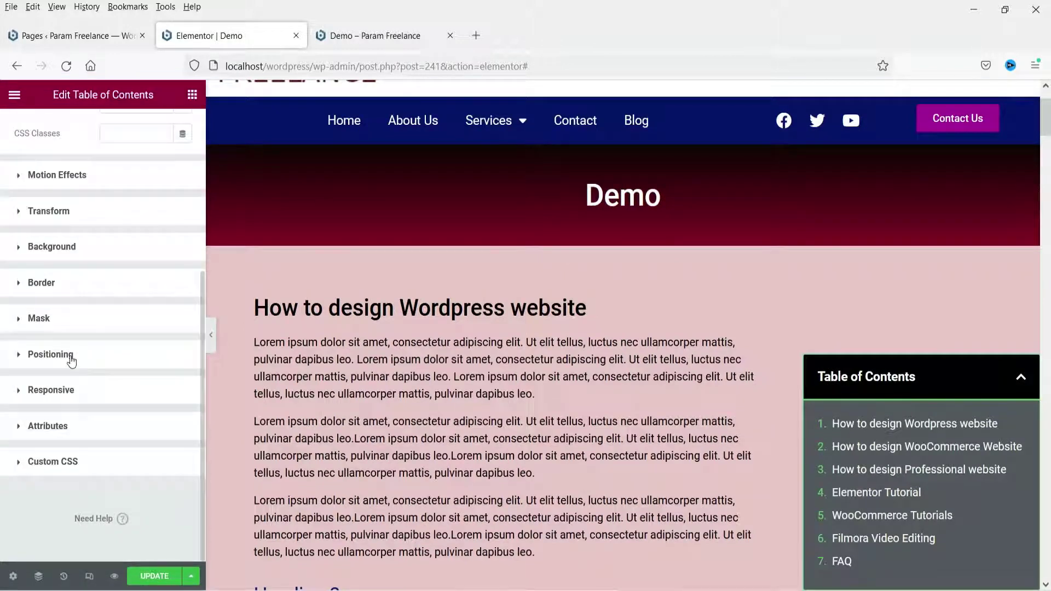
{"action": "left_click", "coordinate": [50, 354]}
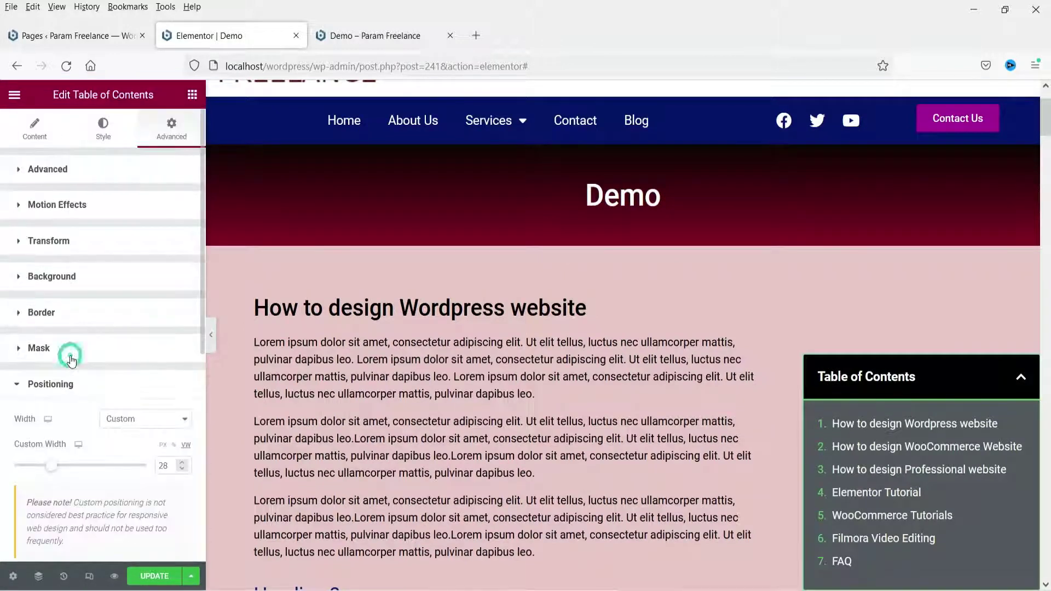
{"action": "left_click", "coordinate": [88, 577]}
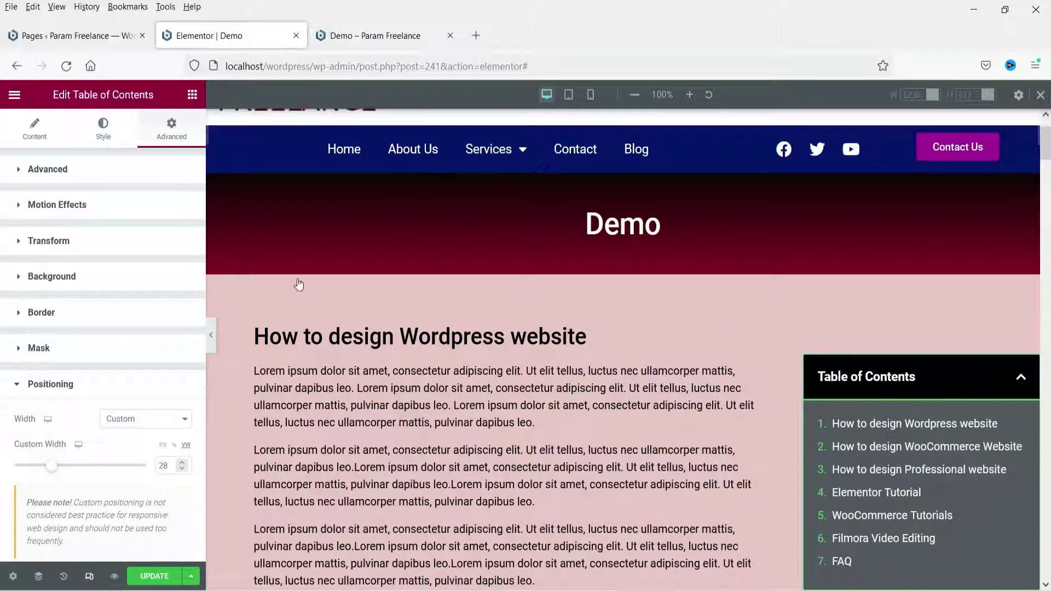
{"action": "left_click", "coordinate": [591, 94]}
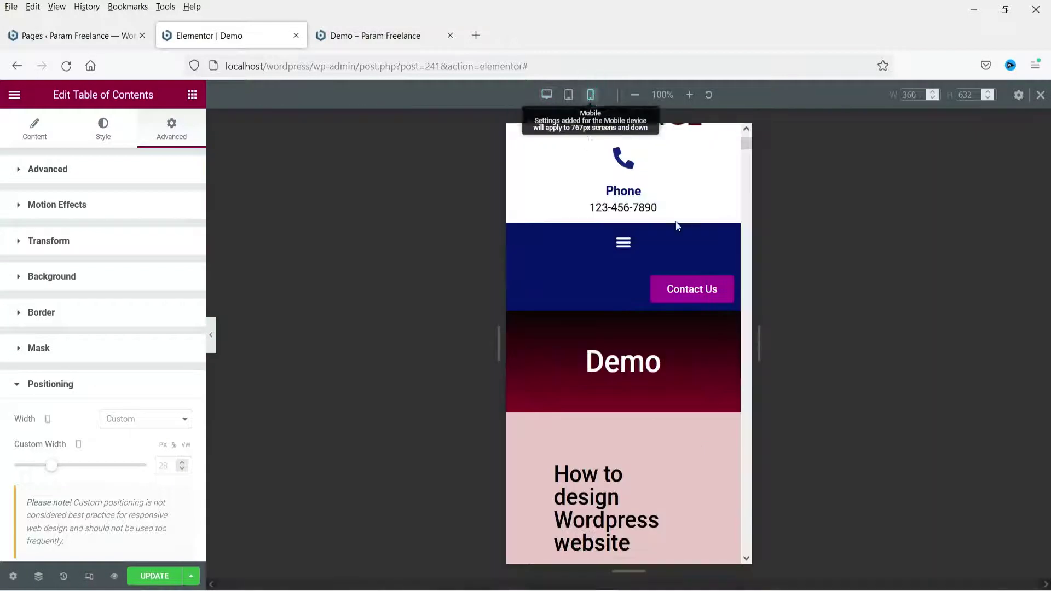
{"action": "scroll", "coordinate": [711, 275], "scroll_direction": "down", "scroll_amount": 3}
{"action": "scroll", "coordinate": [711, 275], "scroll_direction": "up", "scroll_amount": 5}
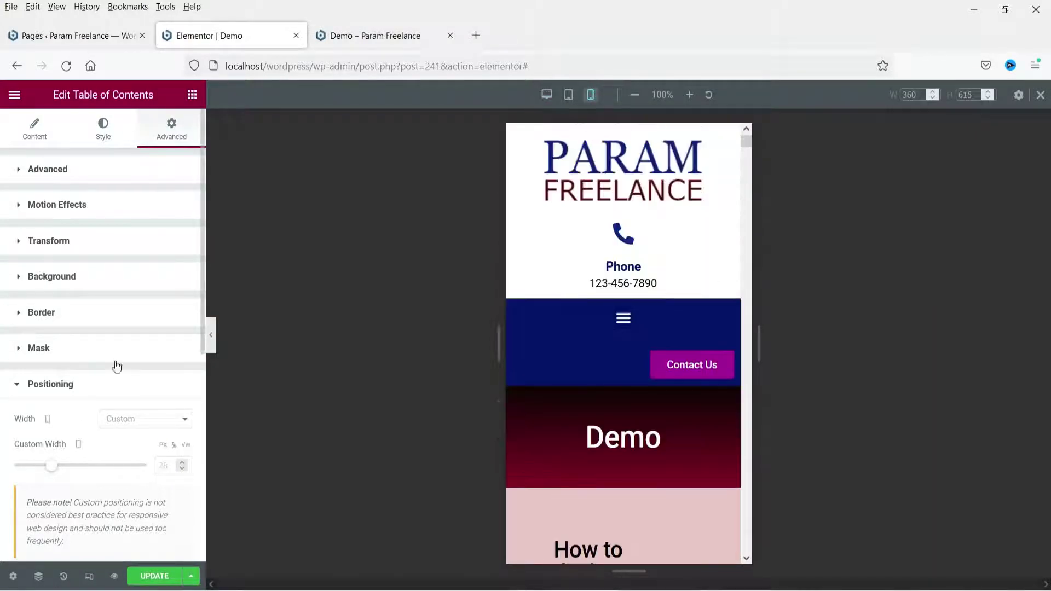
Step: Set the table of contents' mobile width to Full Width (100%)
{"action": "scroll", "coordinate": [116, 386], "scroll_direction": "down", "scroll_amount": 3}
{"action": "left_click", "coordinate": [148, 268]}
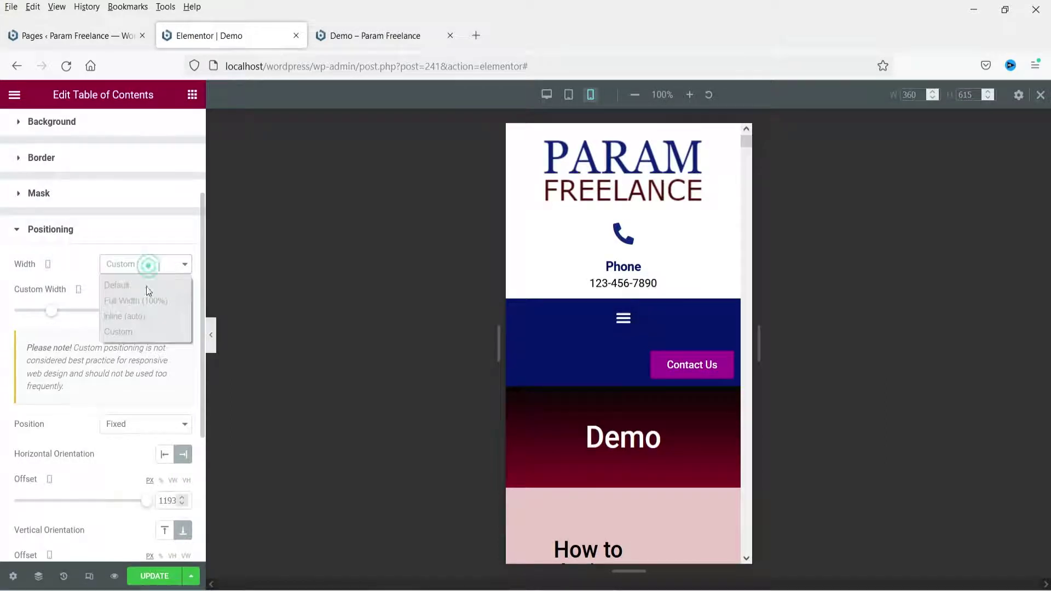
{"action": "left_click", "coordinate": [137, 299]}
Step: Set the table of contents' vertical orientation to Top and its horizontal orientation to Left
{"action": "scroll", "coordinate": [666, 325], "scroll_direction": "down", "scroll_amount": 5}
{"action": "scroll", "coordinate": [665, 326], "scroll_direction": "up", "scroll_amount": 5}
{"action": "left_click", "coordinate": [164, 530]}
{"action": "left_click", "coordinate": [170, 461]}
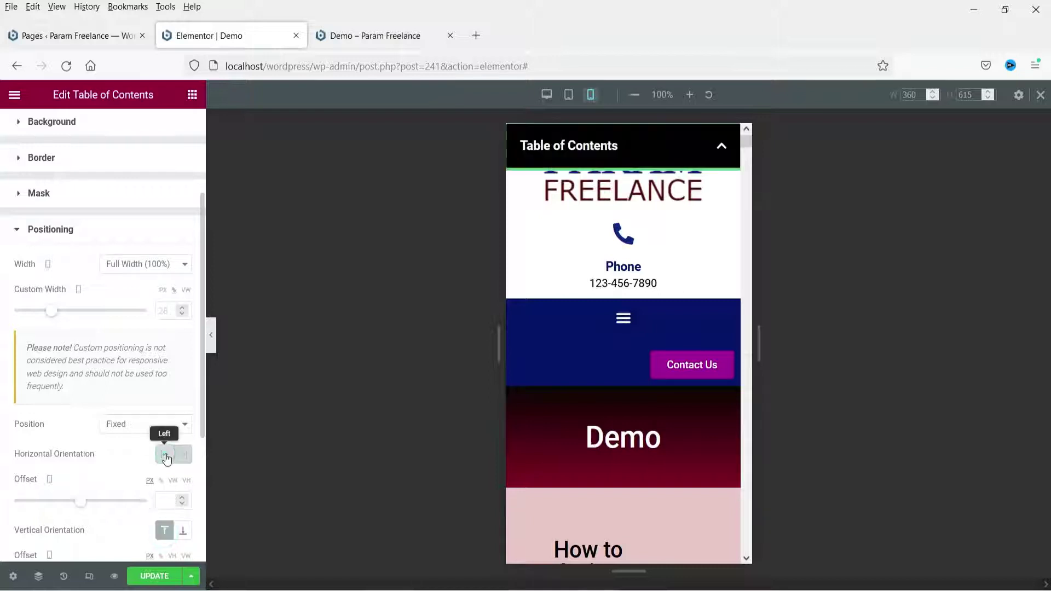
{"action": "left_click", "coordinate": [184, 456]}
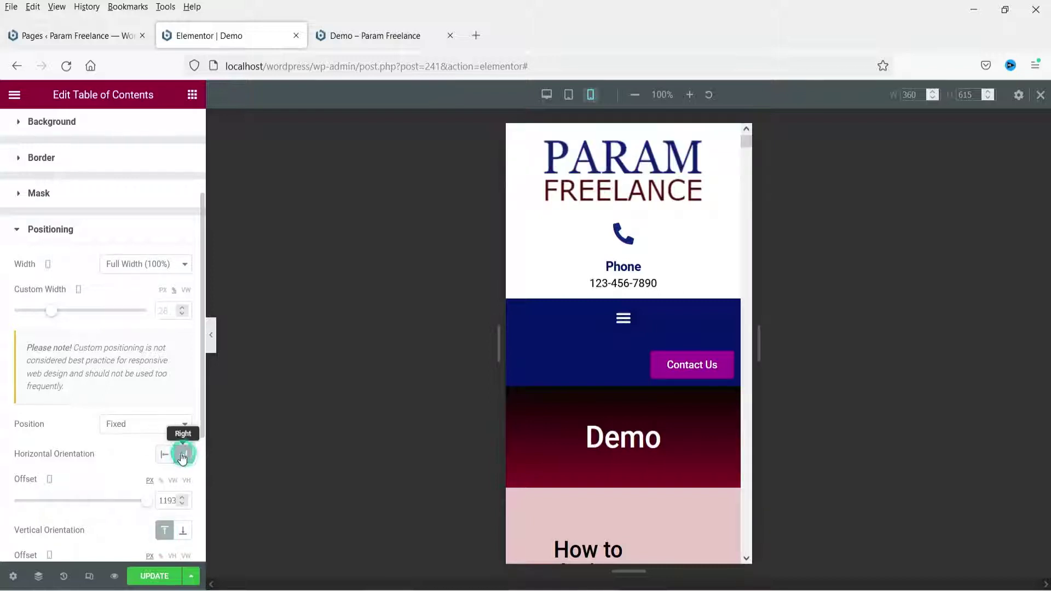
{"action": "left_click", "coordinate": [165, 454]}
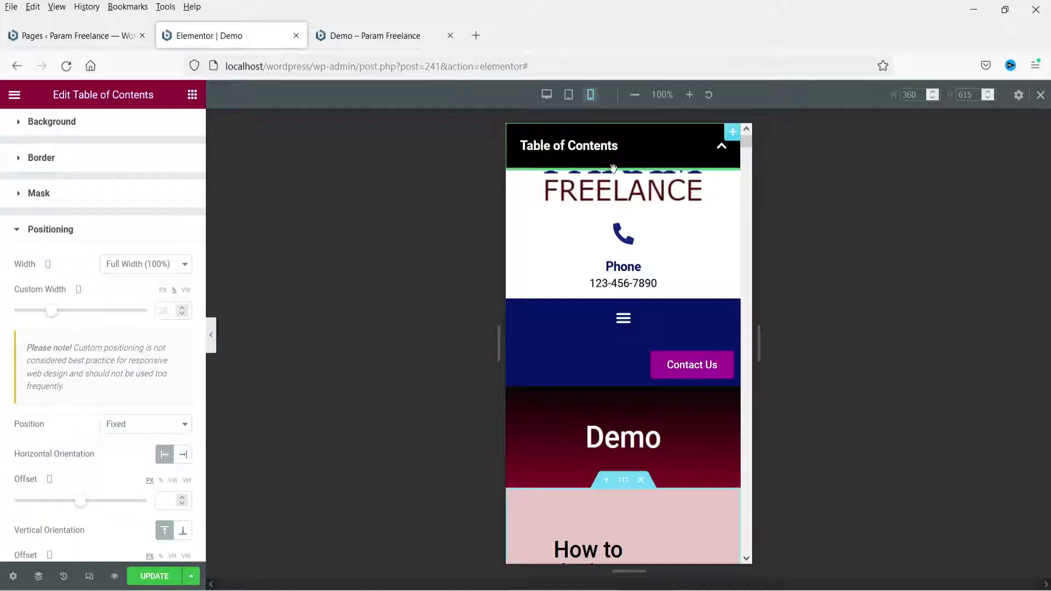
Step: Expand and collapse the table of contents in the mobile preview, and close the responsive mode
{"action": "left_click", "coordinate": [722, 148]}
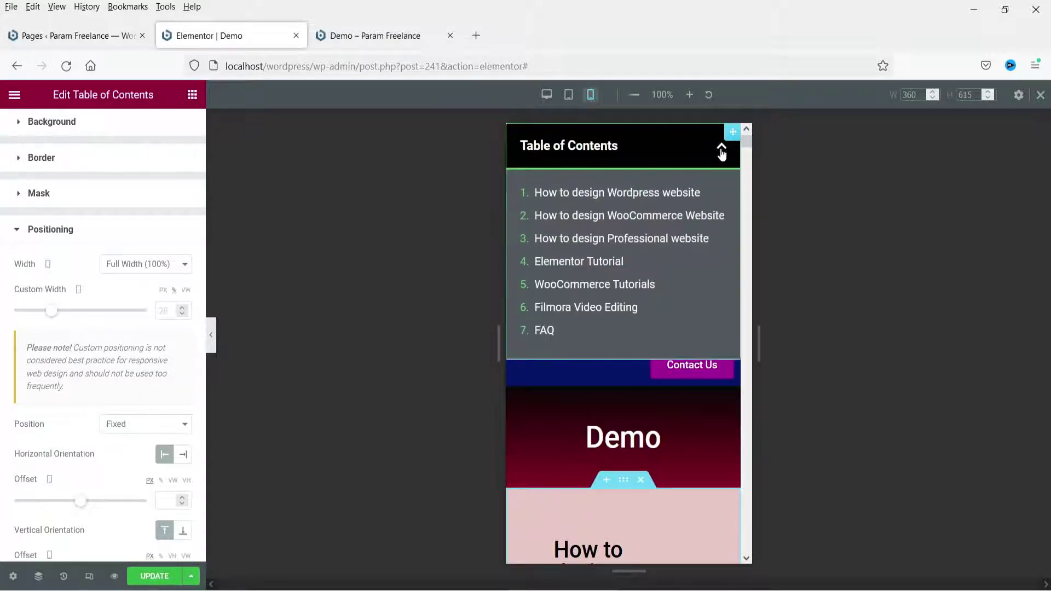
{"action": "left_click", "coordinate": [722, 149]}
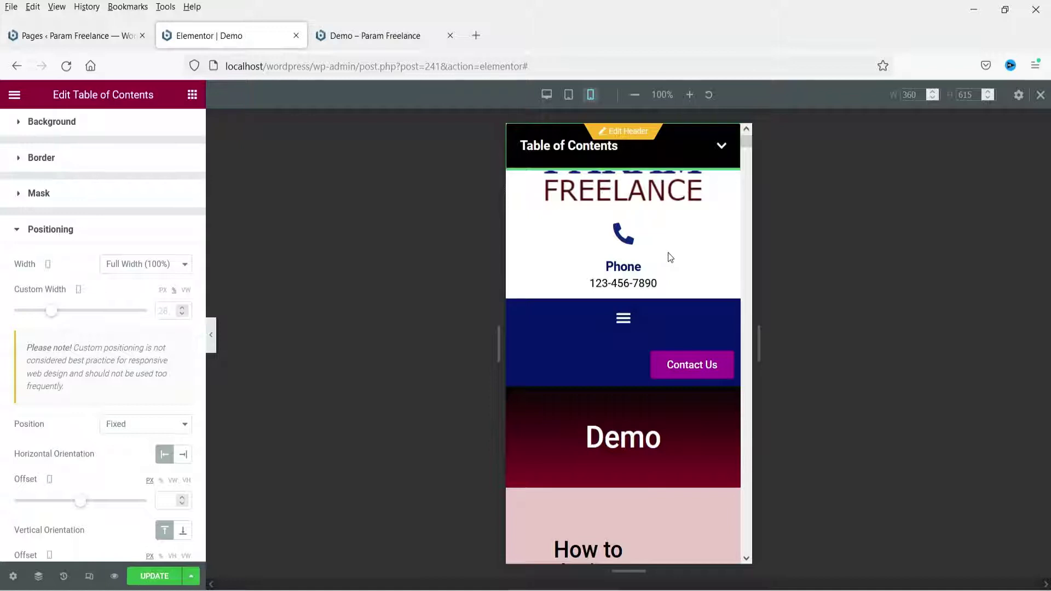
{"action": "left_click", "coordinate": [1041, 94]}
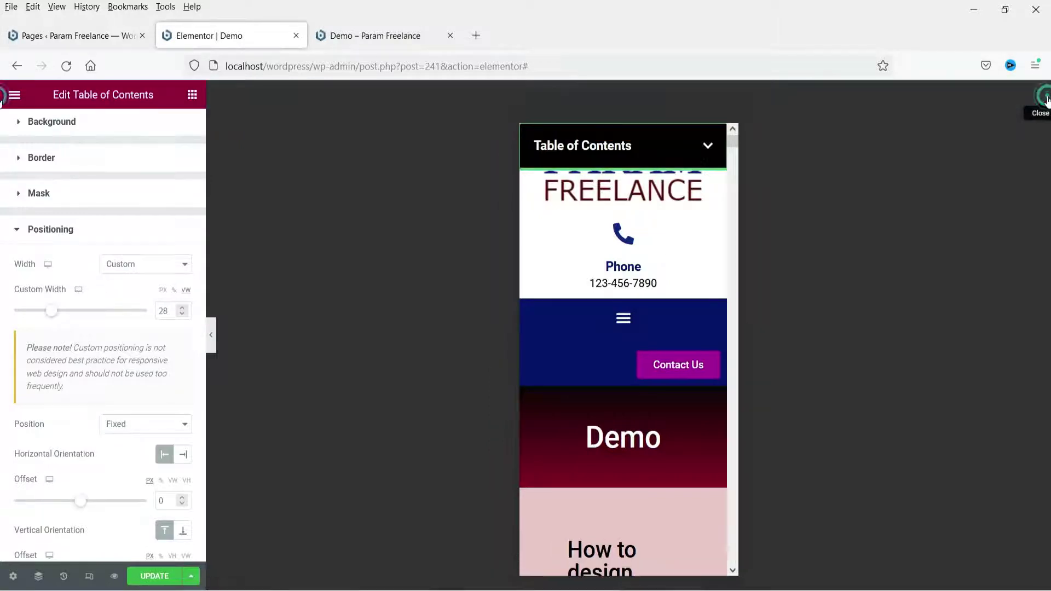
Step: Check the table of contents on the published Demo page while going down to the Elementor Tutorial section
{"action": "left_click", "coordinate": [377, 36]}
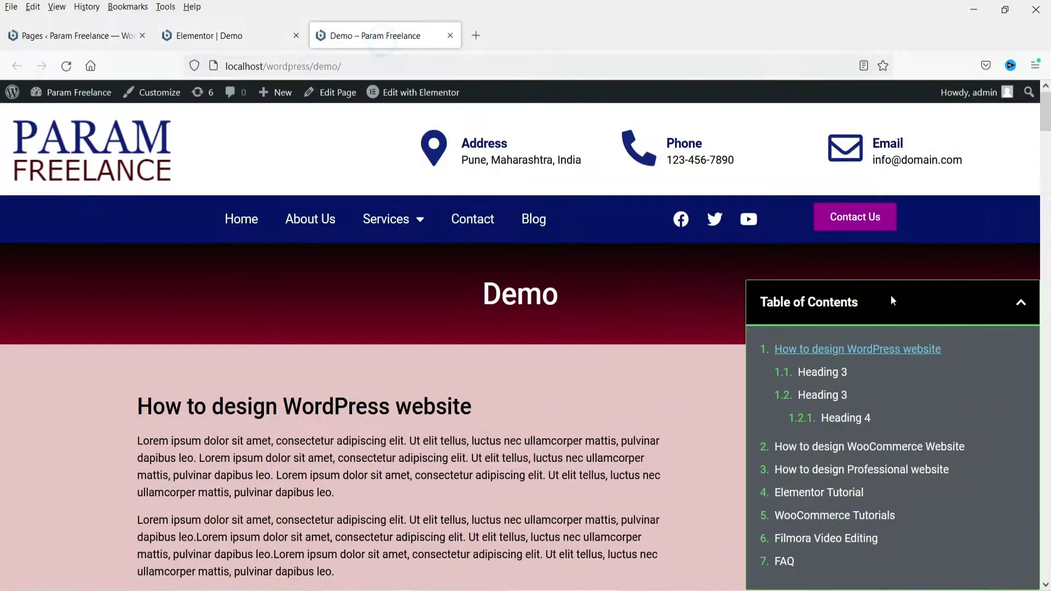
{"action": "scroll", "coordinate": [963, 278], "scroll_direction": "down", "scroll_amount": 15}
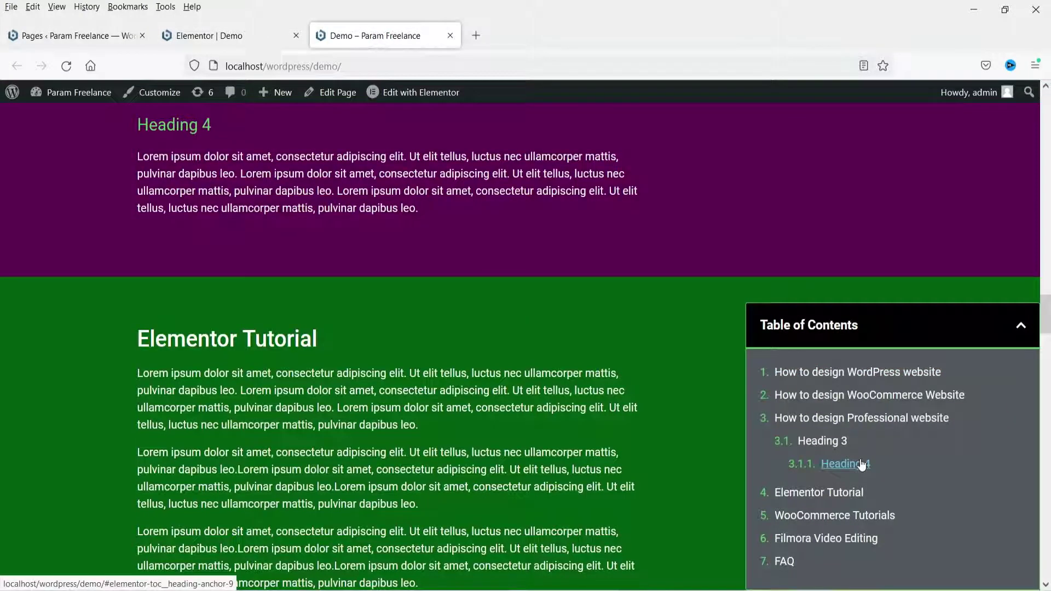